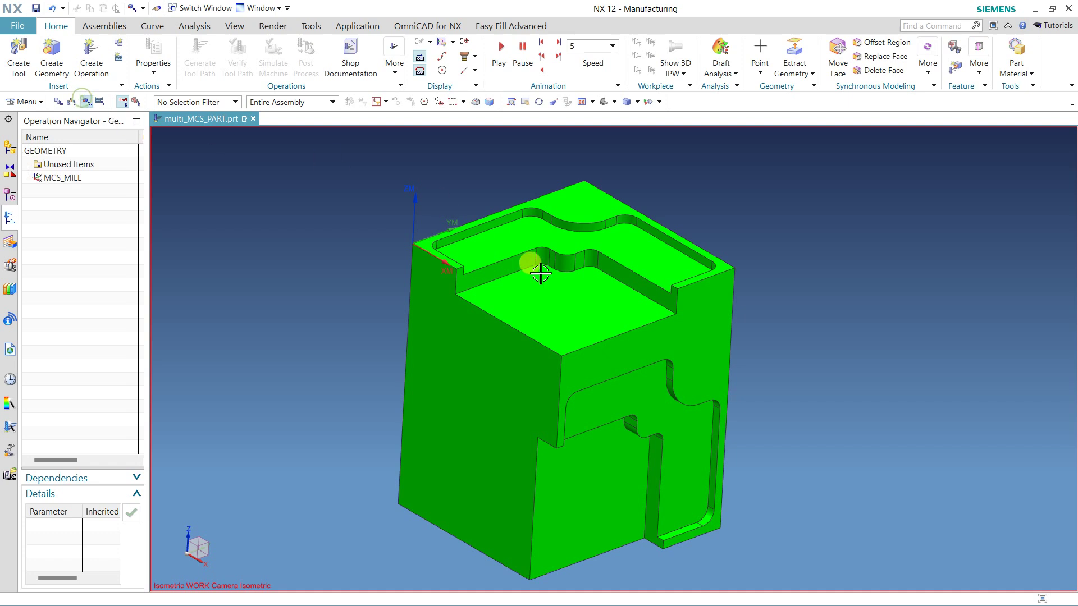
# Examine the part from several angles and the position of the MCS_MILL coordinate system on it.
pyautogui.moveTo(516, 325); pyautogui.dragTo(508, 324, button='middle')
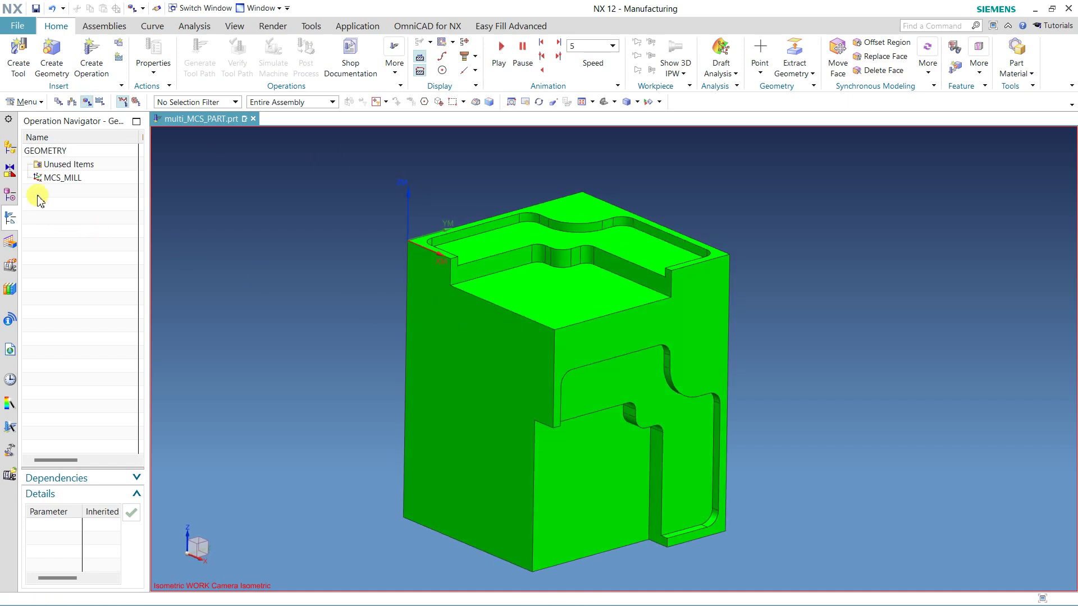
pyautogui.click(56, 177)
pyautogui.moveTo(364, 359); pyautogui.dragTo(356, 390, button='middle')
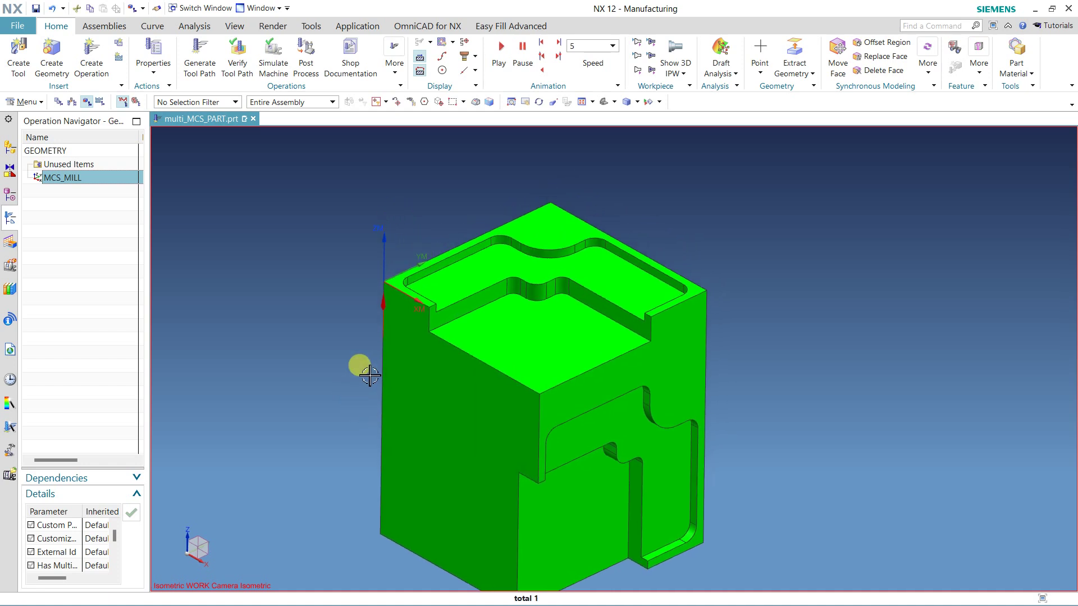
pyautogui.scroll(2, 386, 272)
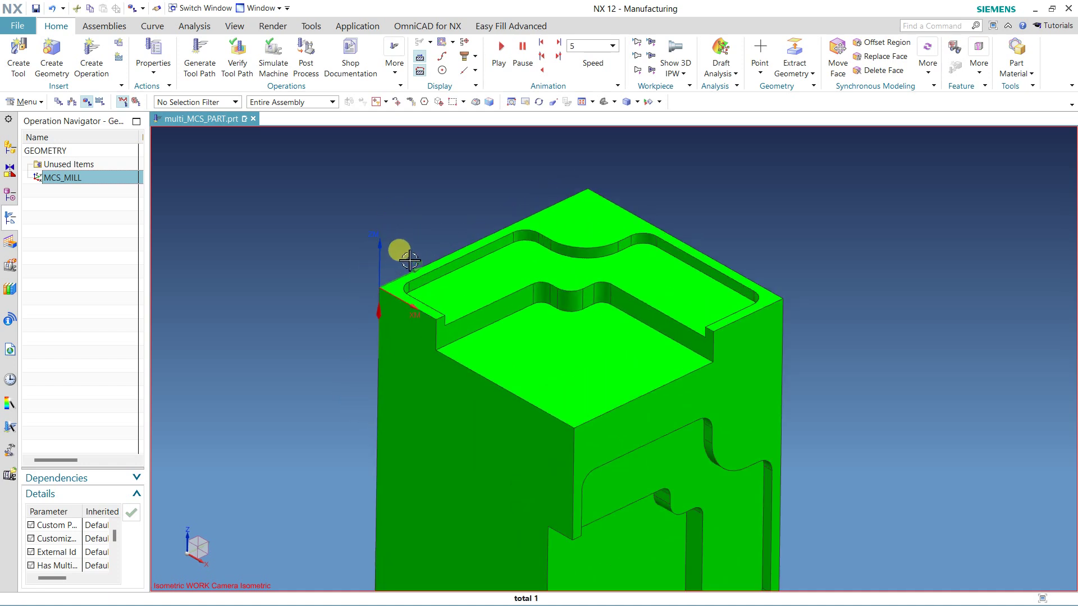
pyautogui.keyDown('shift'); pyautogui.moveTo(326, 344); pyautogui.dragTo(313, 305, button='middle'); pyautogui.keyUp('shift')
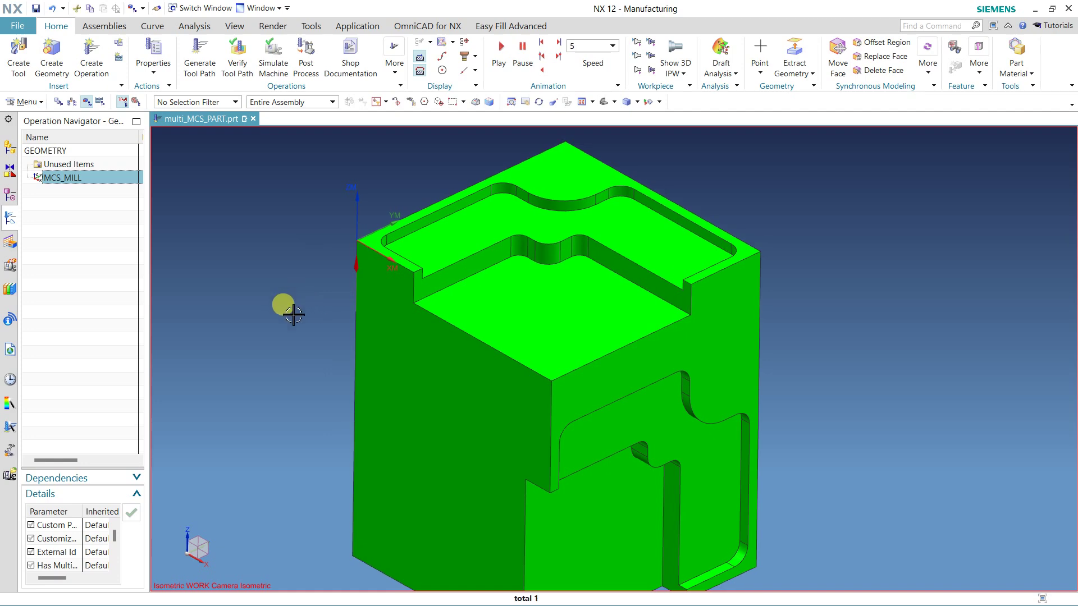
pyautogui.moveTo(655, 344); pyautogui.dragTo(696, 340, button='middle')
pyautogui.scroll(-2, 578, 334)
pyautogui.scroll(1, 508, 361)
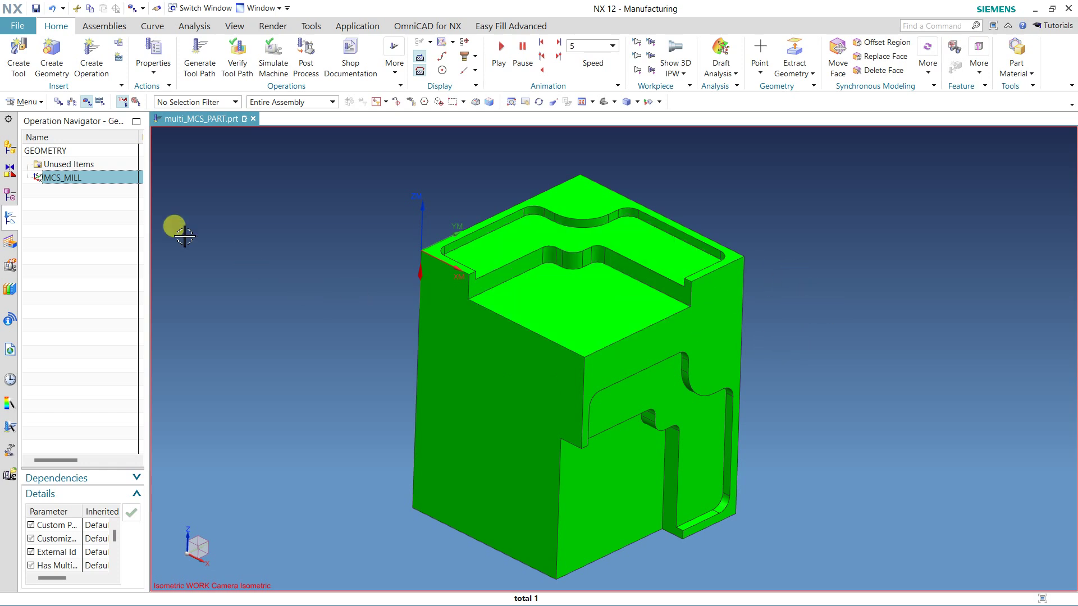
pyautogui.click(72, 220)
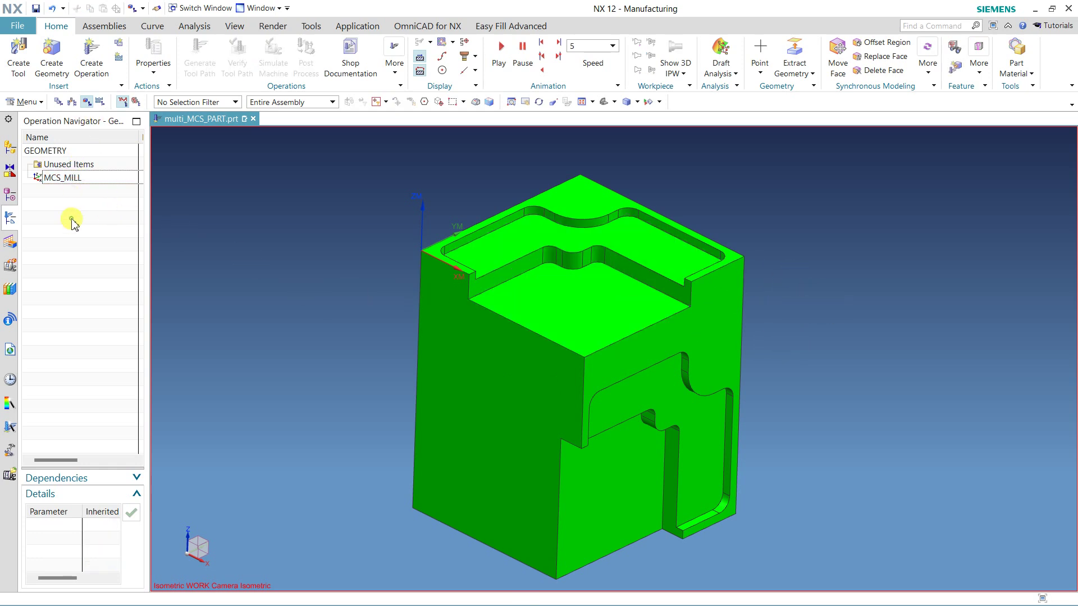
# Create a mill_planar WORKPIECE geometry group under MCS_MILL.
pyautogui.click(70, 178)
pyautogui.click(51, 56)
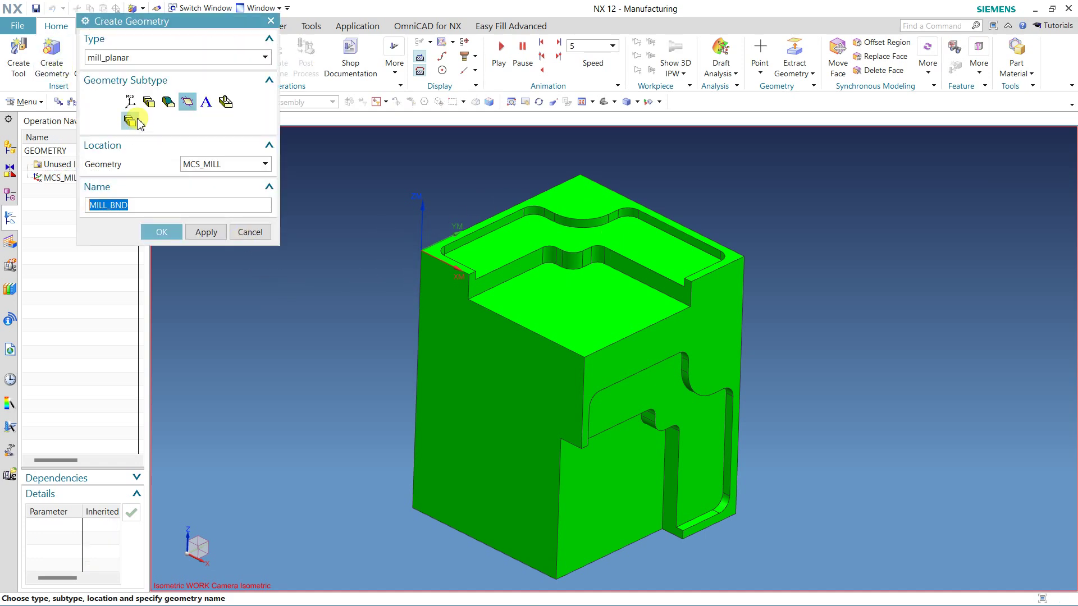
pyautogui.click(151, 104)
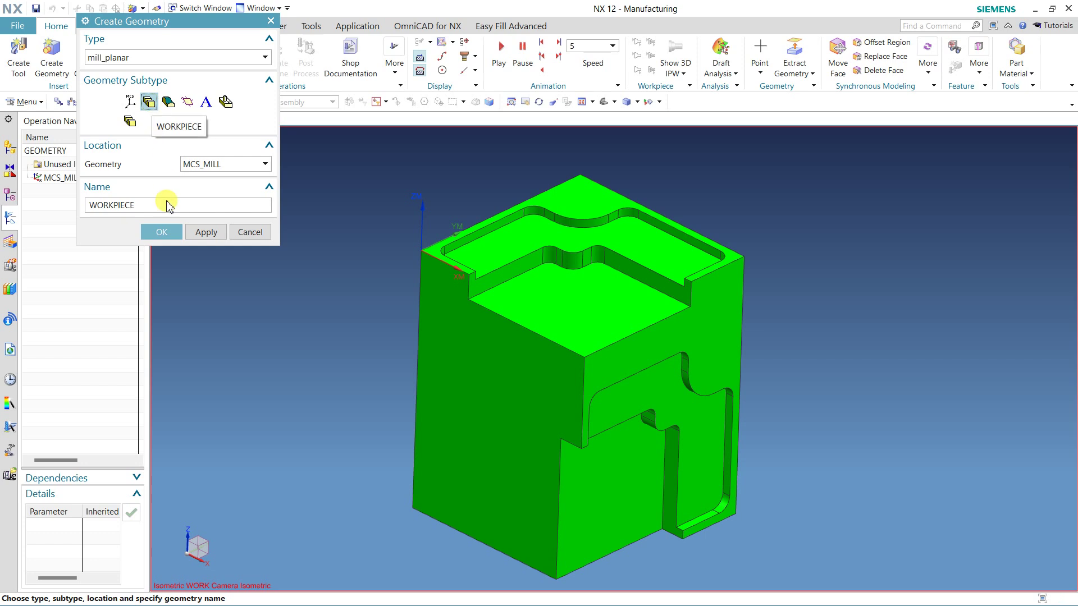
pyautogui.click(66, 178)
pyautogui.click(159, 233)
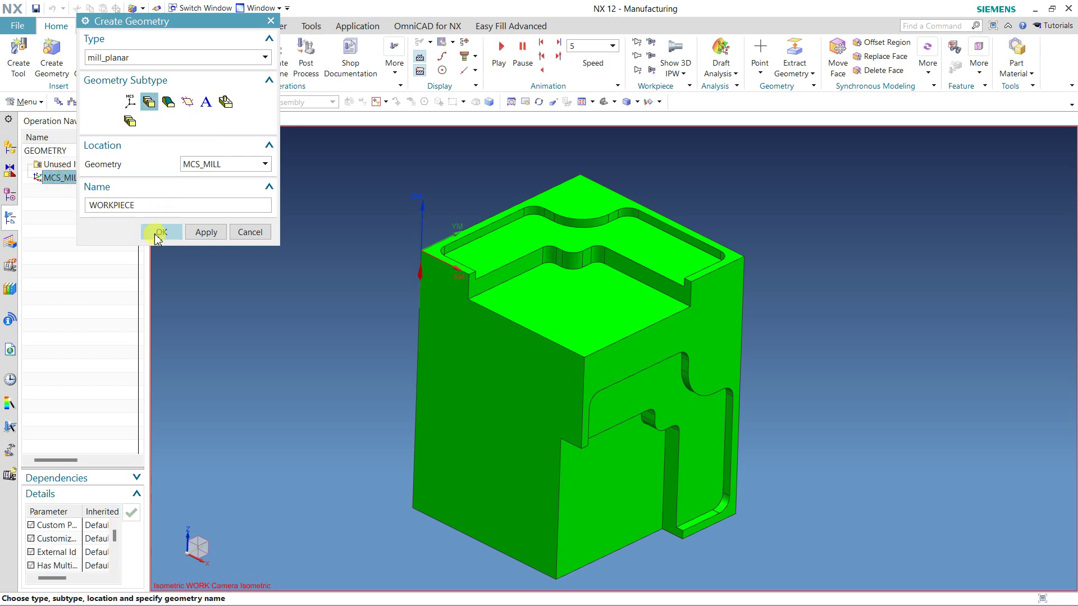
# Specify the solid body as the part geometry of WORKPIECE.
pyautogui.click(244, 59)
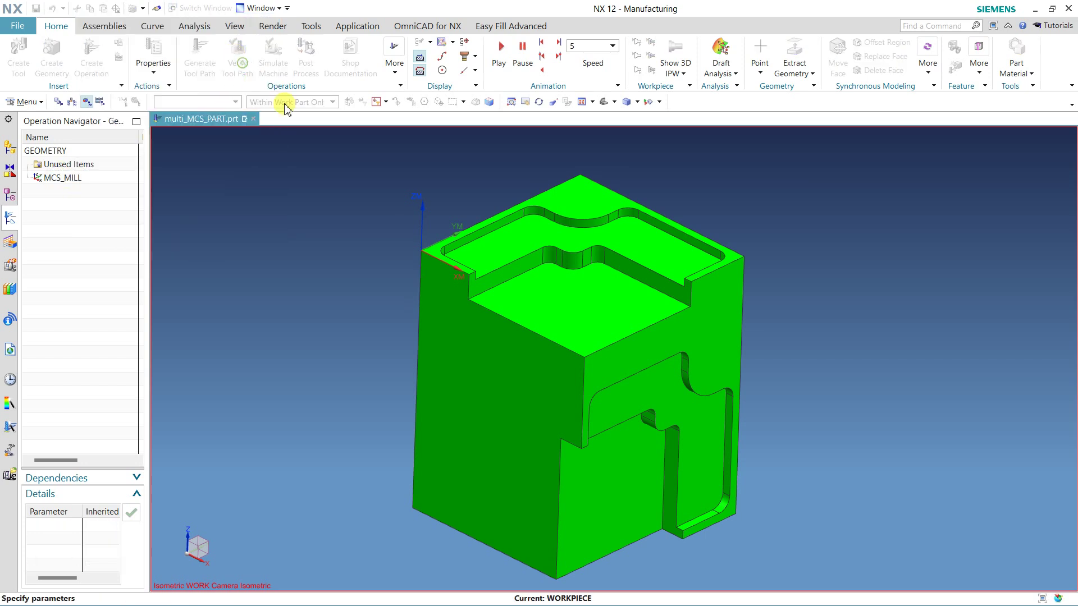
pyautogui.click(547, 325)
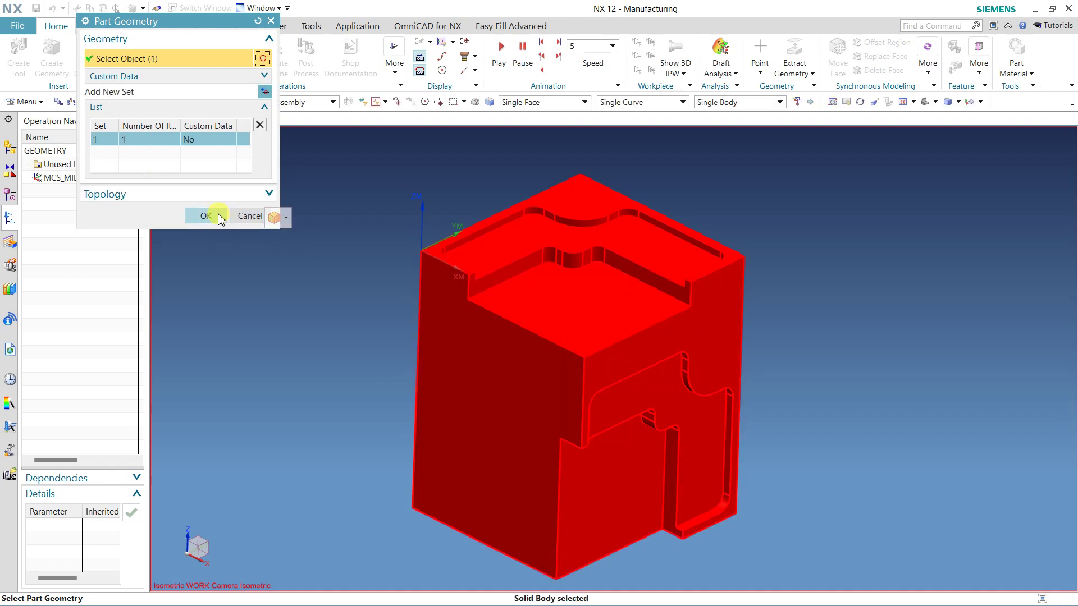
pyautogui.click(205, 212)
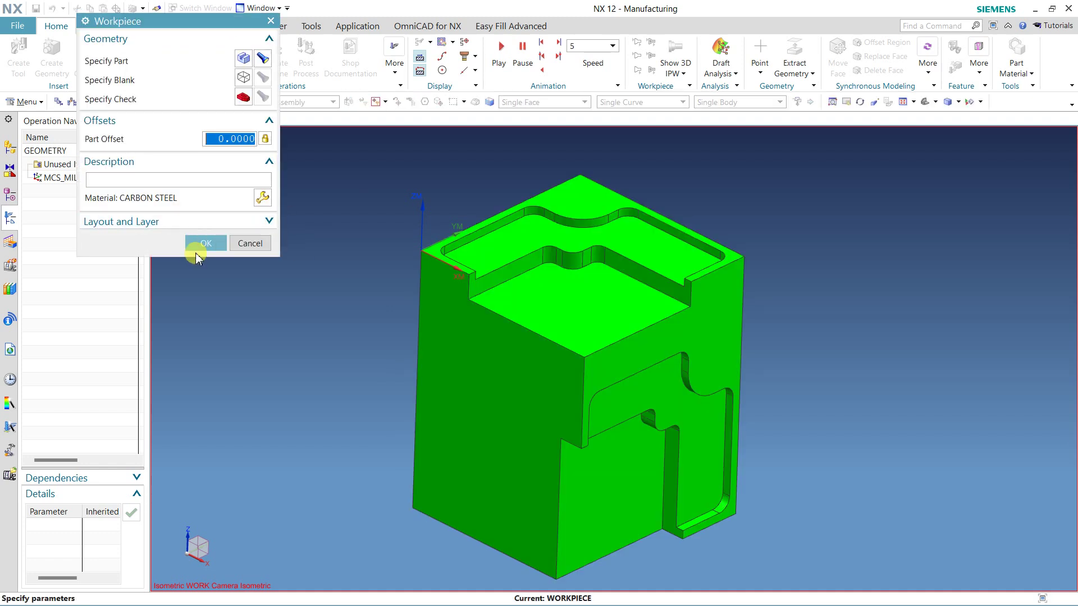
# Define the WORKPIECE blank as a Bounding Block and accept the workpiece definition.
pyautogui.click(243, 77)
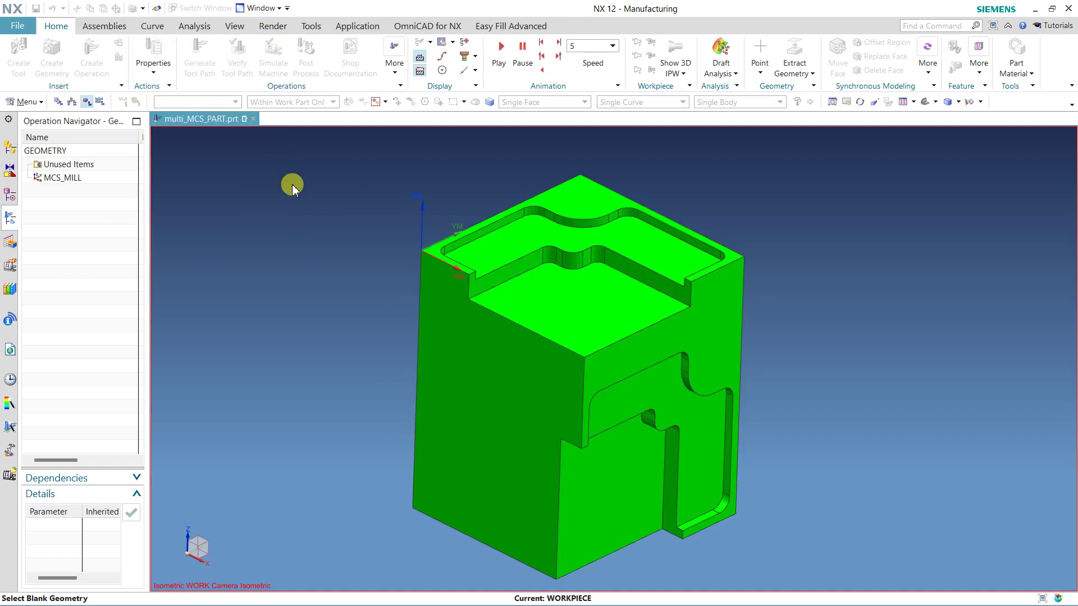
pyautogui.click(169, 43)
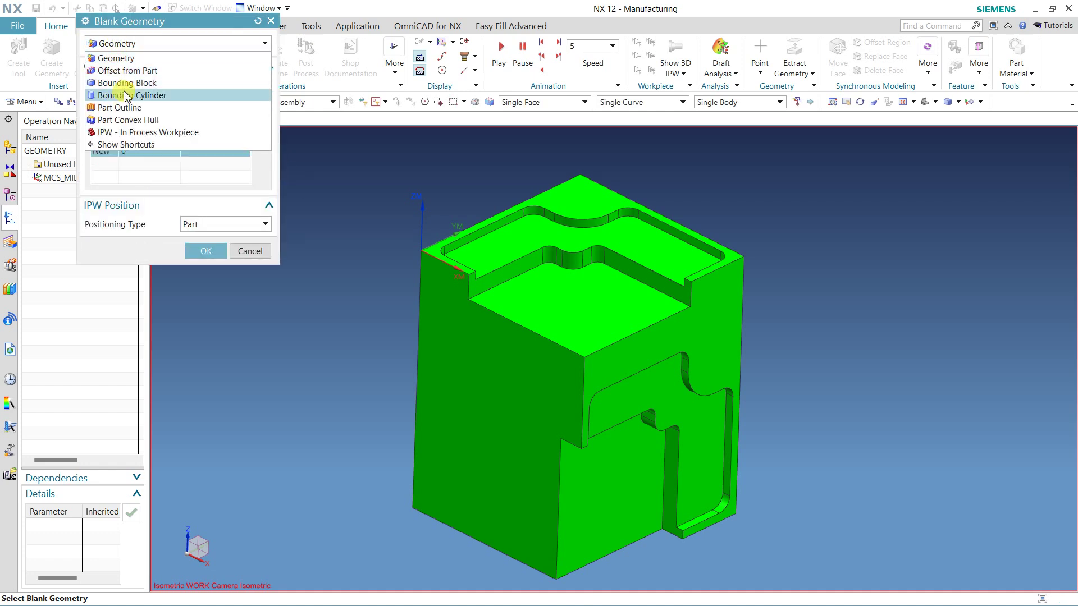
pyautogui.click(126, 83)
pyautogui.click(207, 202)
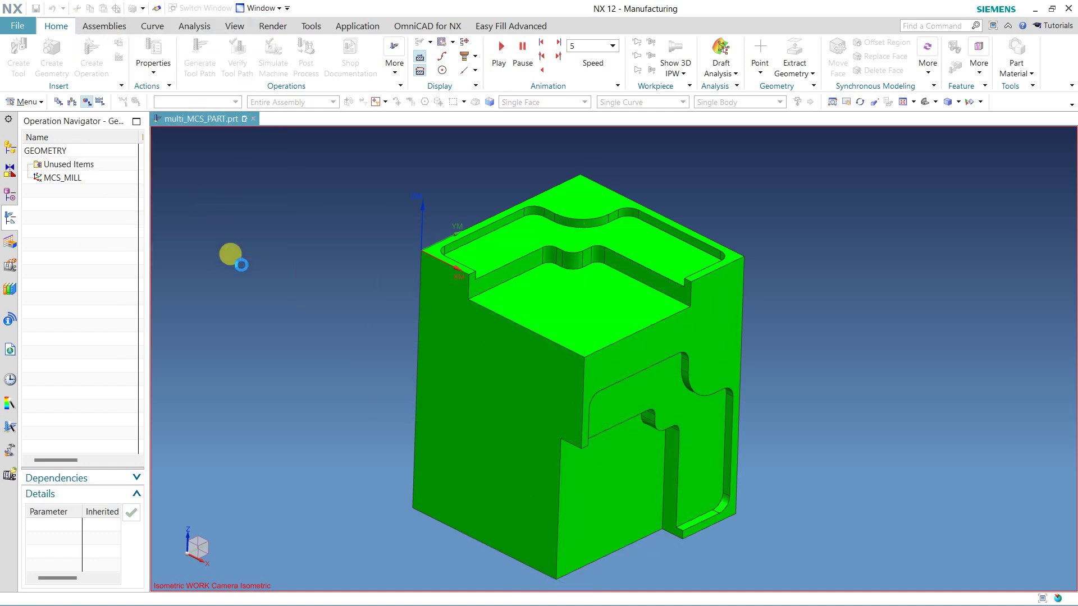
pyautogui.click(208, 240)
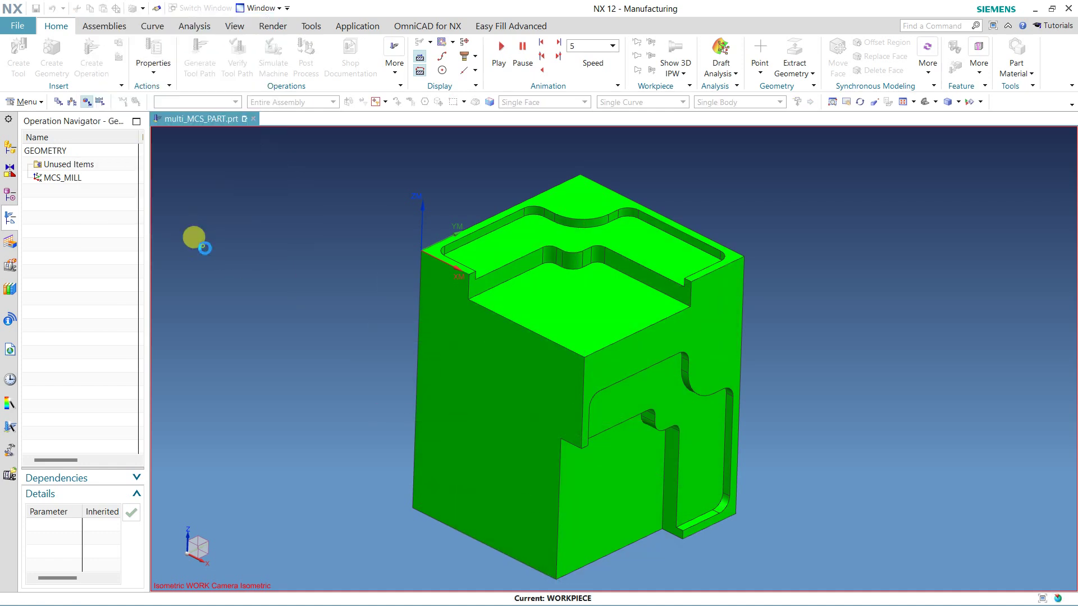
# Create a MILL_BND boundary geometry group under WORKPIECE.
pyautogui.click(98, 224)
pyautogui.click(93, 193)
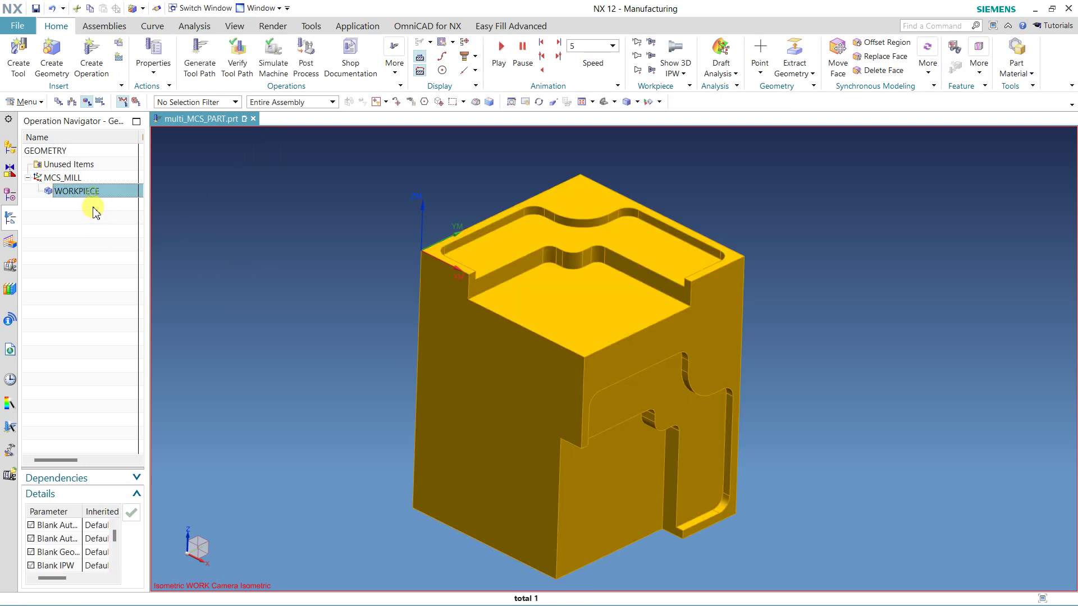
pyautogui.click(52, 59)
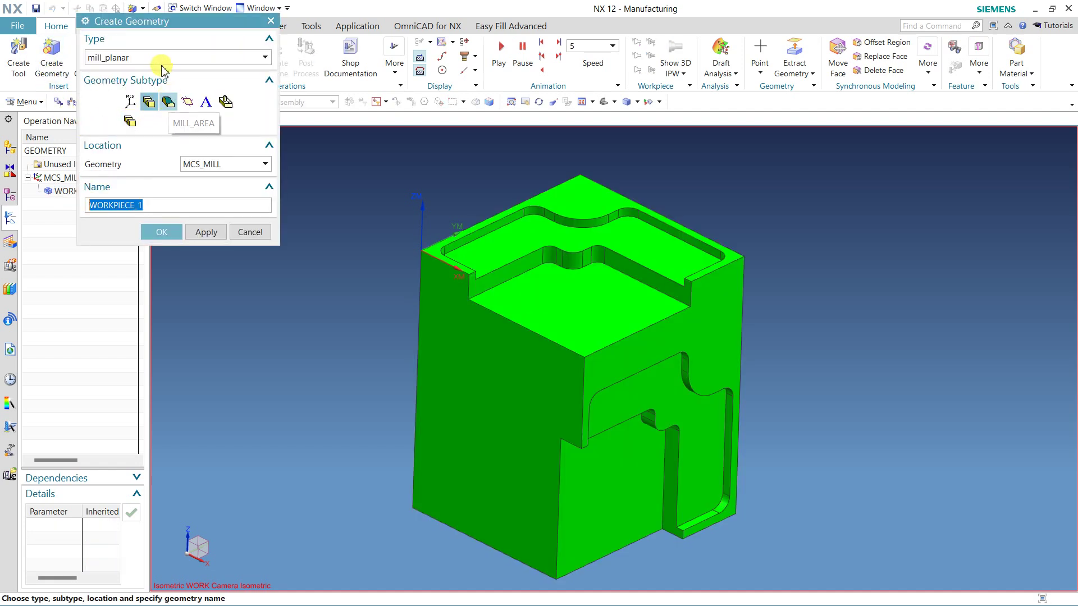
pyautogui.click(188, 102)
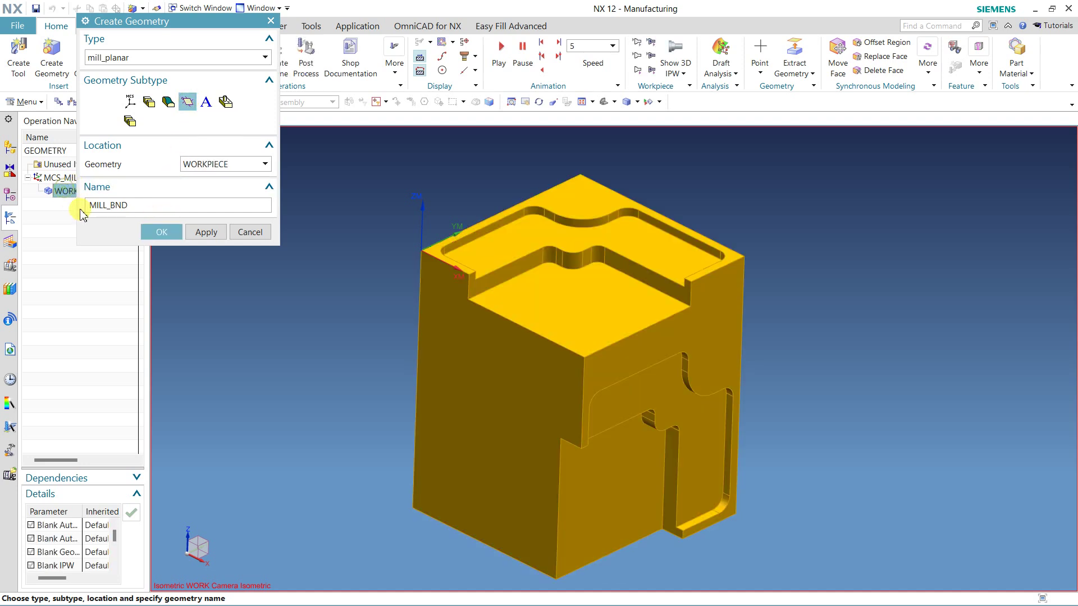
pyautogui.click(161, 232)
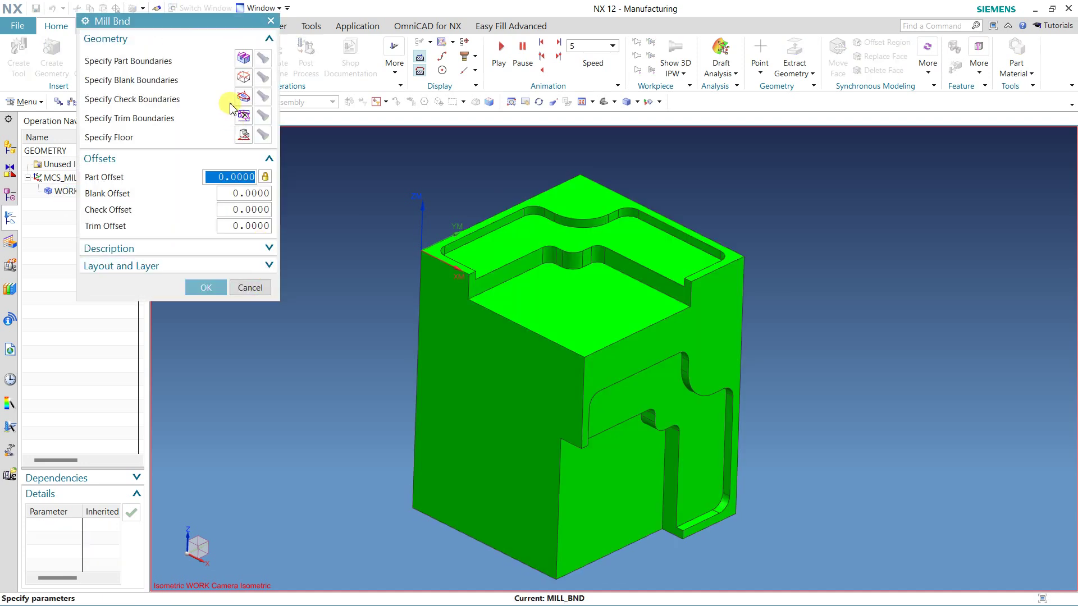
# Start specifying the MILL_BND part boundaries using the Curves selection method with a custom boundary offset of -0.2.
pyautogui.click(243, 62)
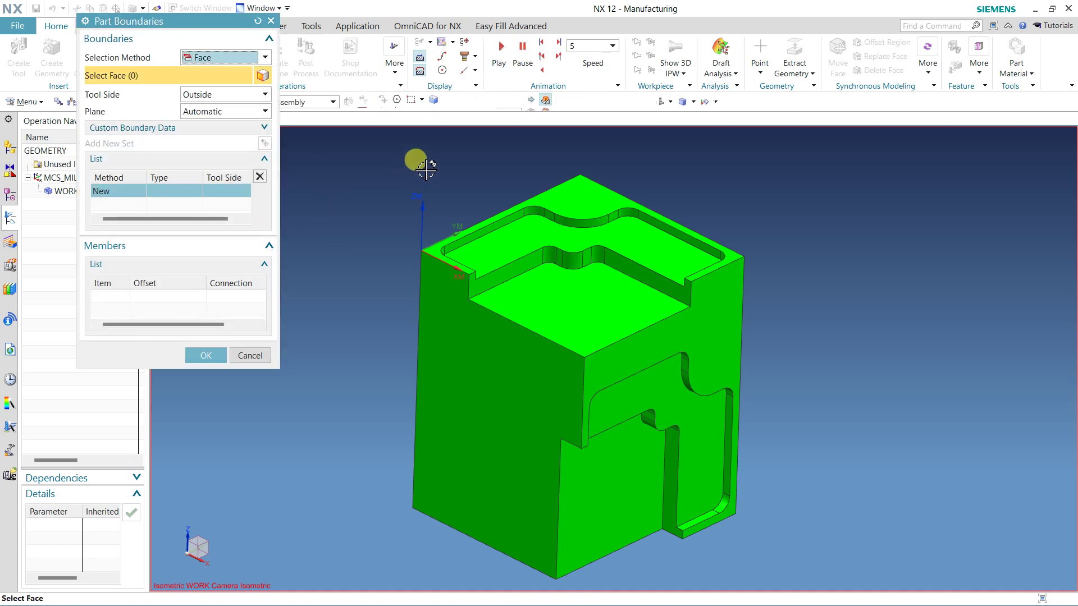
pyautogui.scroll(2, 571, 163)
pyautogui.click(190, 58)
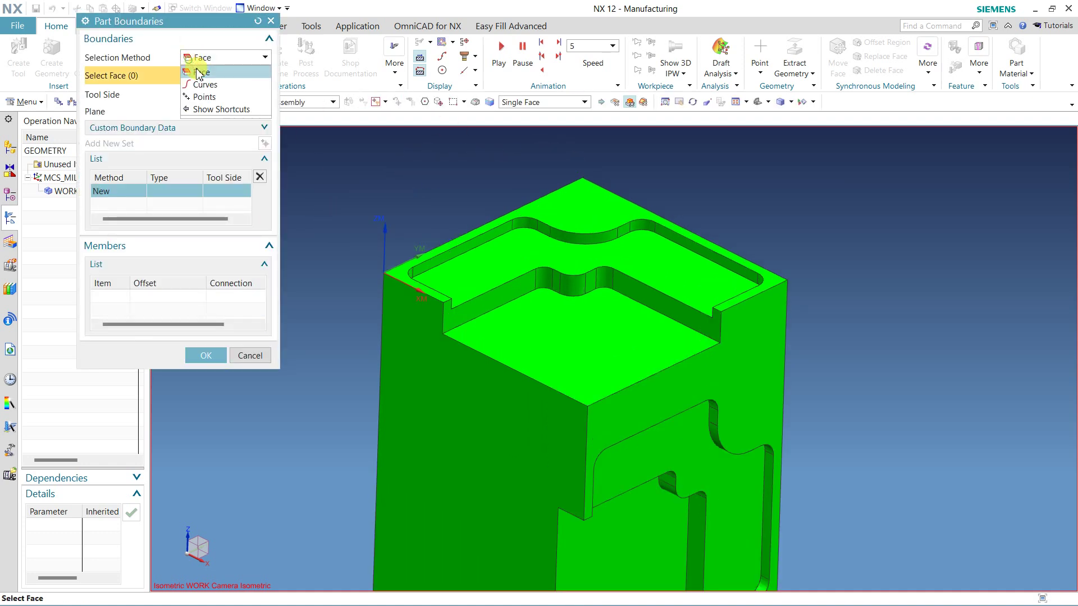
pyautogui.click(203, 84)
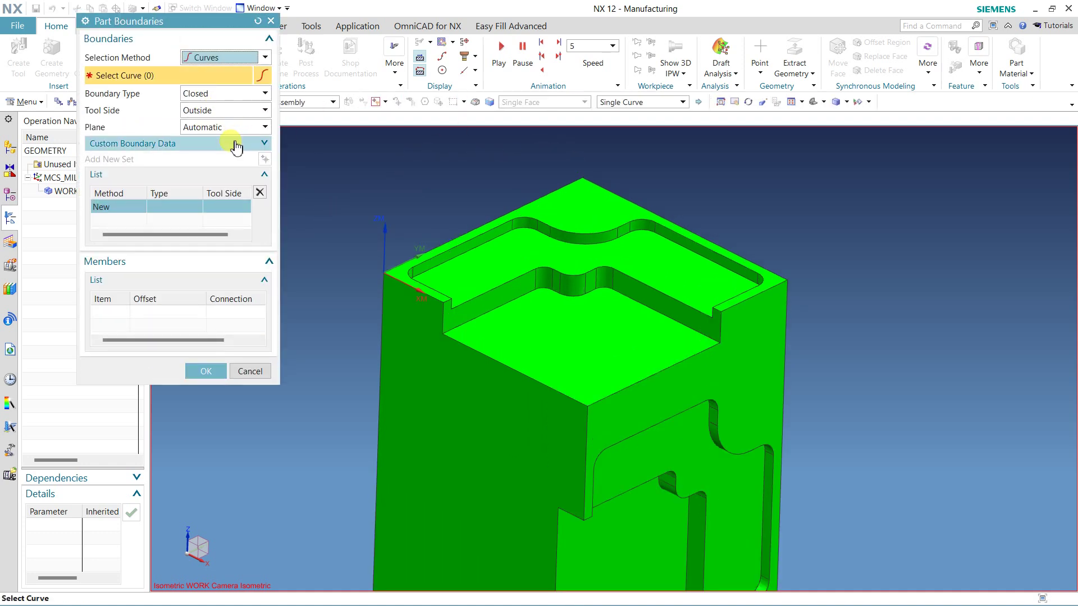
pyautogui.click(187, 146)
pyautogui.click(112, 162)
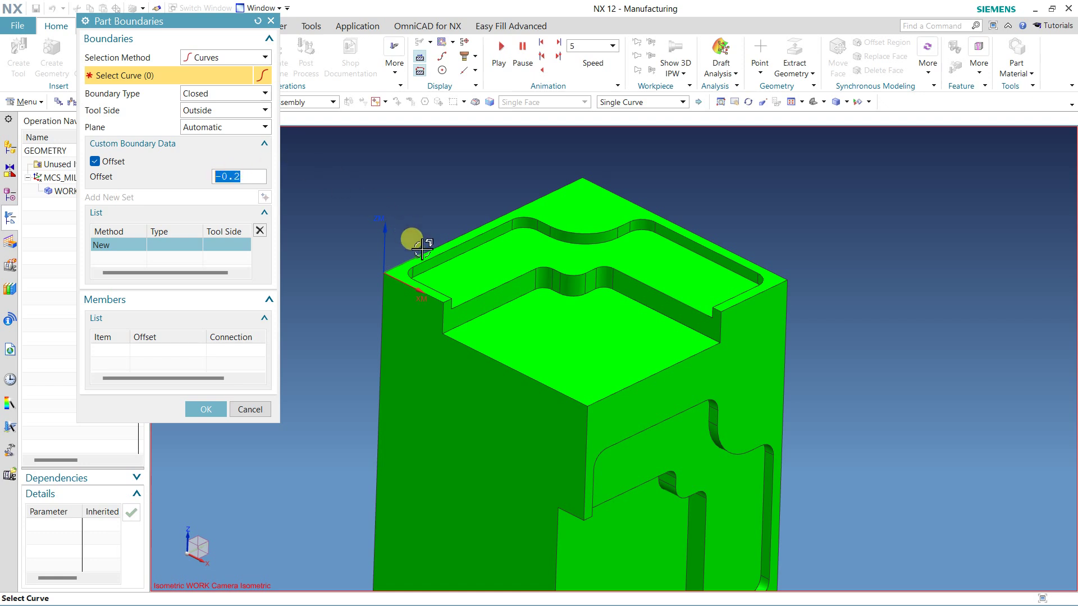
# Select the six outer edges around the top of the block, including the lower step's edges, as a closed part boundary.
pyautogui.click(567, 393)
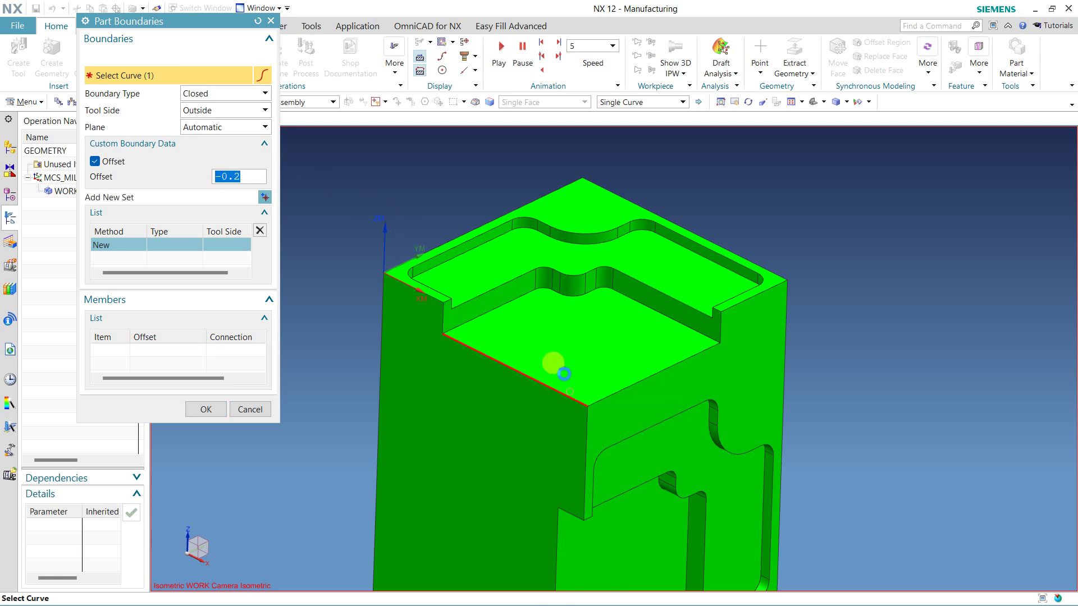
pyautogui.click(397, 277)
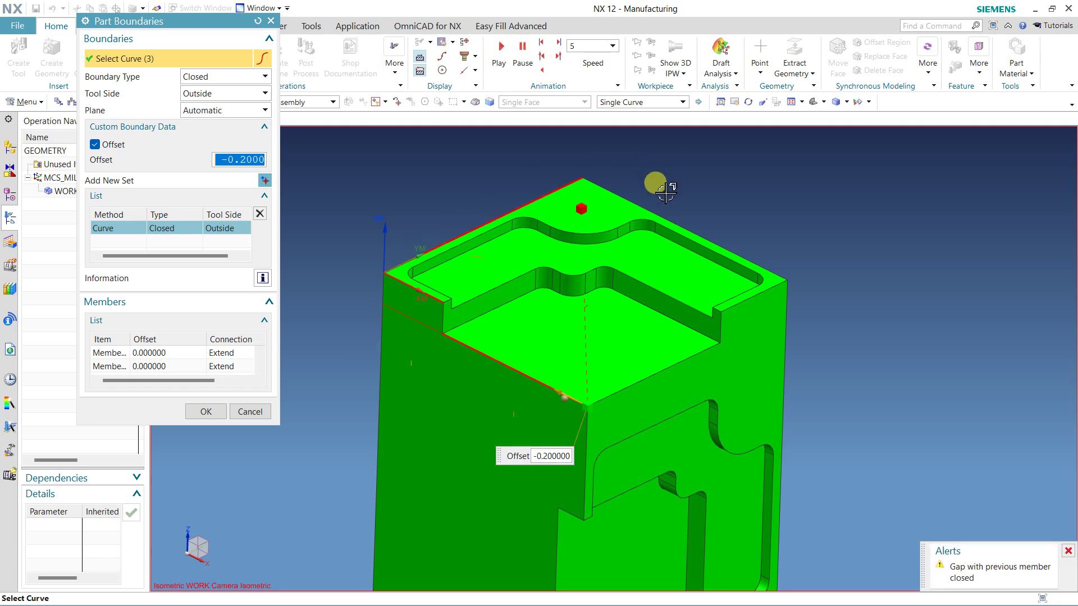
pyautogui.click(658, 211)
pyautogui.click(773, 288)
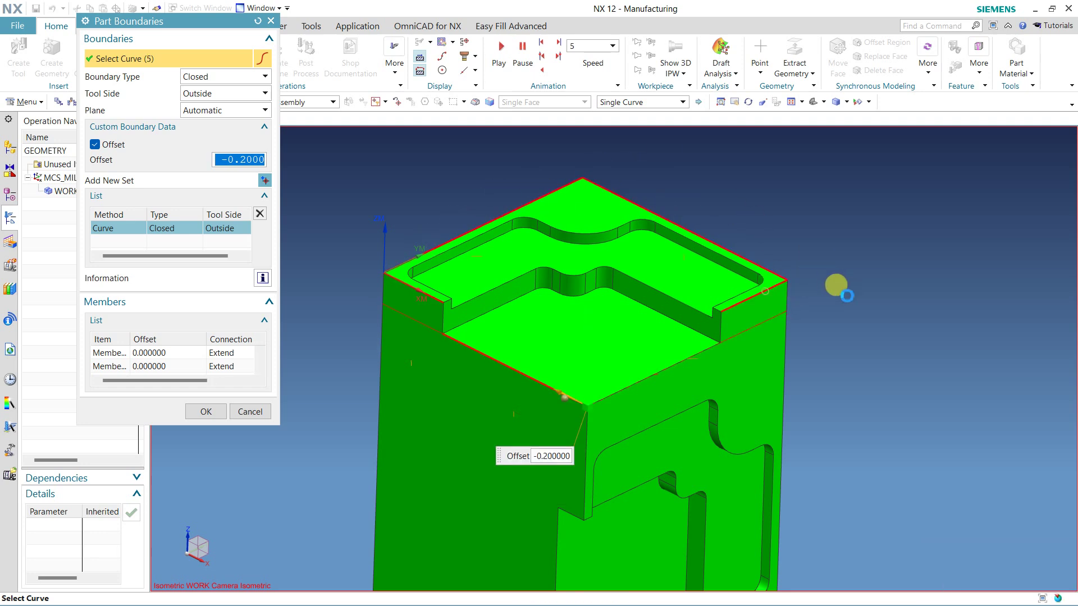
pyautogui.click(681, 360)
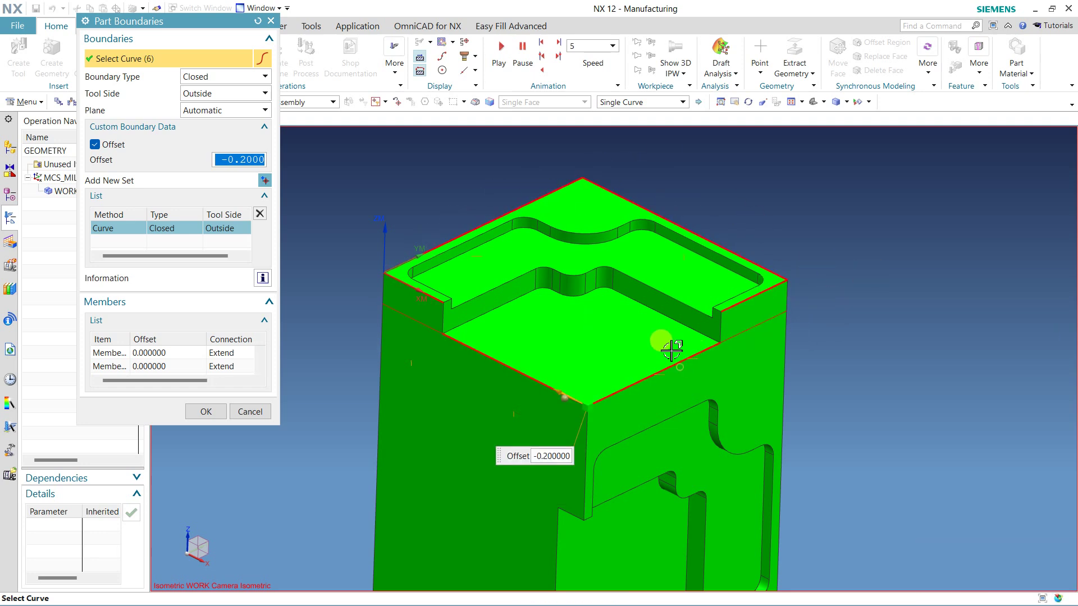
# Set the curve boundary's plane to Specify and place it on the block's top face.
pyautogui.click(206, 111)
pyautogui.click(208, 132)
pyautogui.click(572, 215)
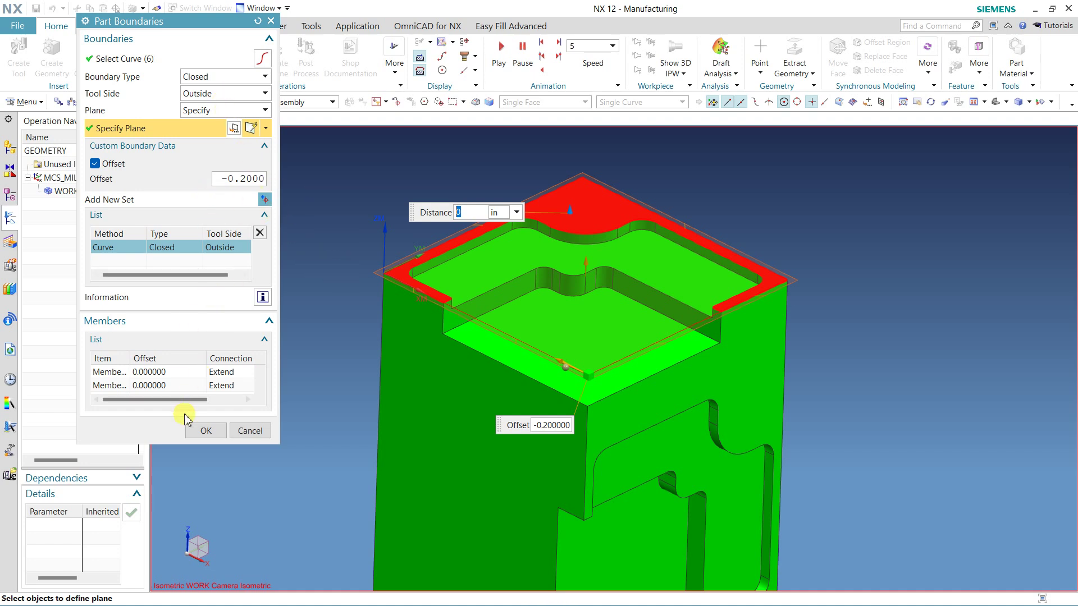
# Add a second part boundary set from the block's top face, with no custom offset and the plane set to Automatic.
pyautogui.click(263, 201)
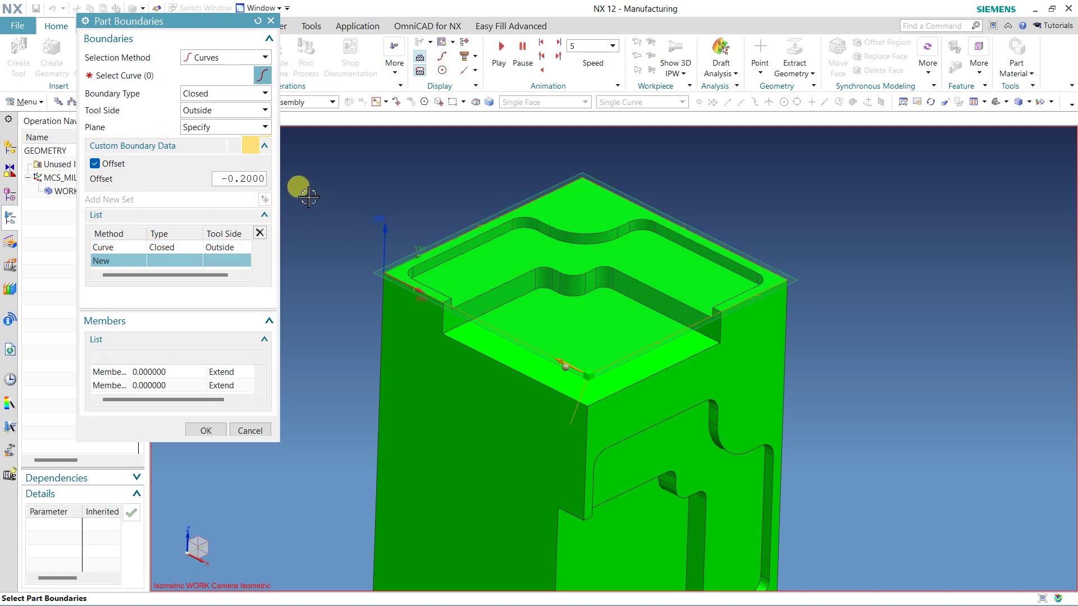
pyautogui.click(94, 180)
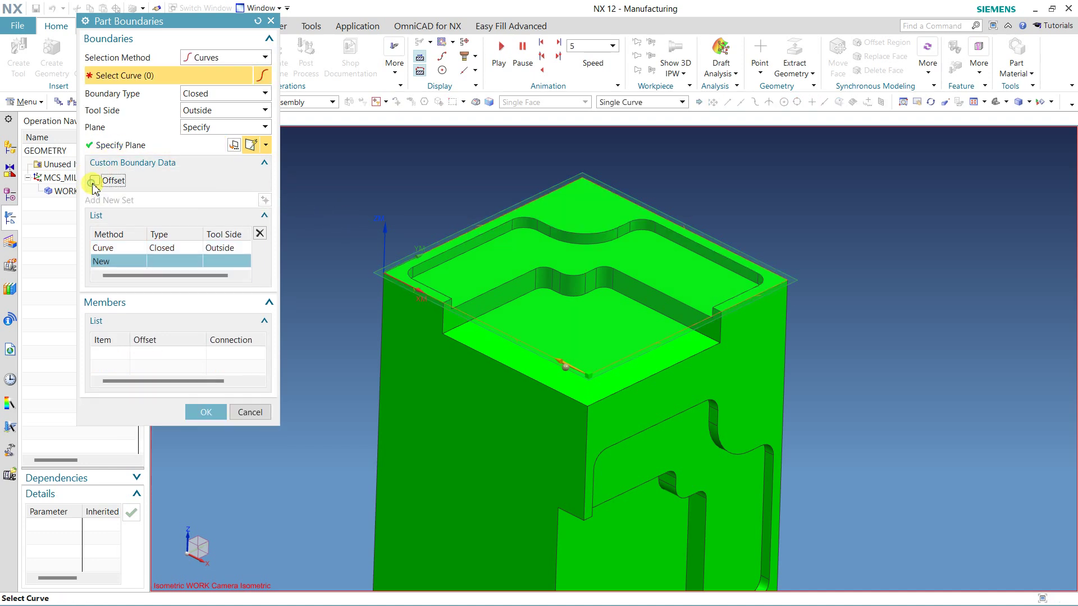
pyautogui.click(205, 58)
pyautogui.click(199, 72)
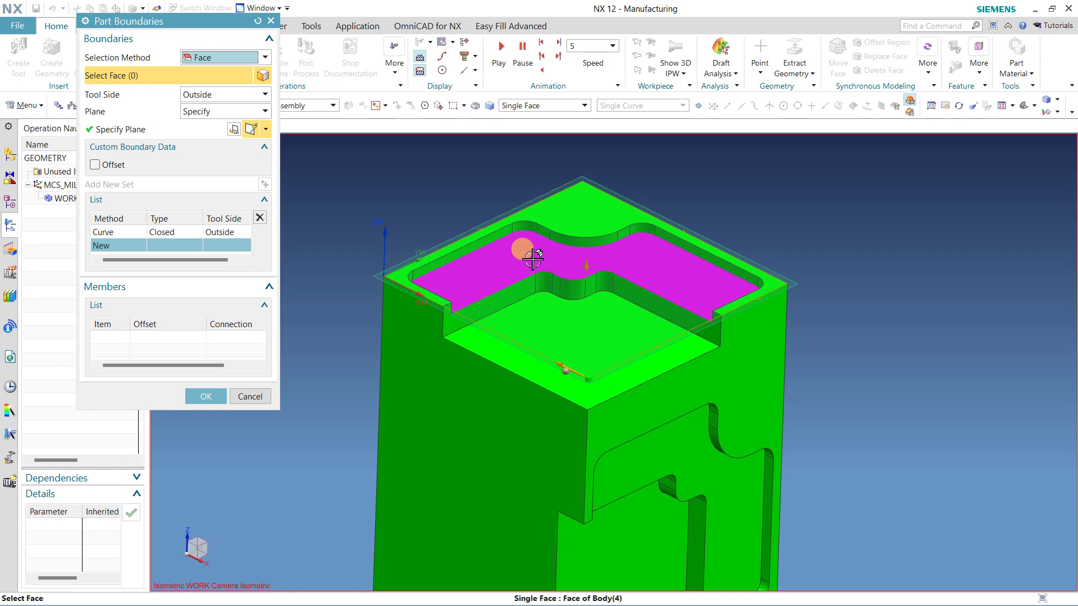
pyautogui.click(558, 201)
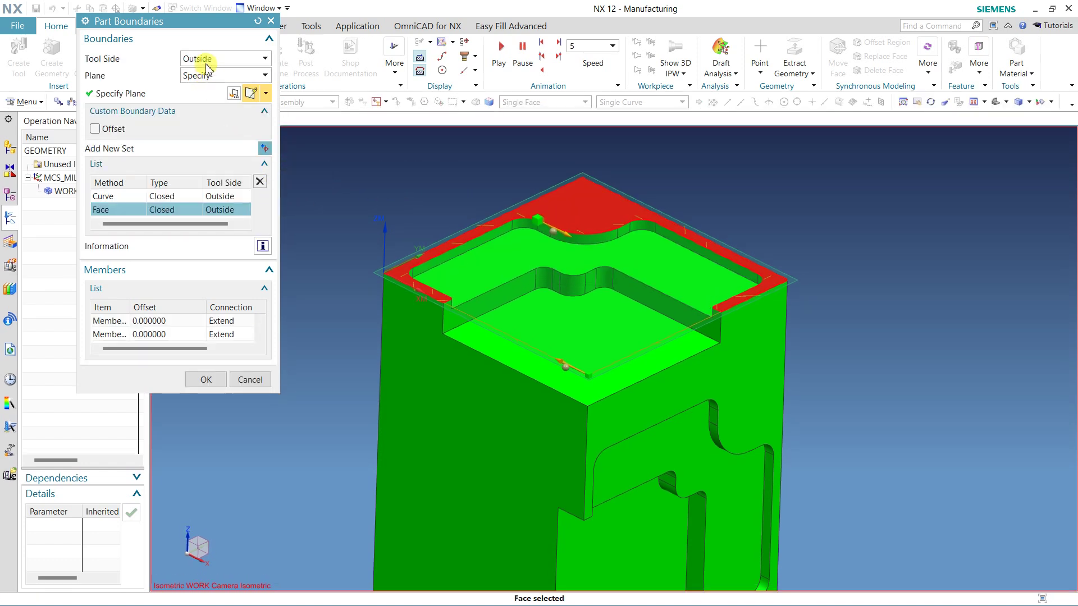
pyautogui.click(261, 76)
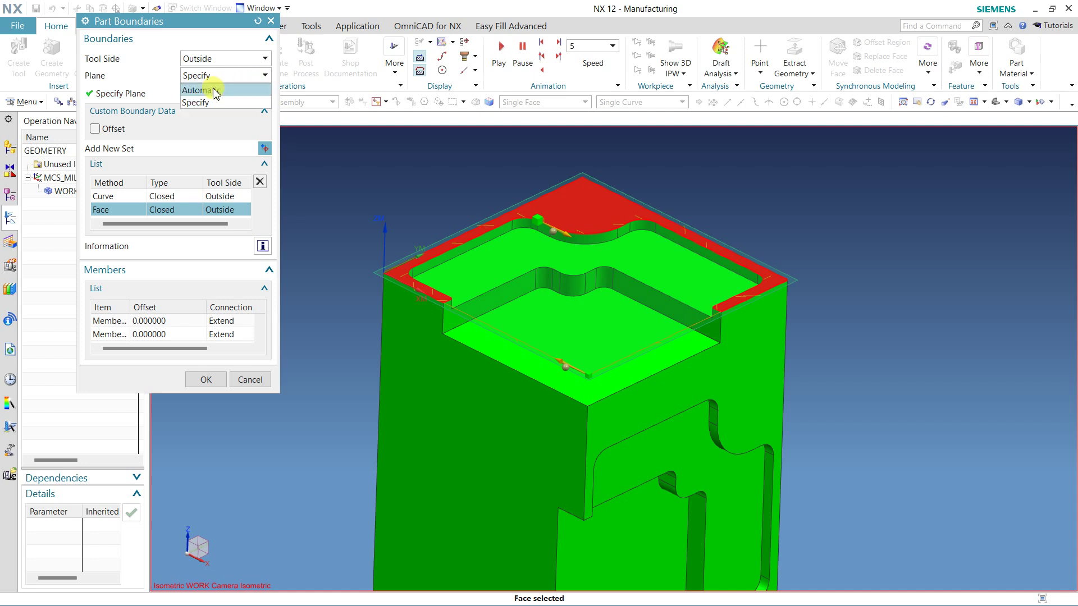
pyautogui.click(212, 87)
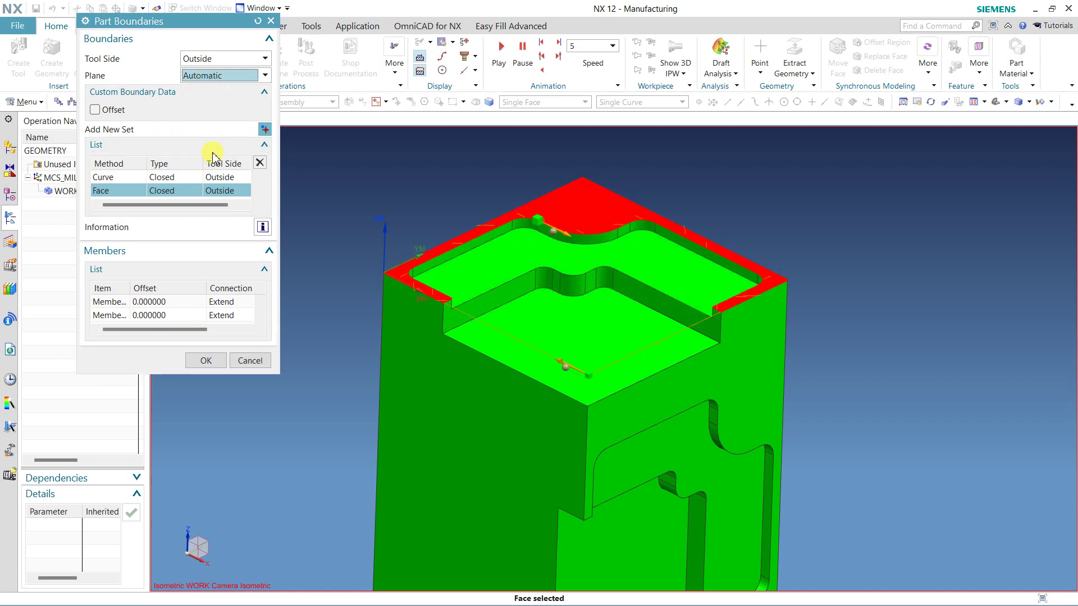
# Add another part boundary set from the recessed pocket floor just below the block's top face.
pyautogui.click(264, 129)
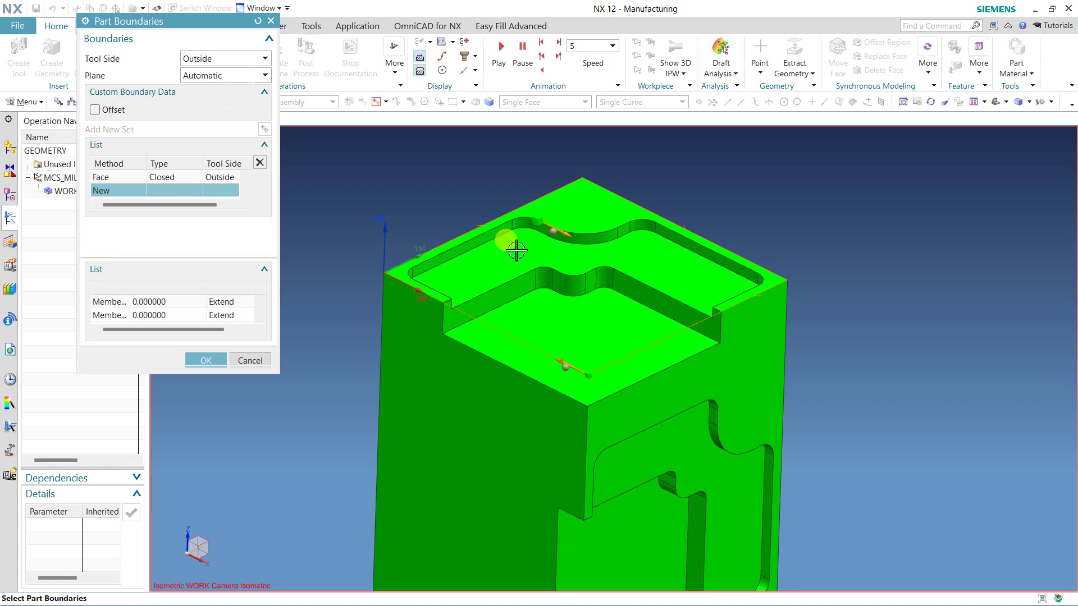
pyautogui.click(508, 242)
pyautogui.middleClick(354, 177)
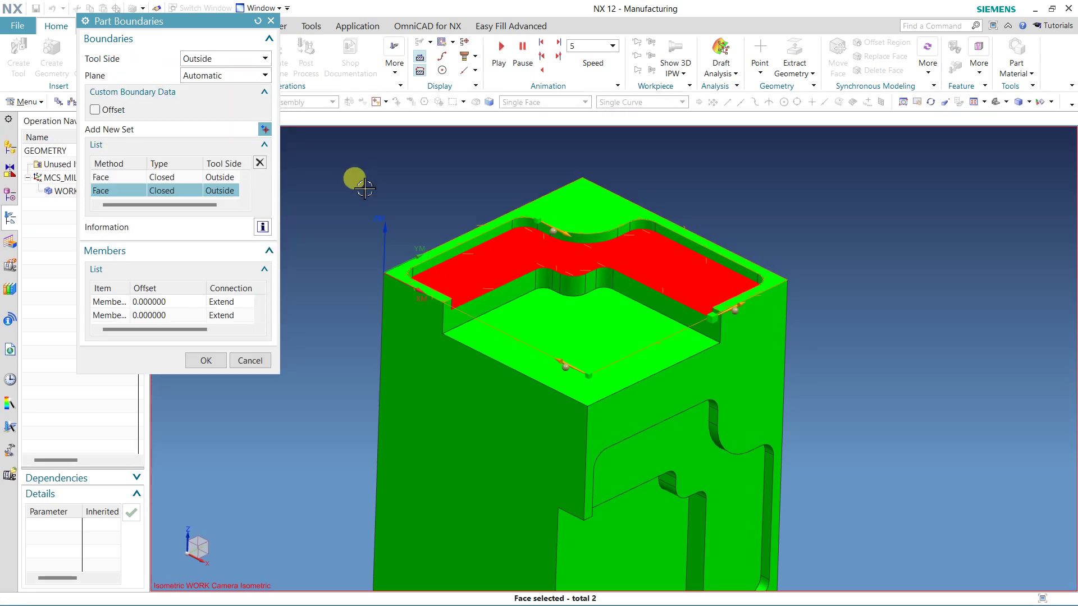
# Add a part boundary set from the lower step's flat face and finish the MILL_BND geometry.
pyautogui.click(264, 129)
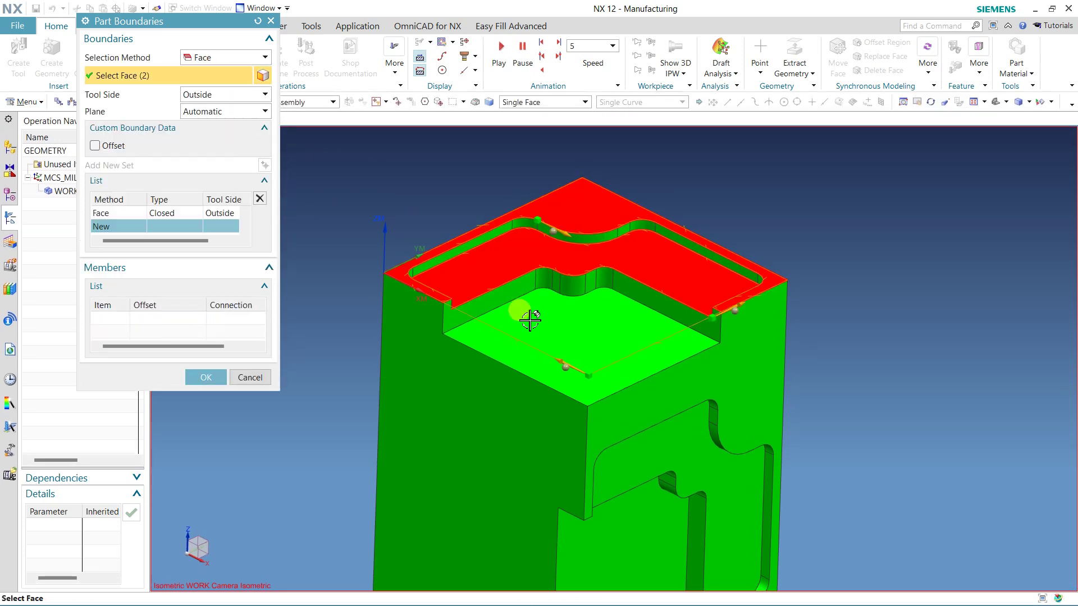
pyautogui.click(517, 308)
pyautogui.middleClick(352, 351)
pyautogui.click(207, 364)
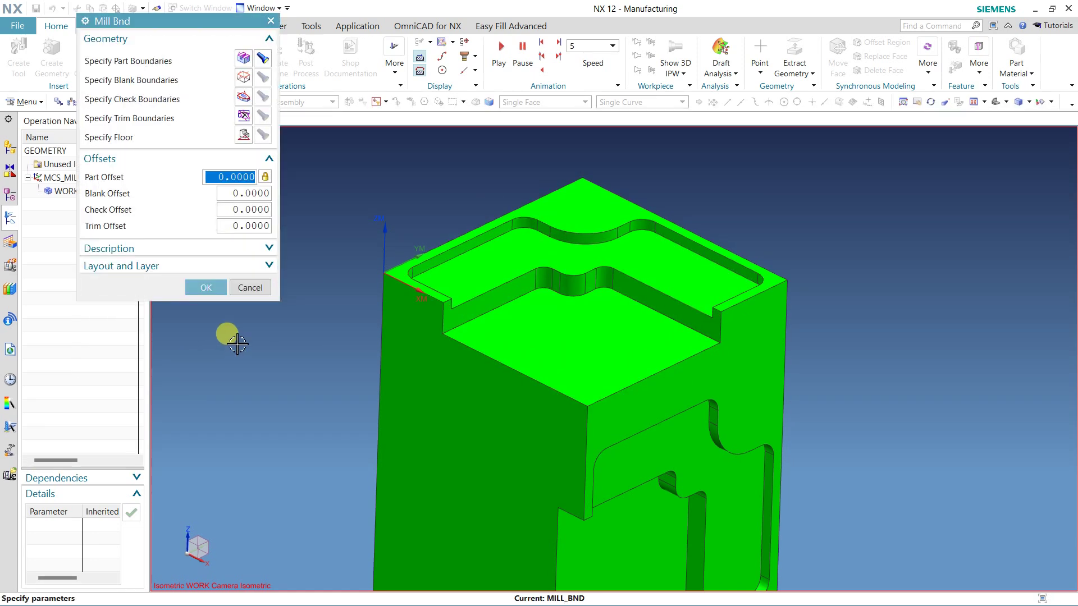
pyautogui.click(207, 288)
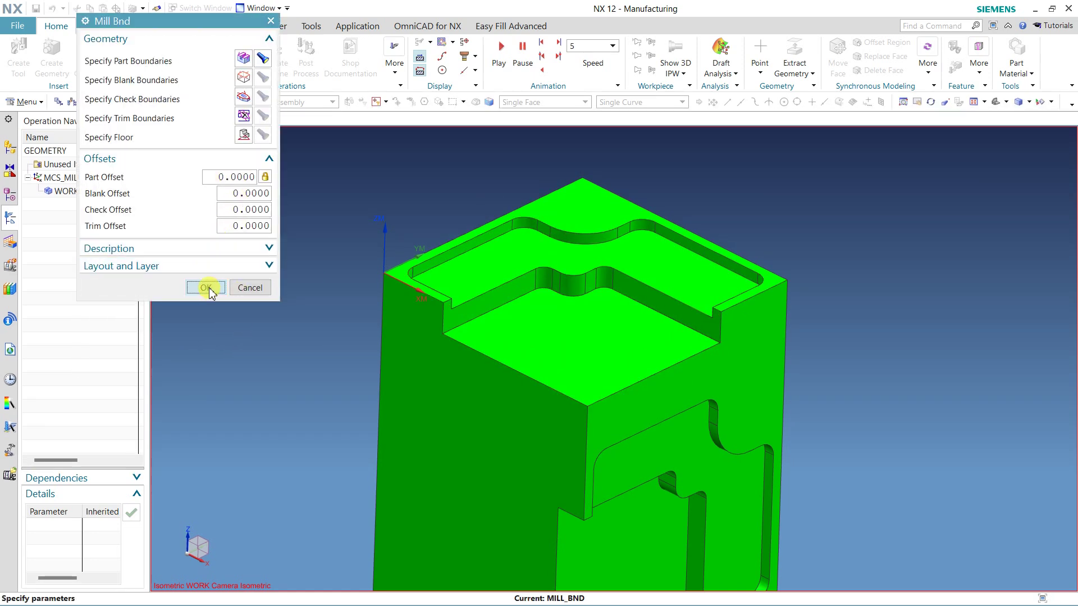
pyautogui.click(107, 227)
pyautogui.click(106, 204)
pyautogui.click(104, 251)
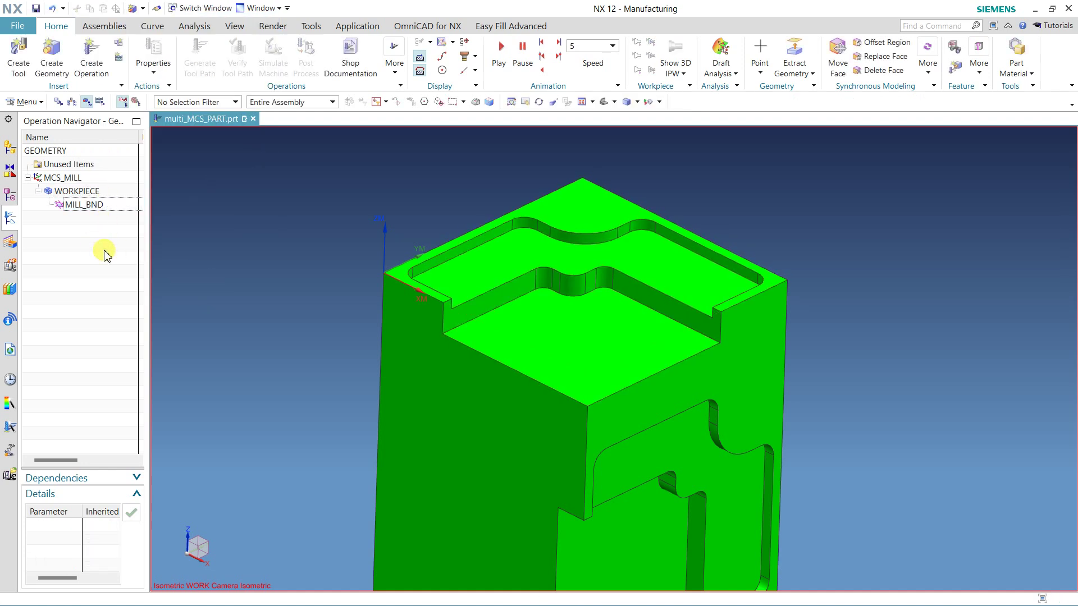
# Create a MILL tool and set its diameter to 0.5.
pyautogui.click(19, 53)
pyautogui.click(158, 296)
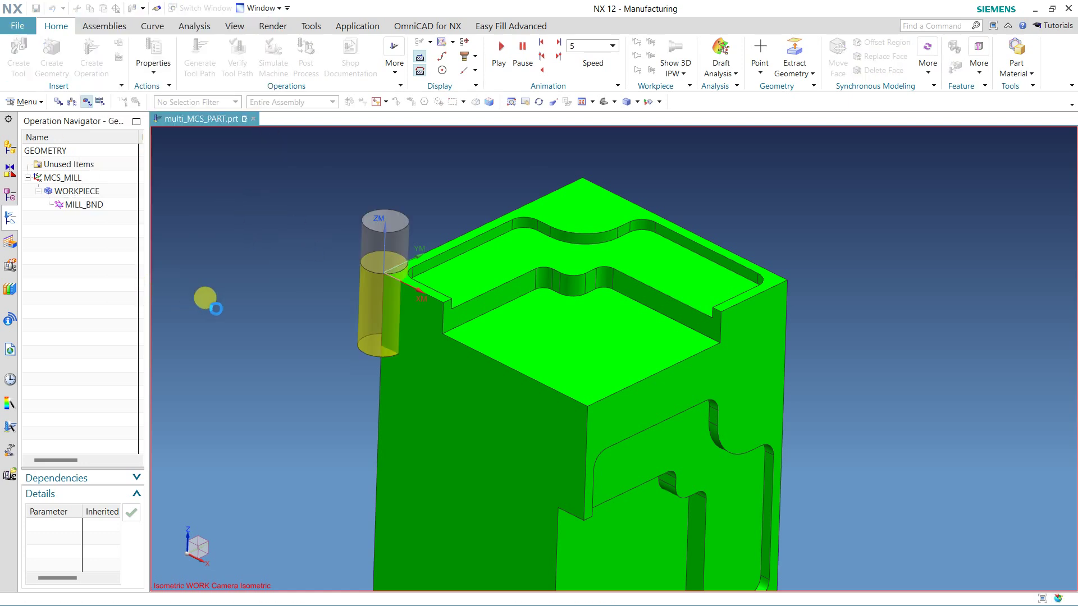
pyautogui.write('0.4')
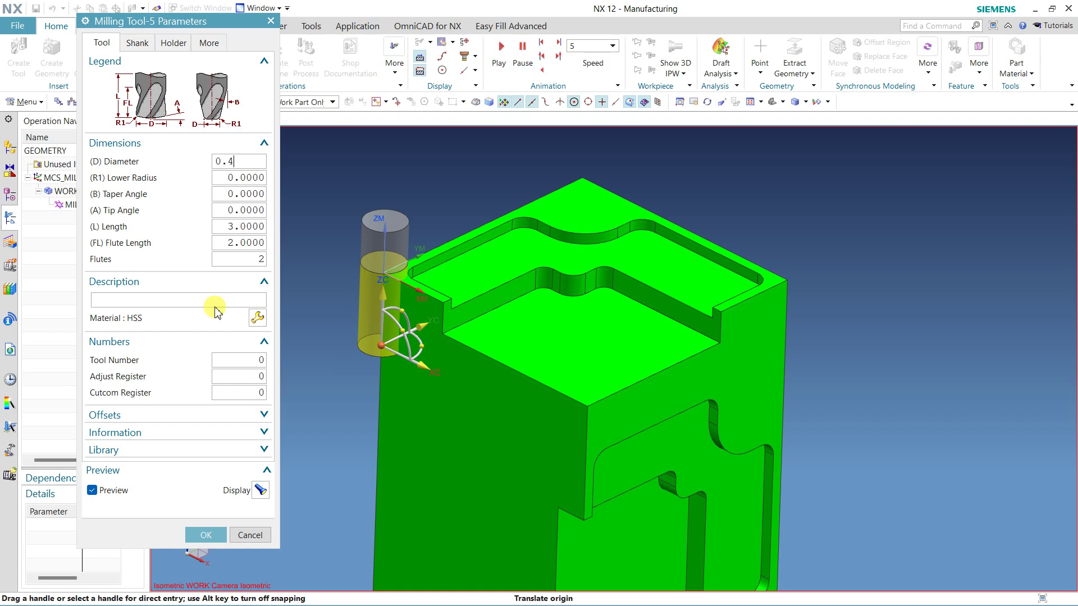
pyautogui.press('Return')
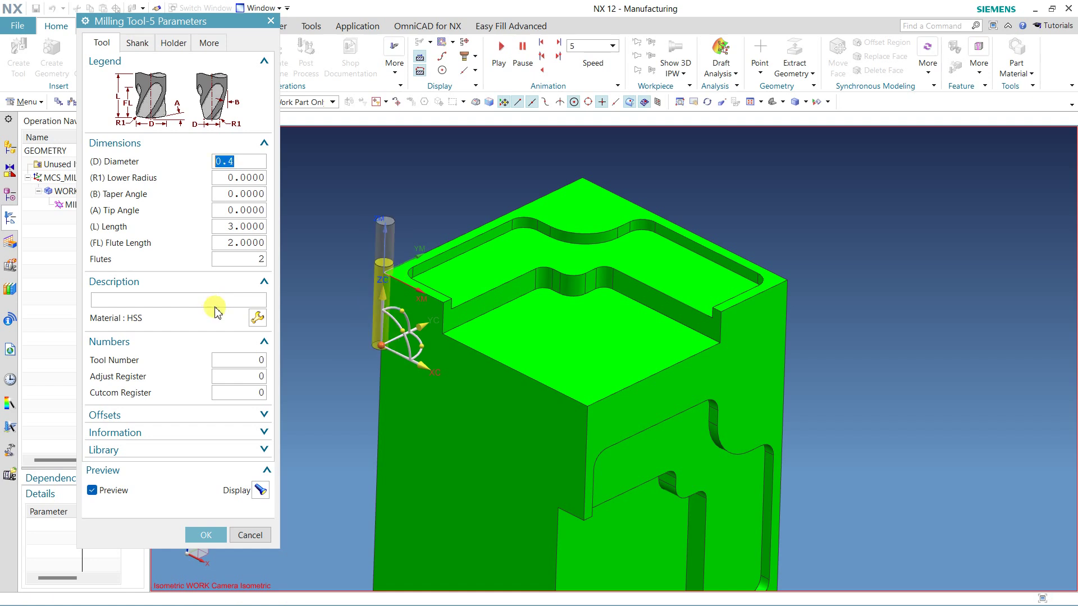
pyautogui.write('0.5')
pyautogui.press('Return')
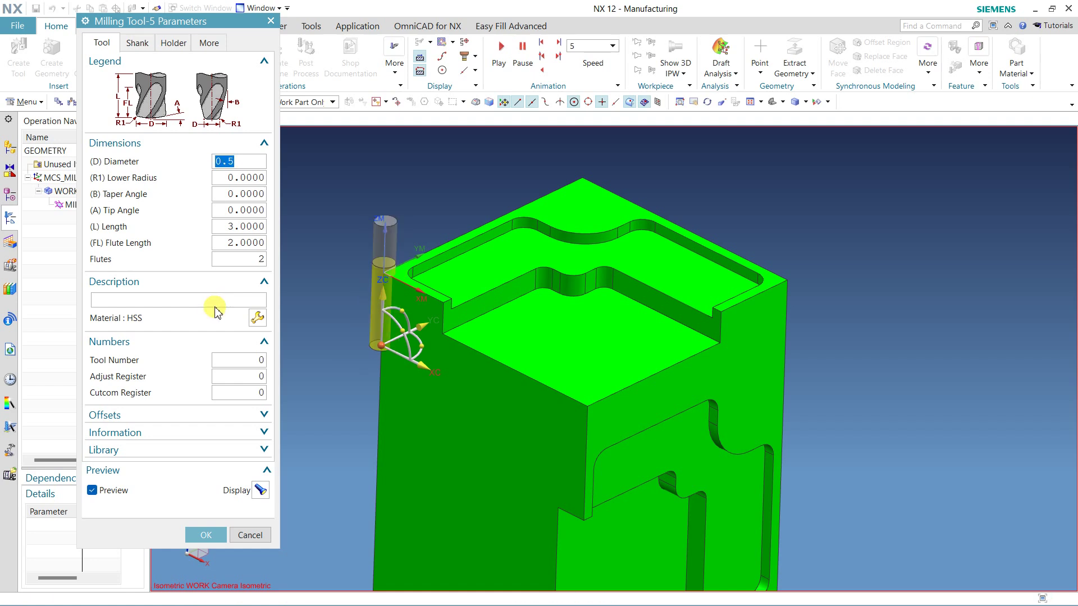
# Retrieve the Medium weldon holder HLDI001_00006 from the Milling_Drilling holder library for the tool.
pyautogui.click(173, 43)
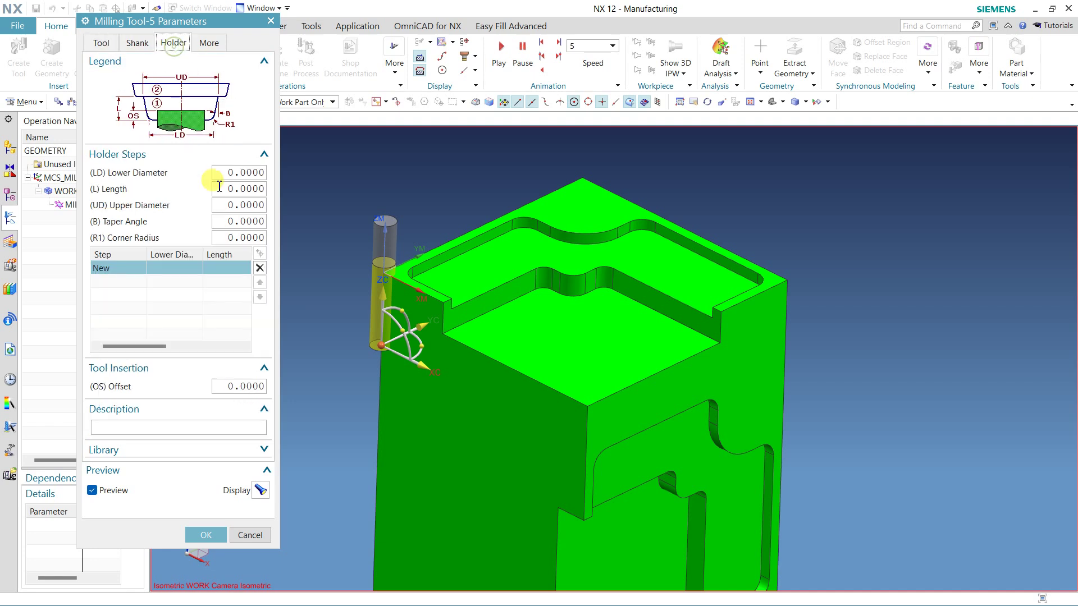
pyautogui.click(225, 449)
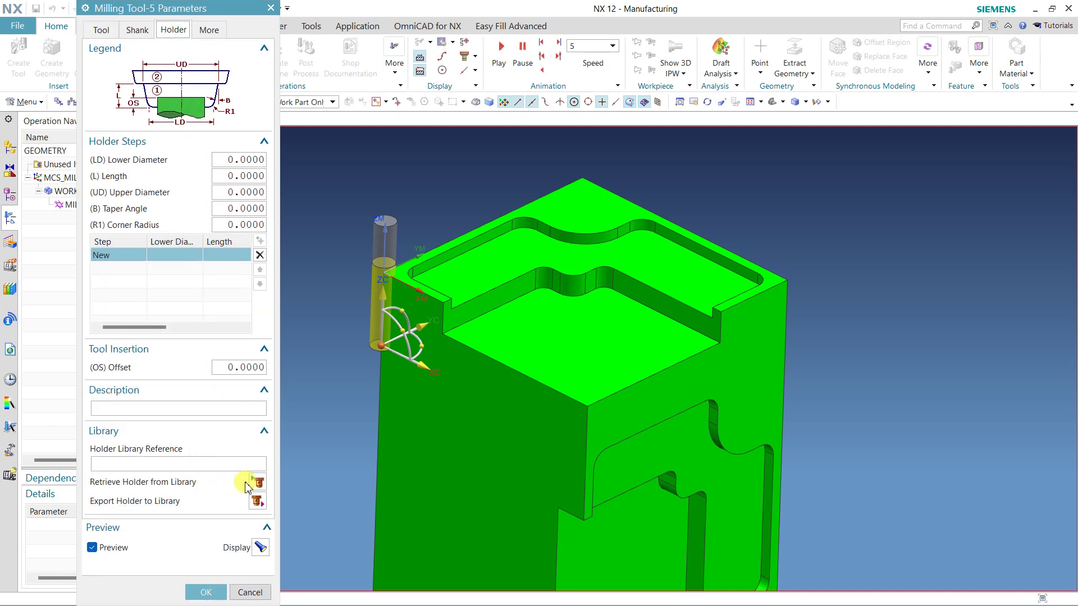
pyautogui.click(256, 481)
pyautogui.doubleClick(129, 57)
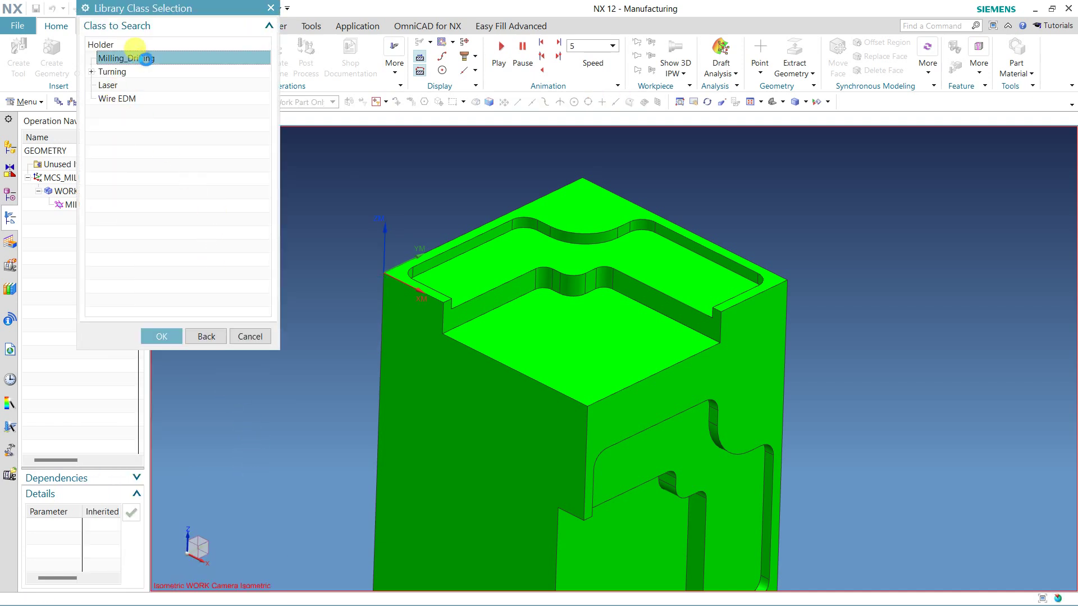
pyautogui.click(161, 241)
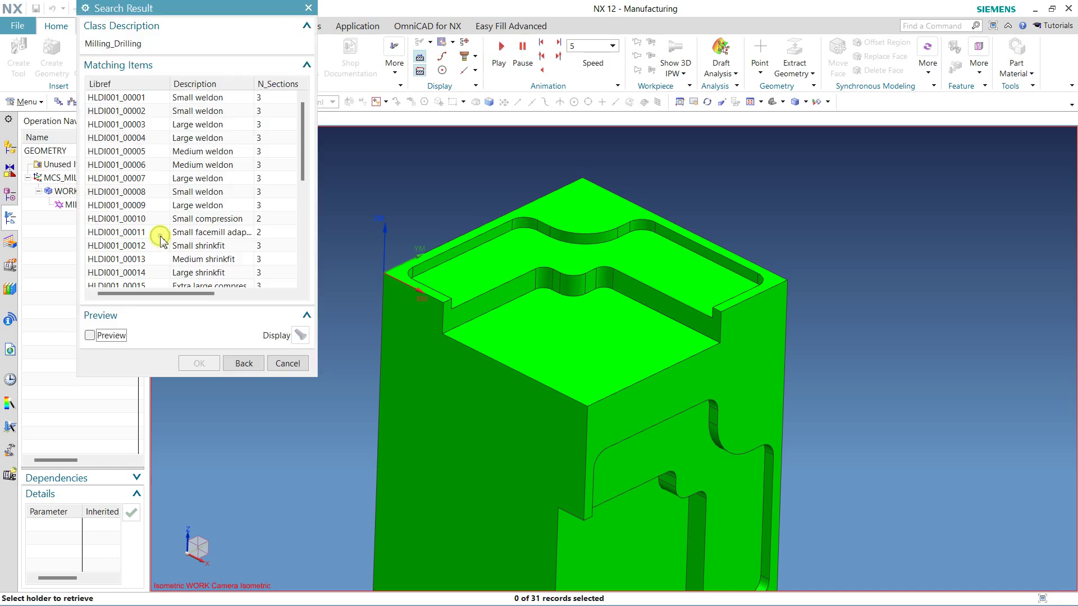
pyautogui.scroll(-1, 184, 210)
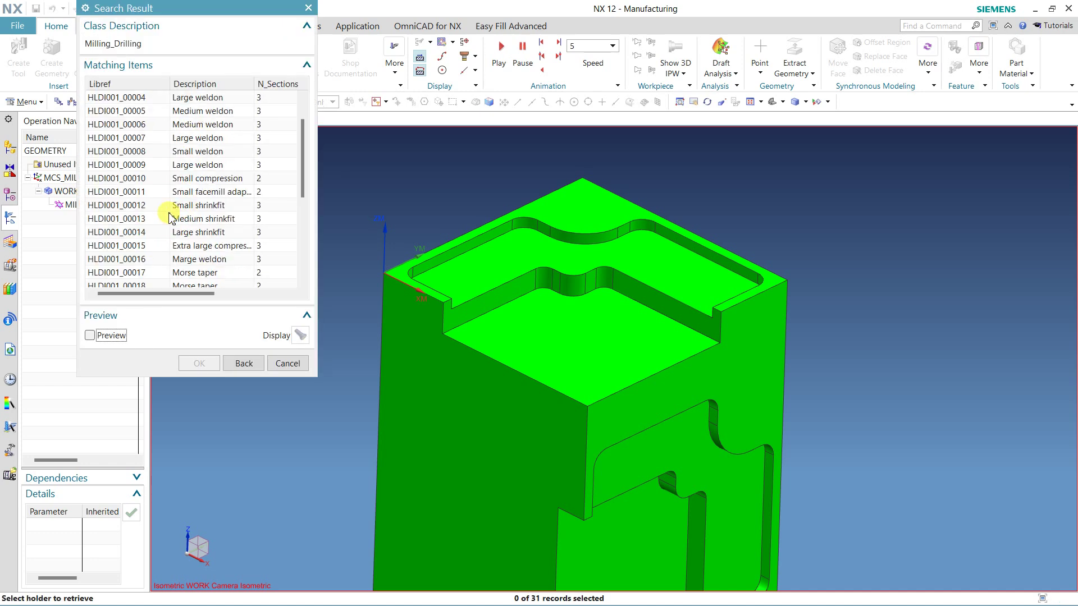
pyautogui.doubleClick(129, 124)
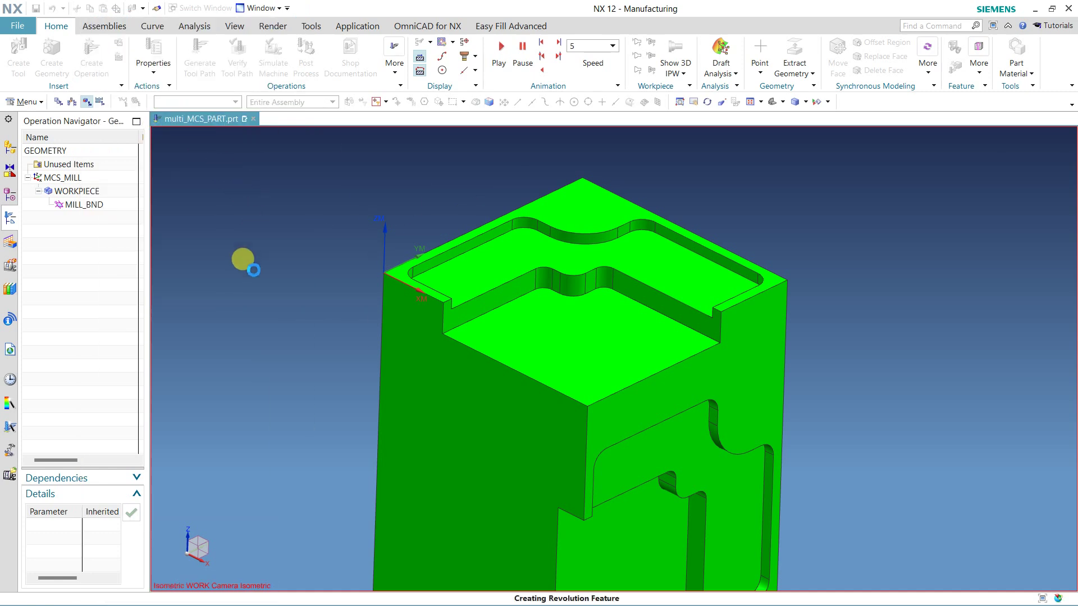
# Try holder offsets of 1 and 0.5, settle on a tool insertion offset of 0.2, and accept the tool.
pyautogui.click(256, 324)
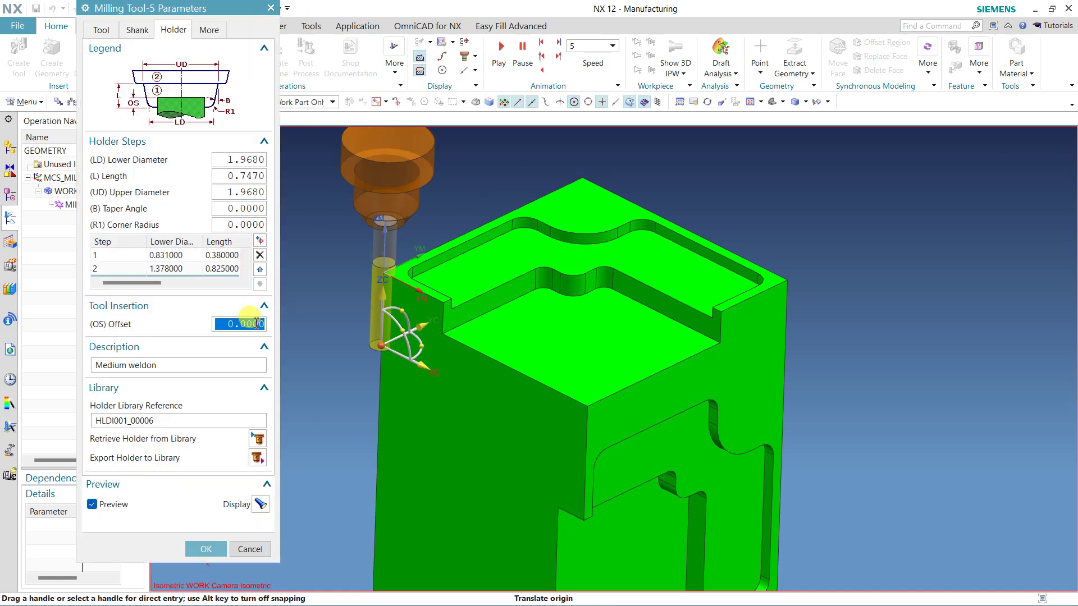
pyautogui.write('1')
pyautogui.press('Return')
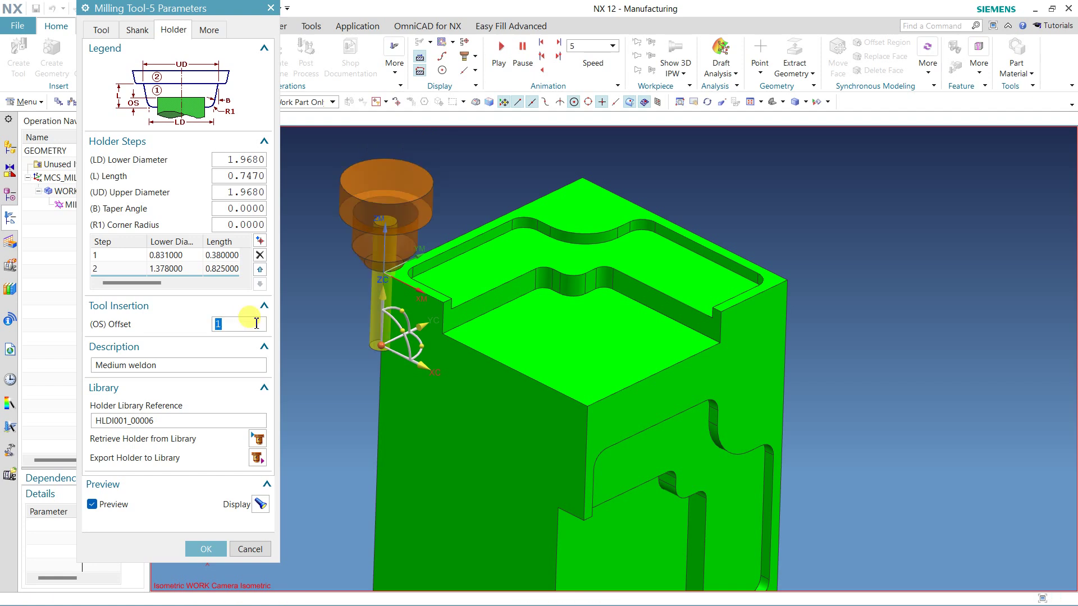
pyautogui.press('Return')
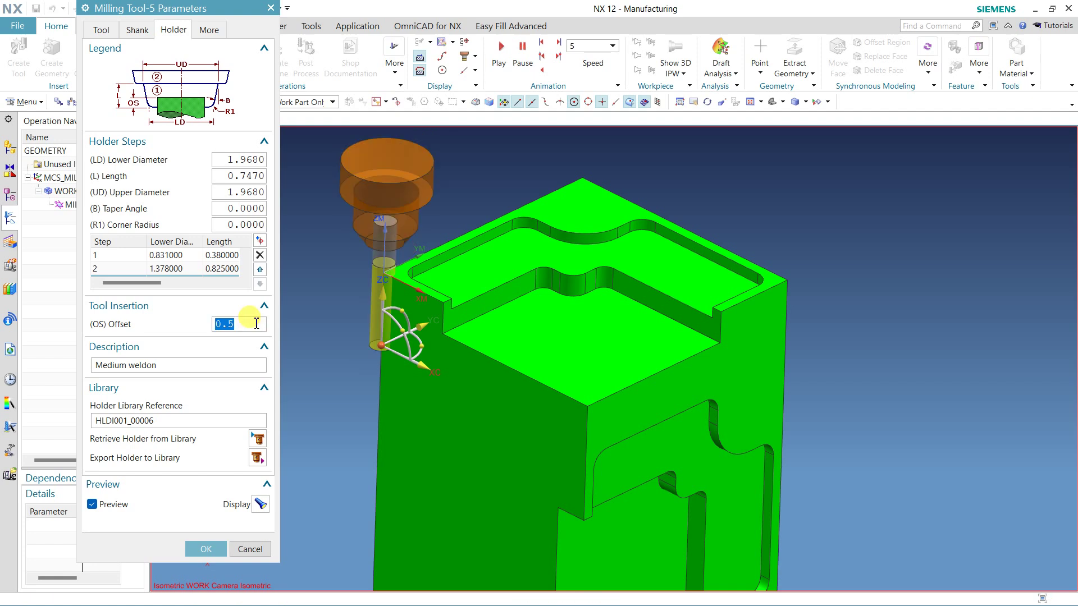
pyautogui.write('.2')
pyautogui.press('Return')
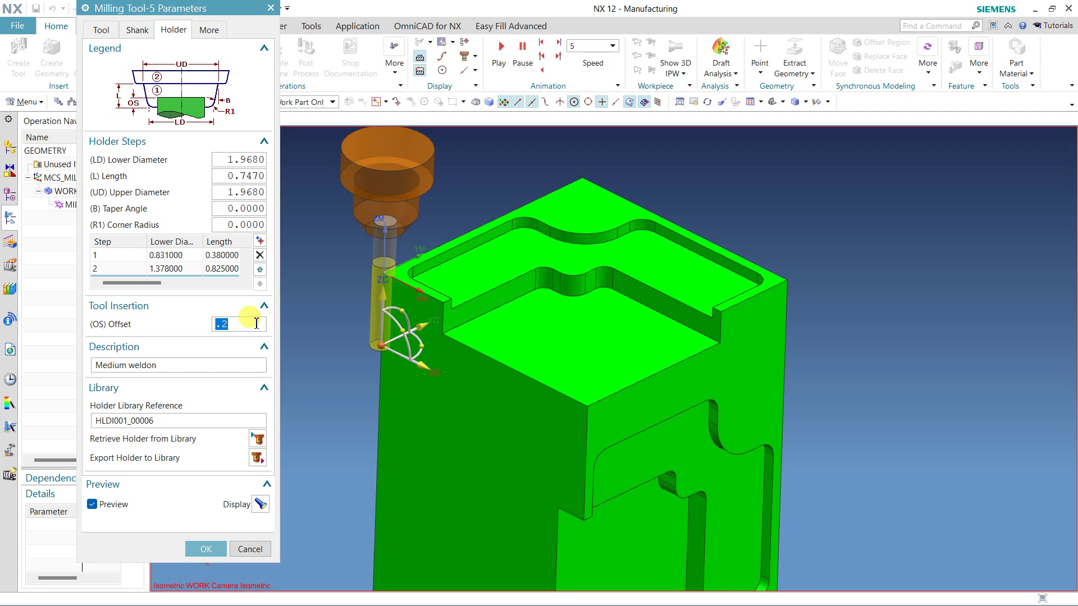
pyautogui.click(194, 549)
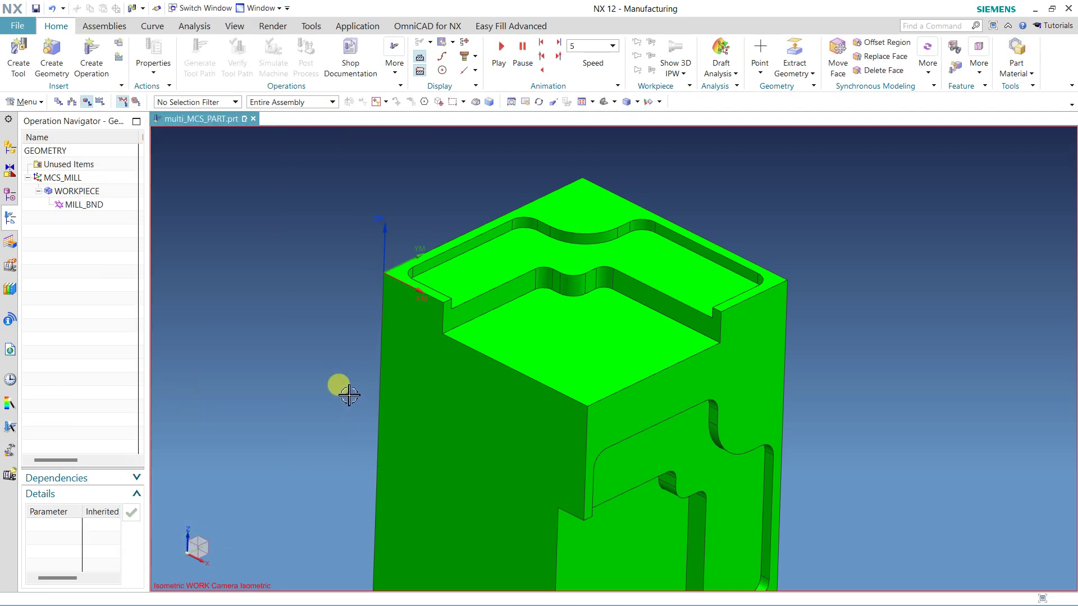
# Create a mill_planar PLANAR_MILL operation using program NC_PROGRAM, the MILL tool, MILL_BND geometry and the MILL_ROUGH method.
pyautogui.moveTo(332, 312); pyautogui.dragTo(332, 310, button='middle')
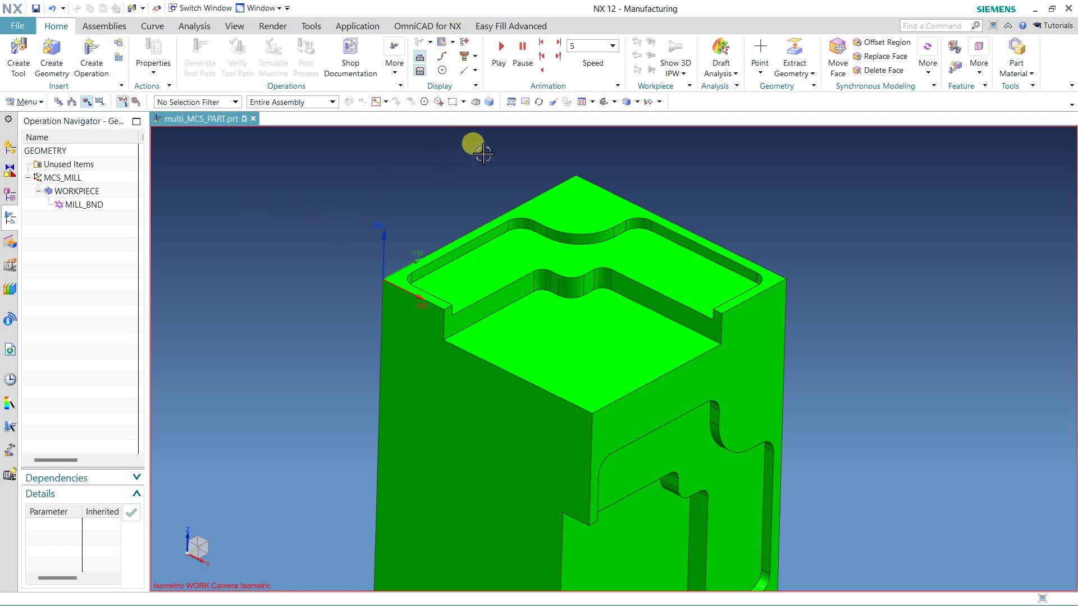
pyautogui.scroll(1, 508, 140)
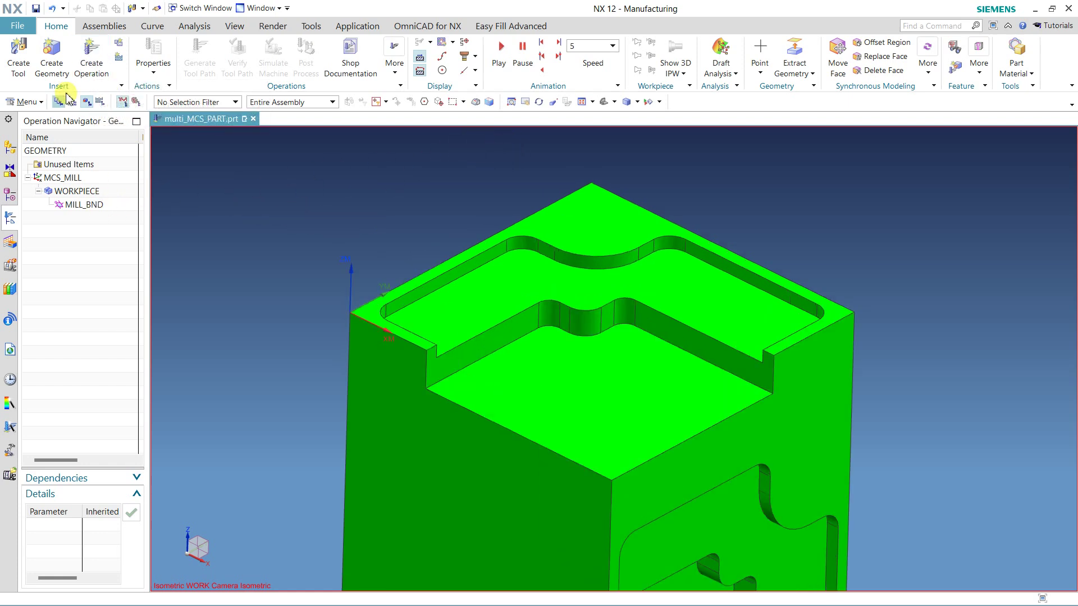
pyautogui.click(90, 61)
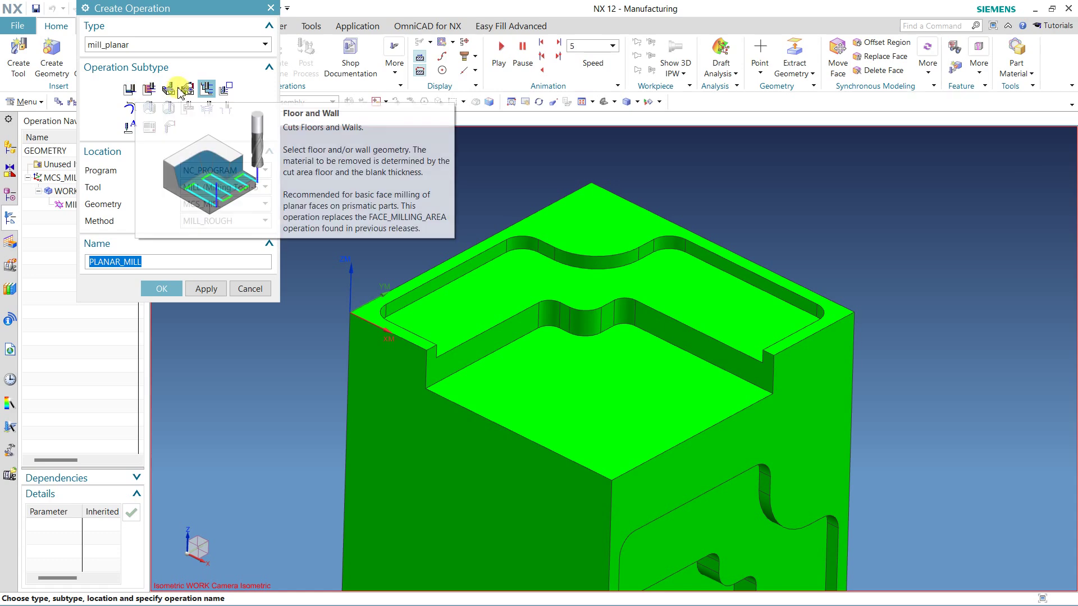
pyautogui.click(207, 90)
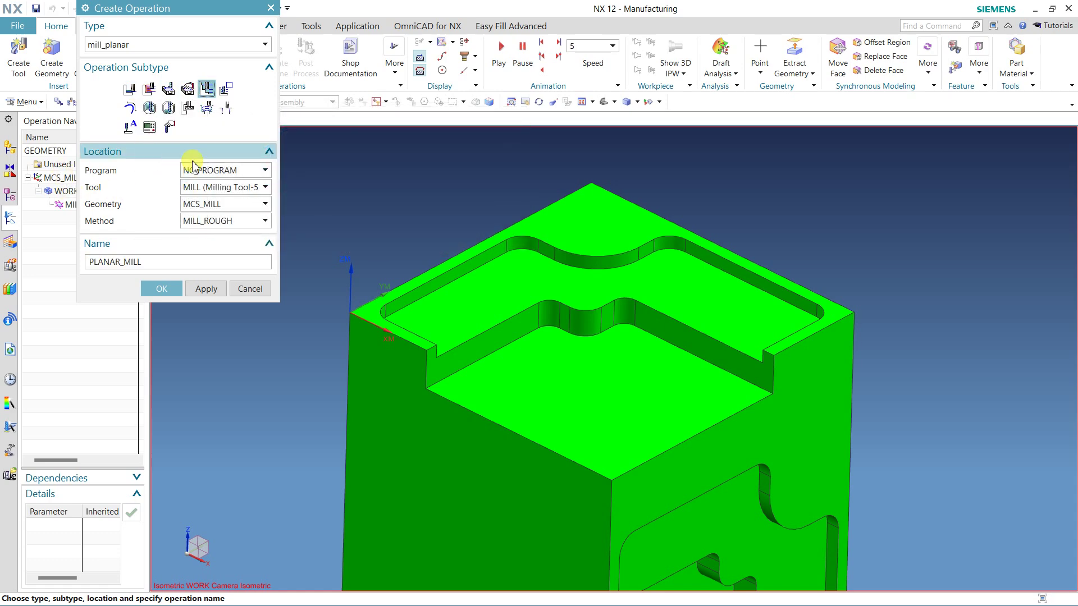
pyautogui.click(68, 206)
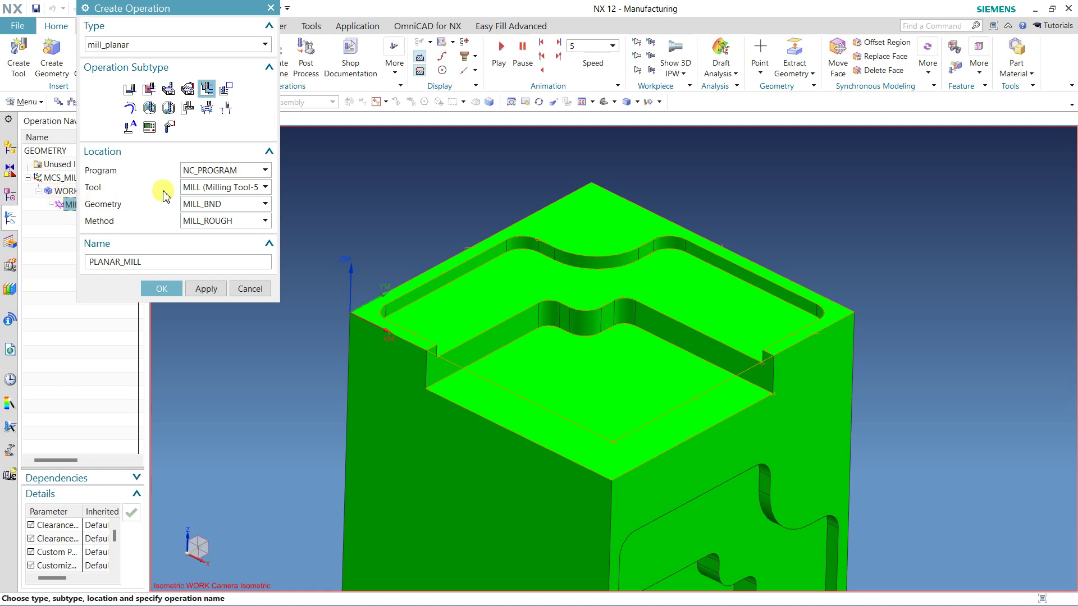
pyautogui.click(217, 191)
pyautogui.click(223, 194)
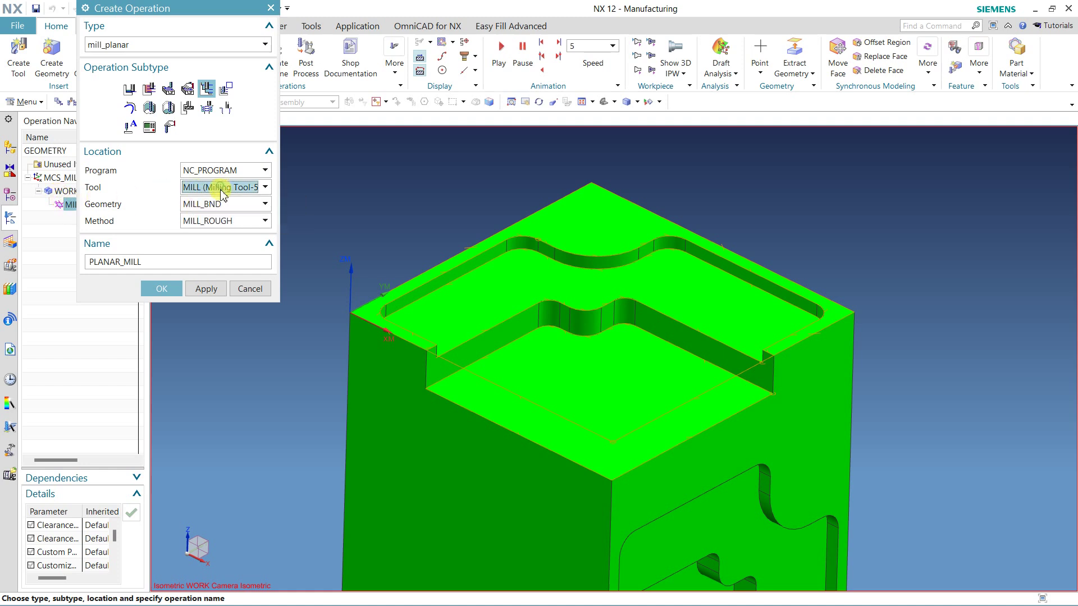
pyautogui.click(216, 220)
pyautogui.click(217, 223)
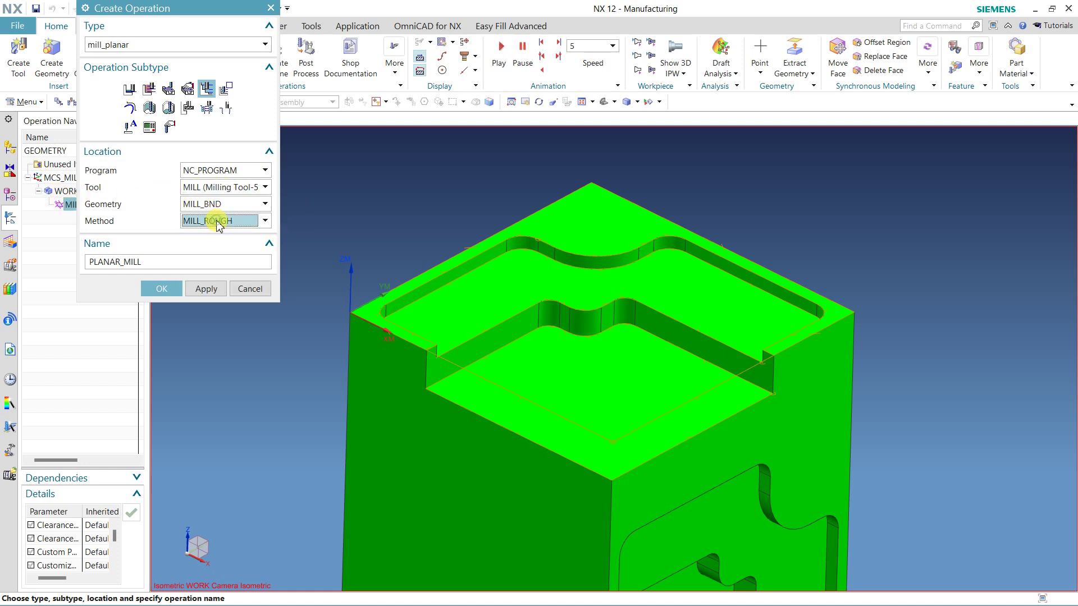
pyautogui.click(179, 289)
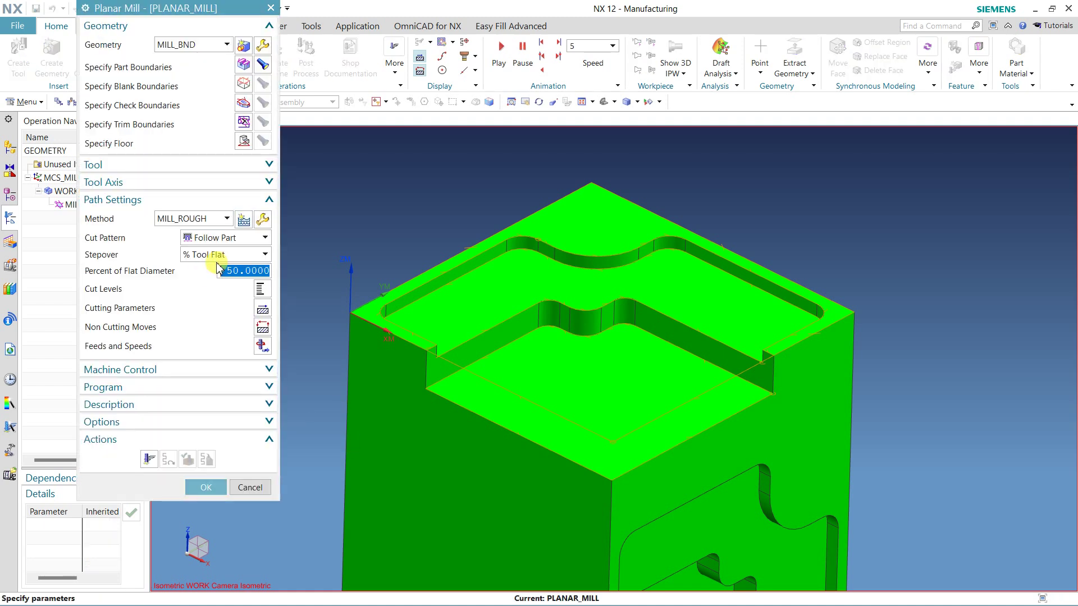
# Specify the planar mill floor plane on the lower step's flat face.
pyautogui.click(243, 142)
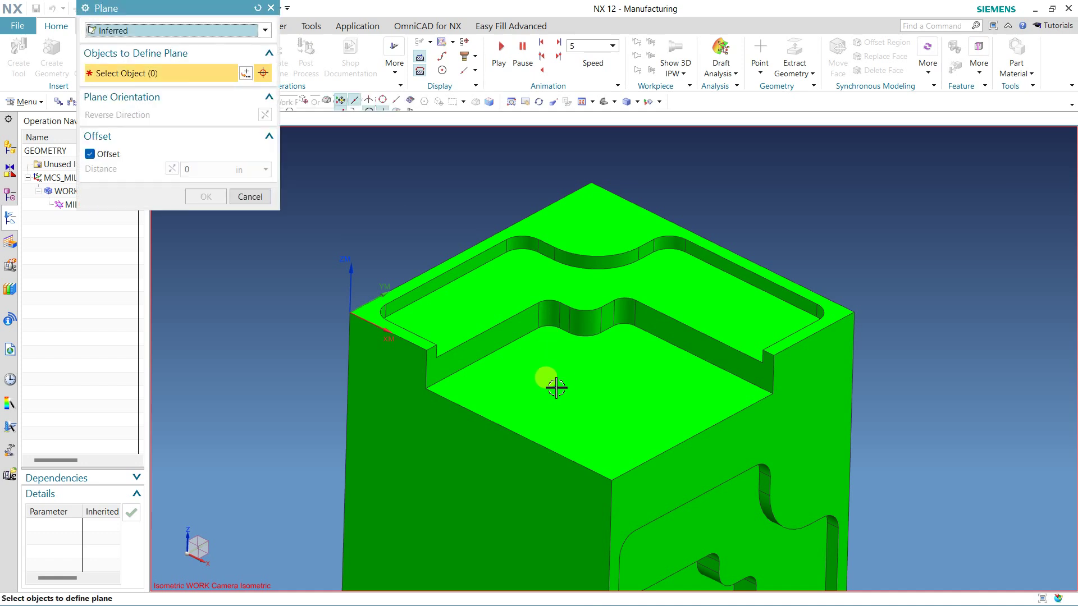
pyautogui.click(551, 382)
pyautogui.click(206, 182)
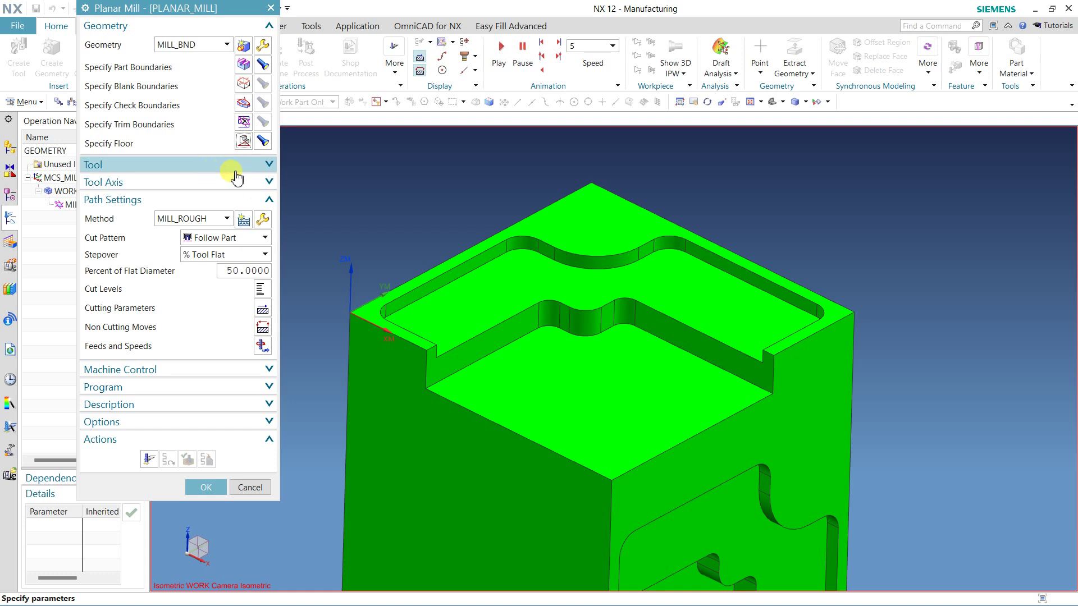
# Set the cut pattern to Zig Zag with a specified cut angle of 0 from XC.
pyautogui.click(209, 235)
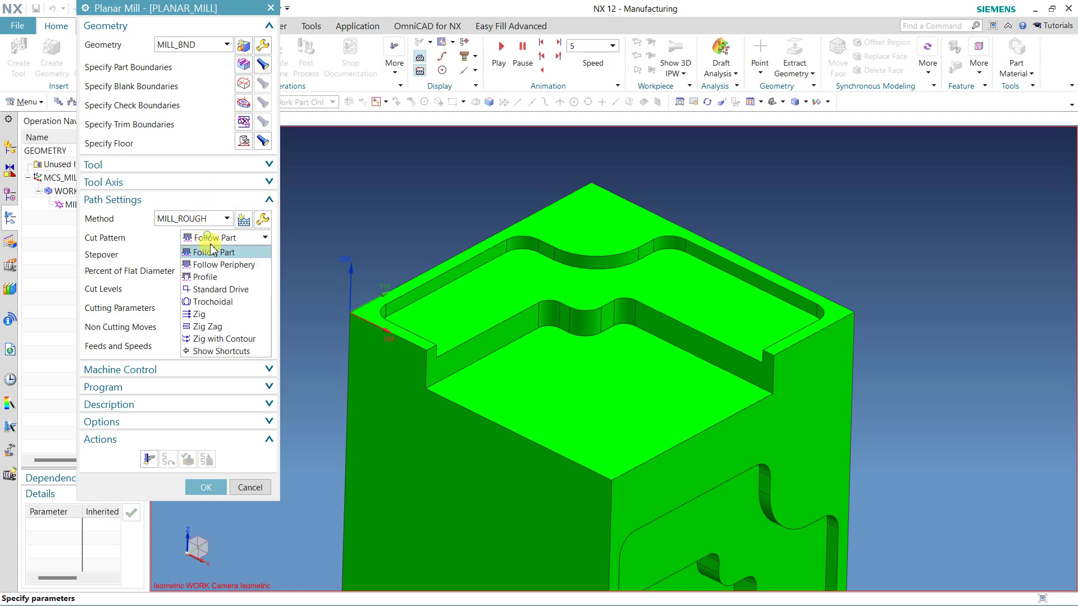
pyautogui.click(220, 321)
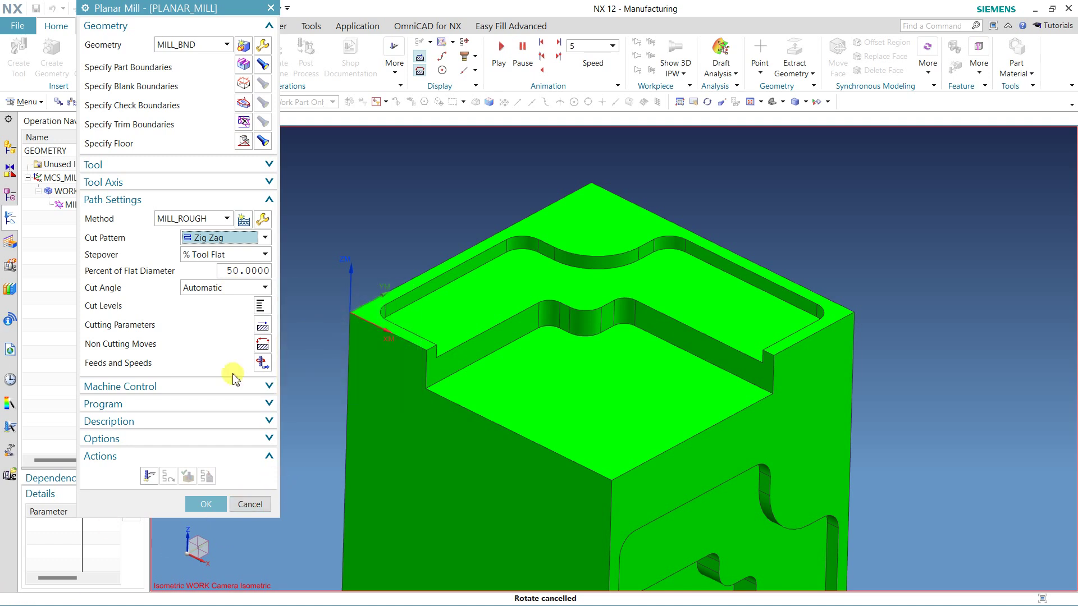
pyautogui.click(202, 289)
pyautogui.click(191, 311)
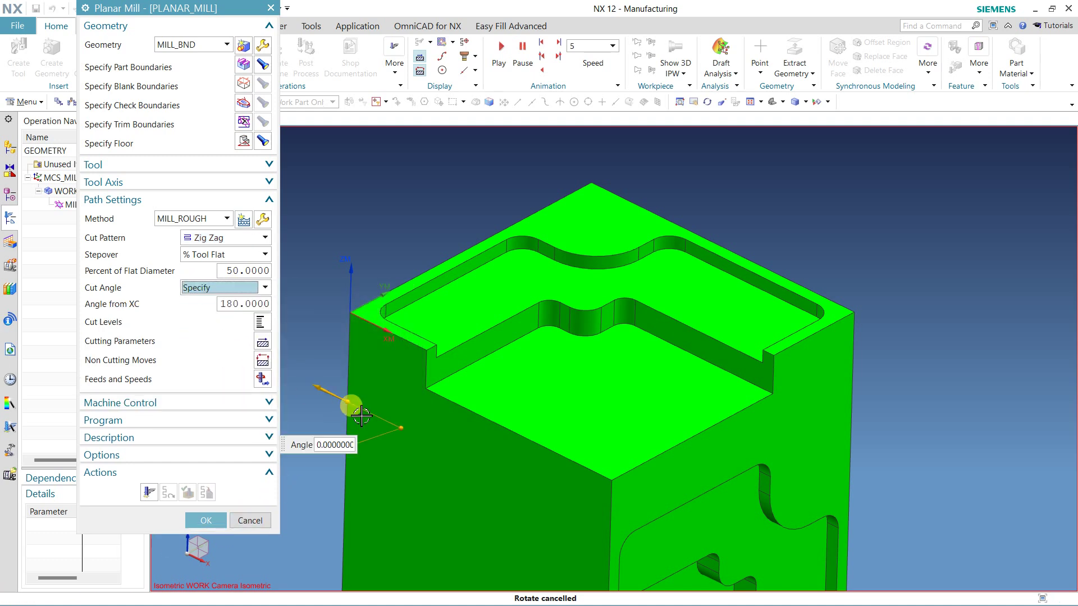
pyautogui.click(248, 306)
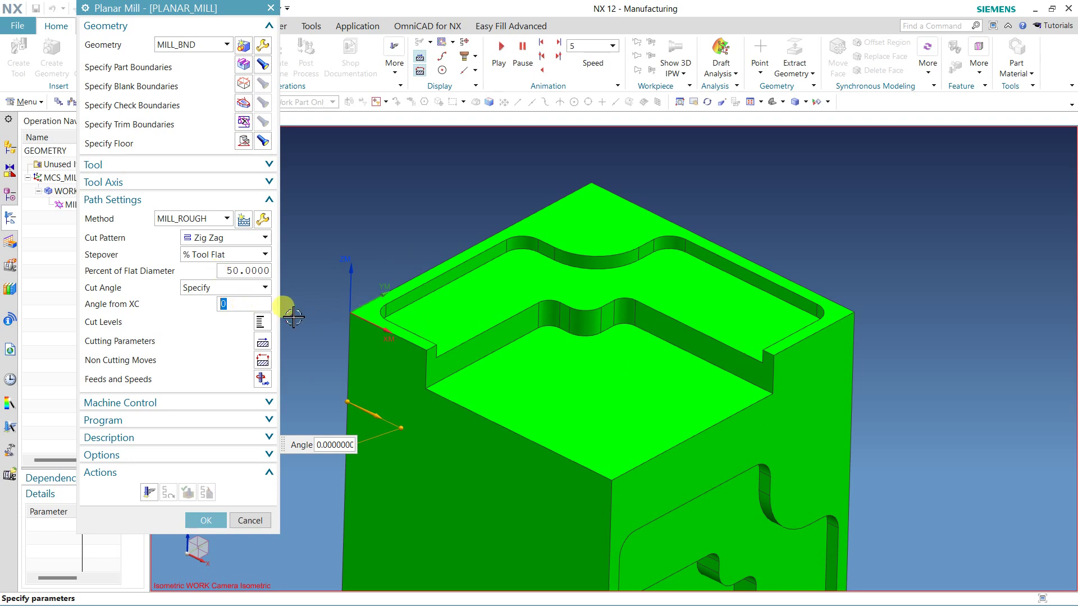
# Set the planar mill cut levels to Constant type with a common depth per cut of 0.01.
pyautogui.click(262, 322)
pyautogui.click(233, 85)
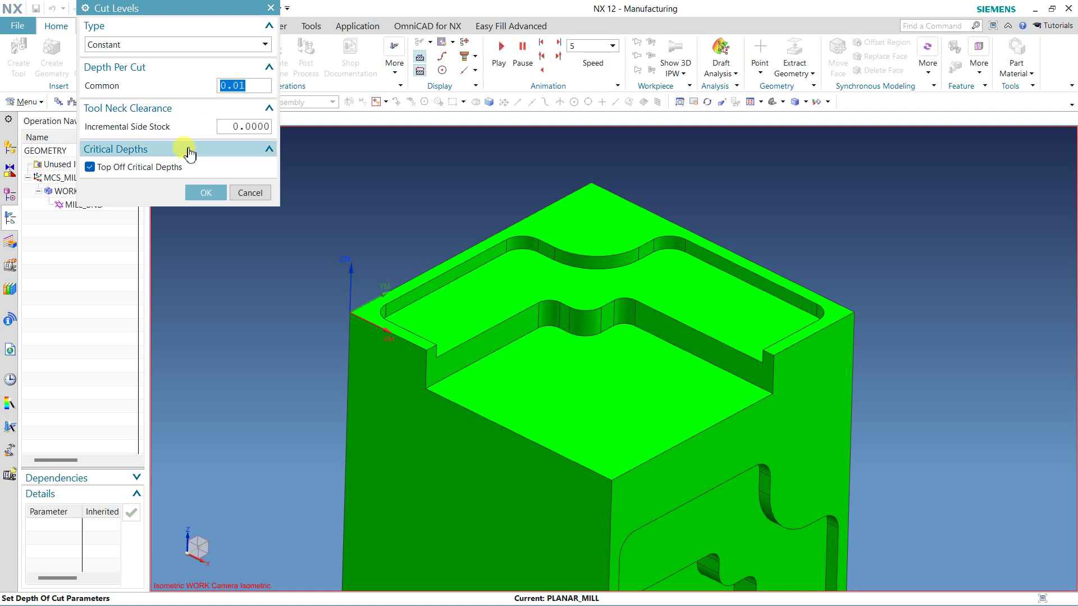
pyautogui.click(206, 192)
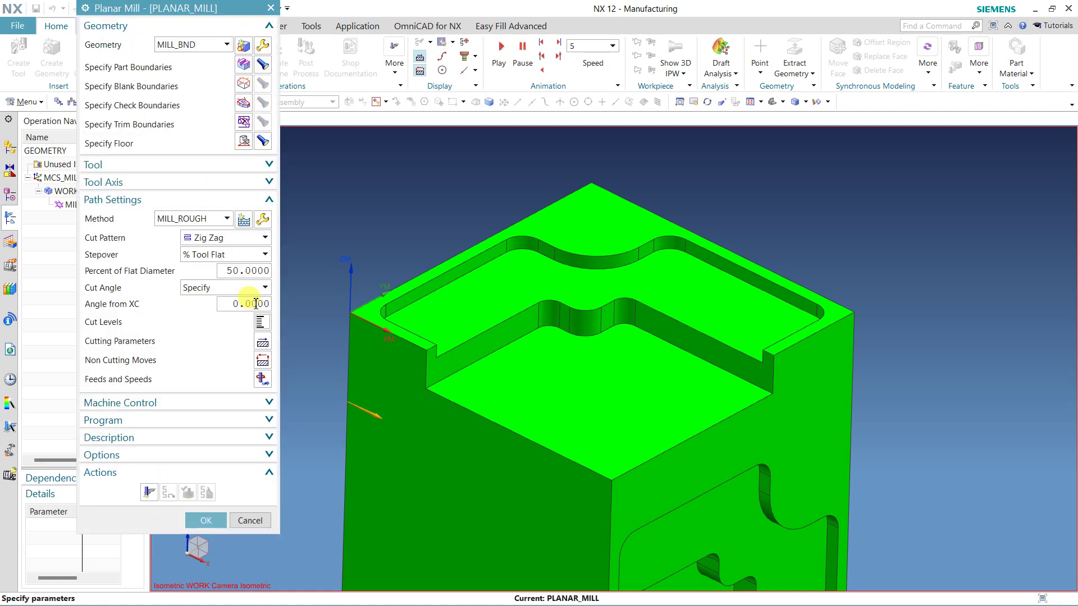
pyautogui.click(261, 323)
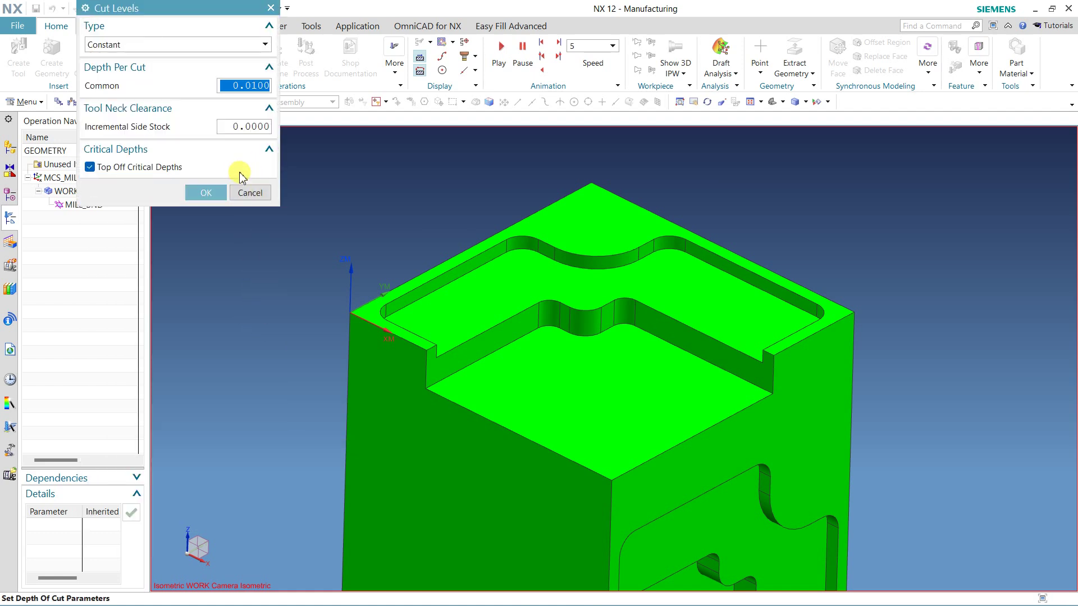
pyautogui.click(250, 193)
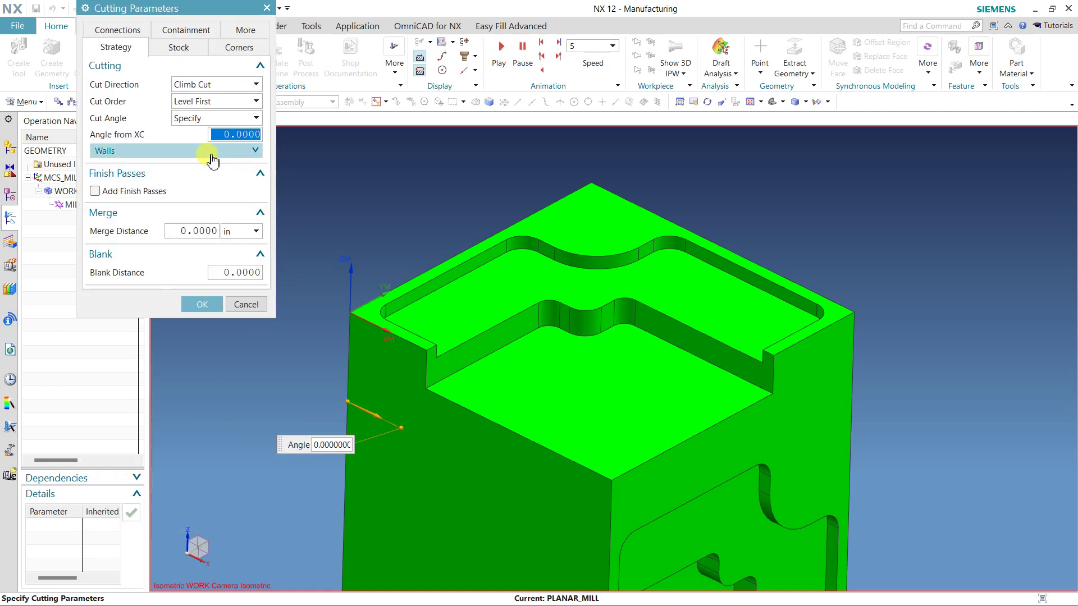
# Set the final floor stock to 0.03 in the cutting parameters, check the corner, containment and connection settings, and accept.
pyautogui.click(178, 47)
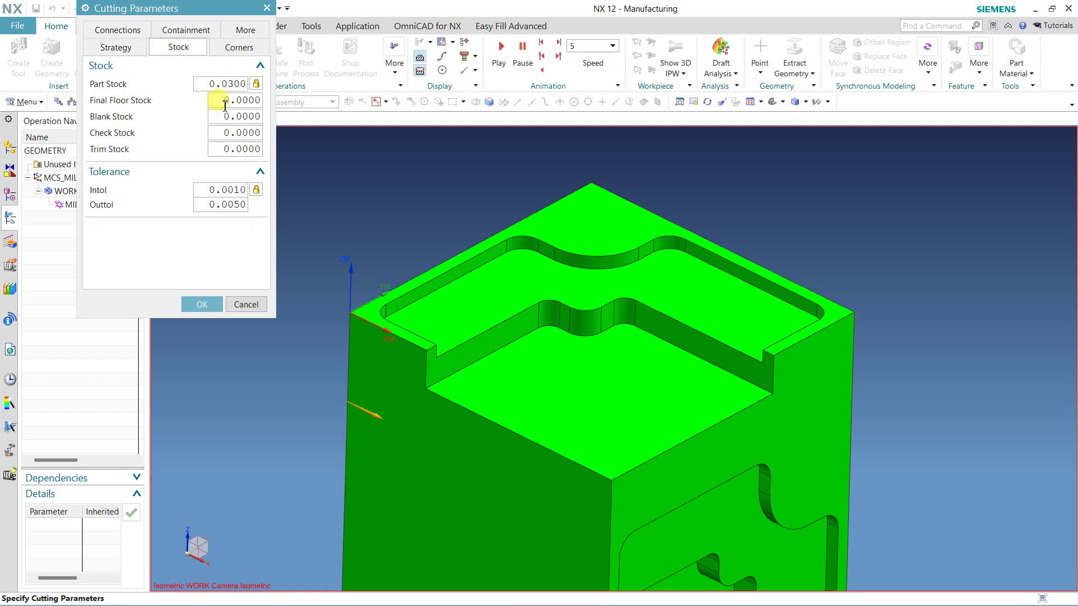
pyautogui.click(244, 101)
pyautogui.press('BackSpace')
pyautogui.write('3')
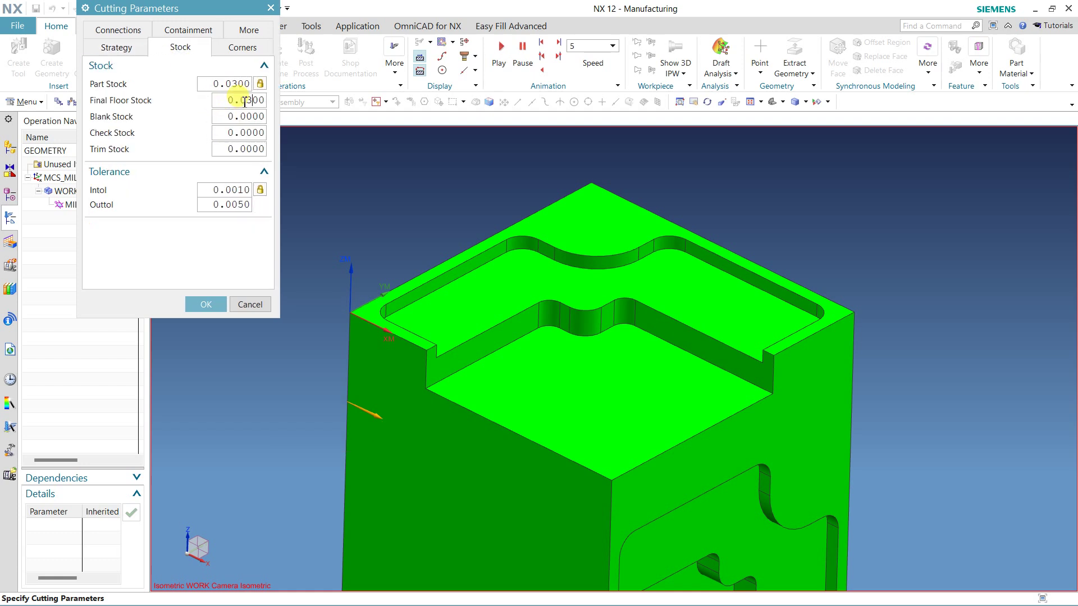
pyautogui.click(241, 46)
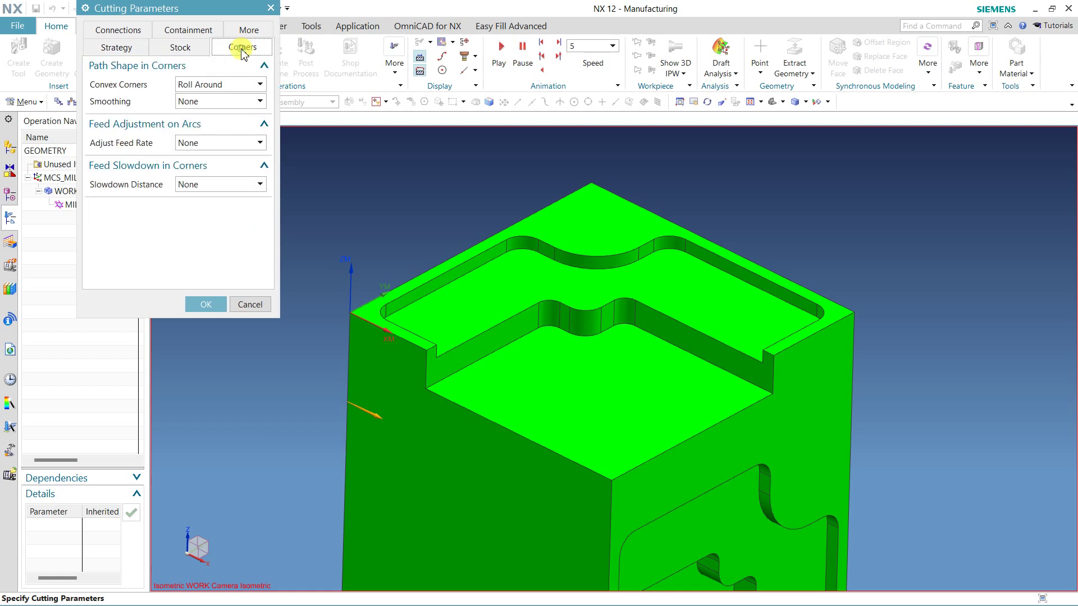
pyautogui.click(186, 30)
pyautogui.click(130, 48)
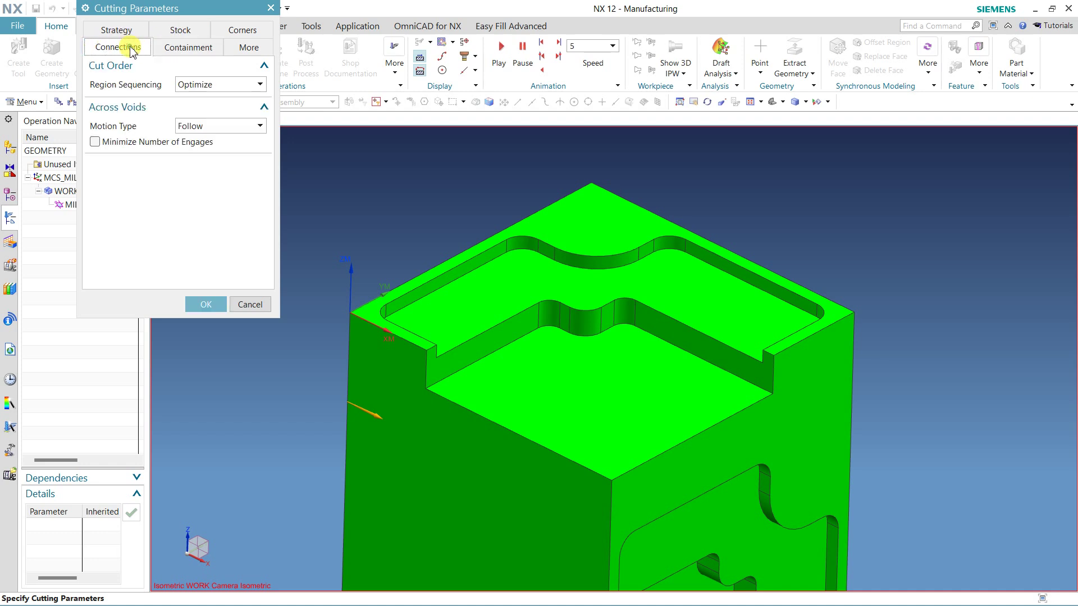
pyautogui.click(193, 307)
# Set the closed-area engage type to Ramp on Shape in the non cutting moves.
pyautogui.click(265, 362)
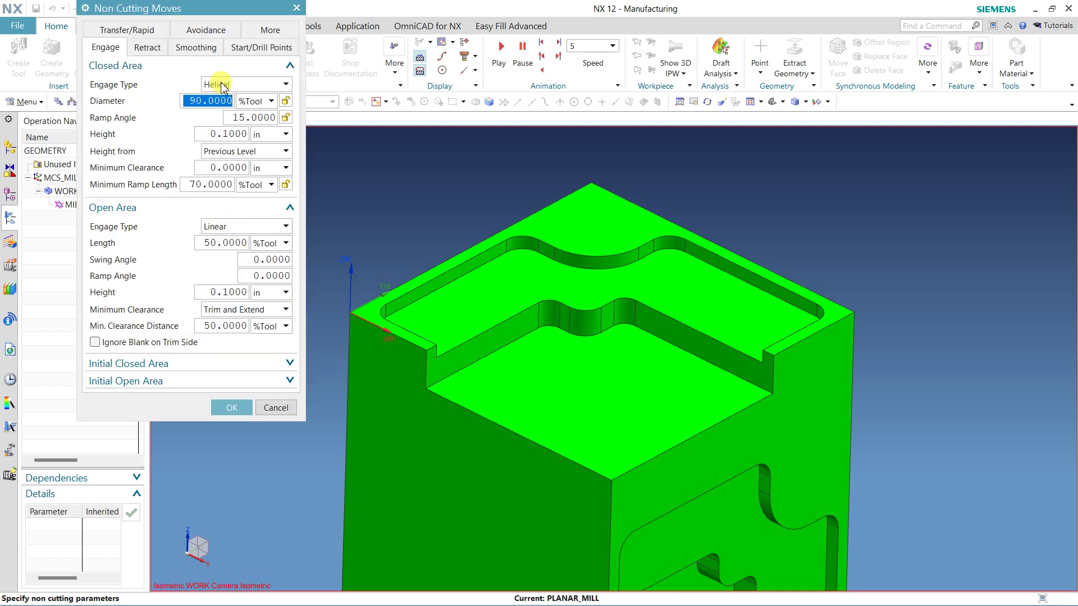
pyautogui.click(220, 85)
pyautogui.click(222, 122)
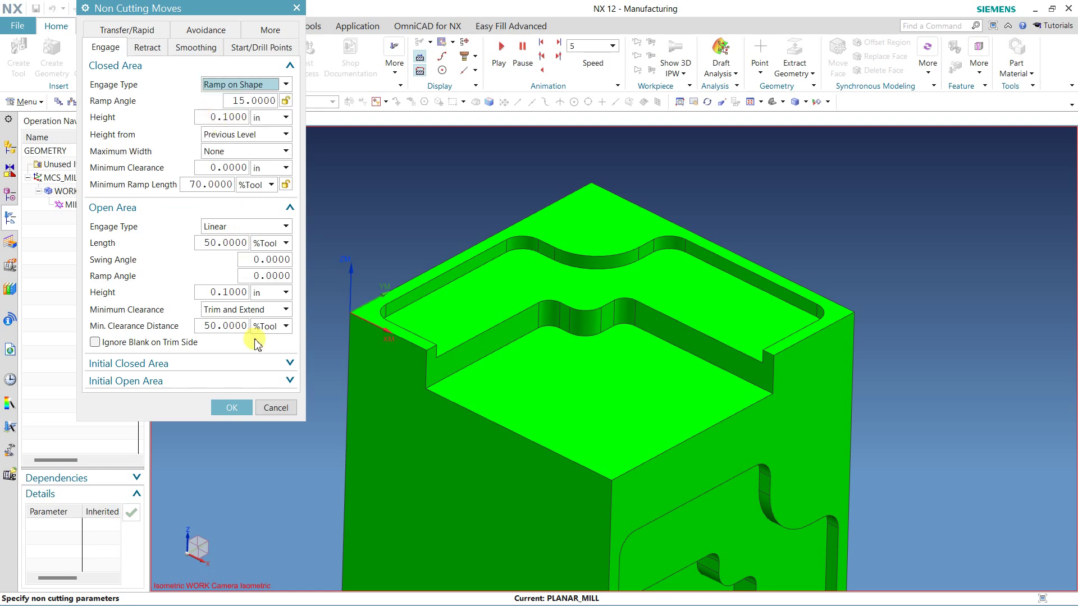
pyautogui.click(232, 408)
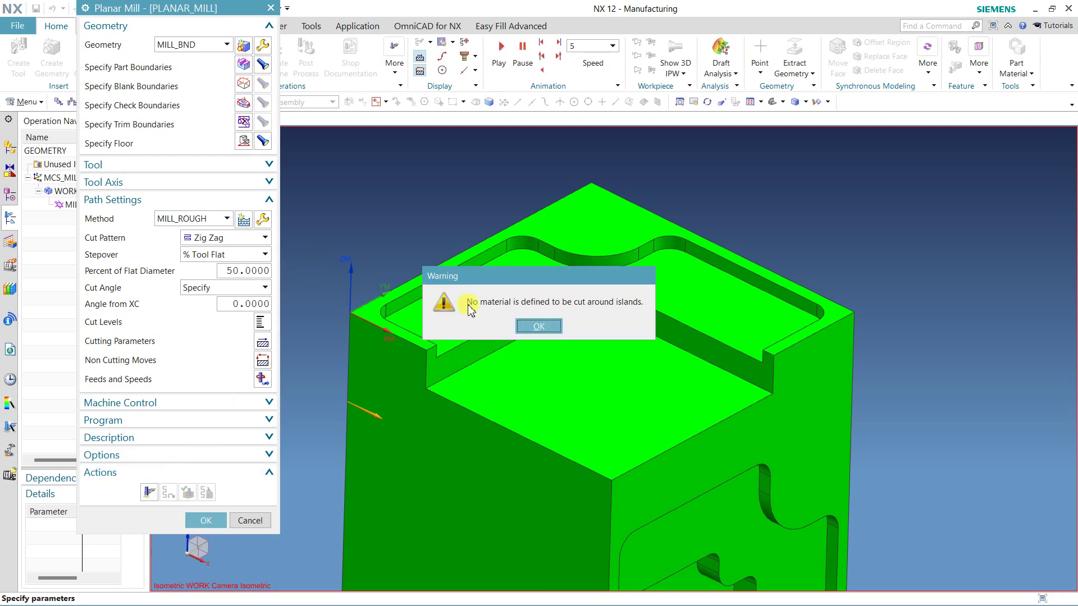
# Try to generate the planar mill tool path with the current boundaries.
pyautogui.click(537, 328)
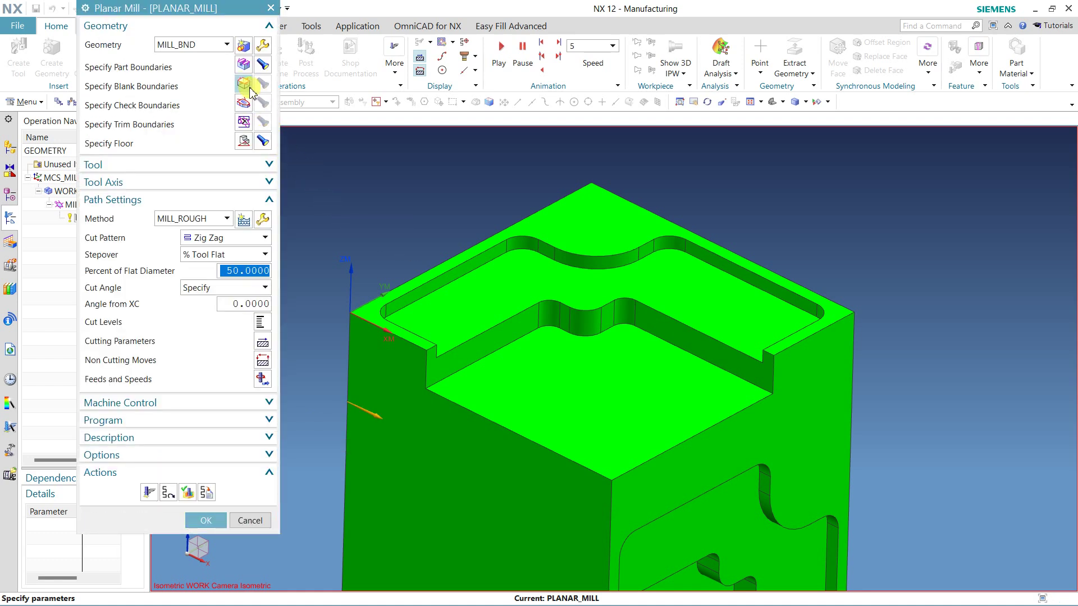
pyautogui.middleClick(326, 150)
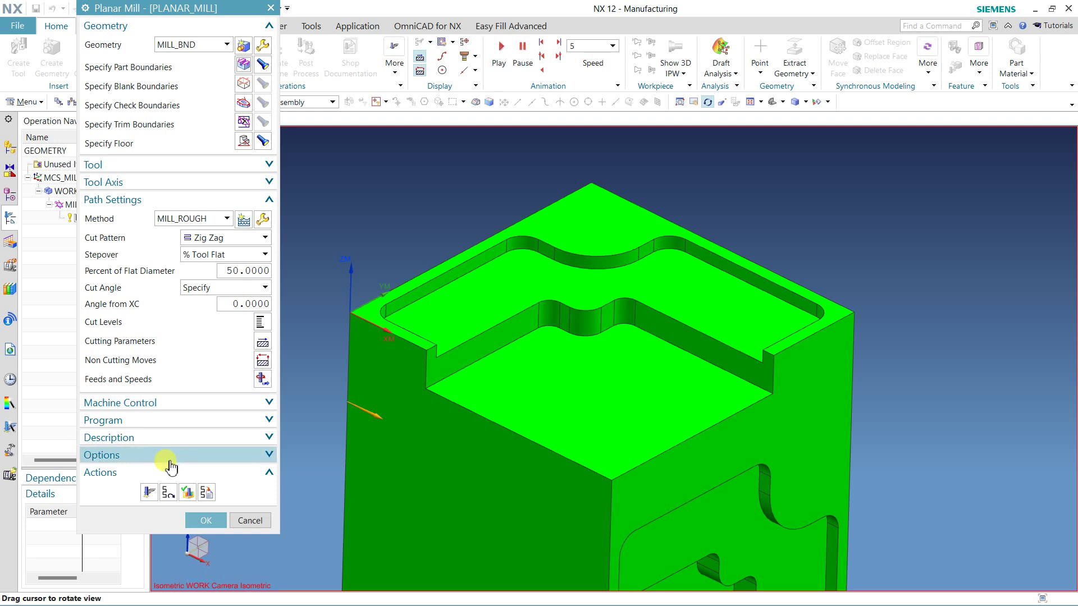
pyautogui.click(151, 493)
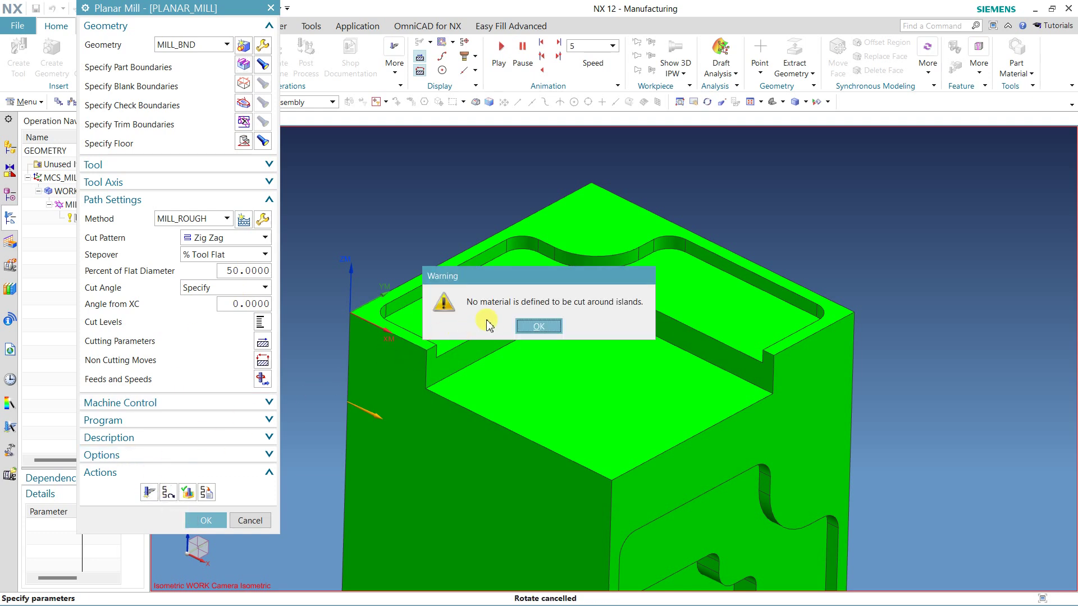
pyautogui.click(536, 329)
pyautogui.middleClick(341, 189)
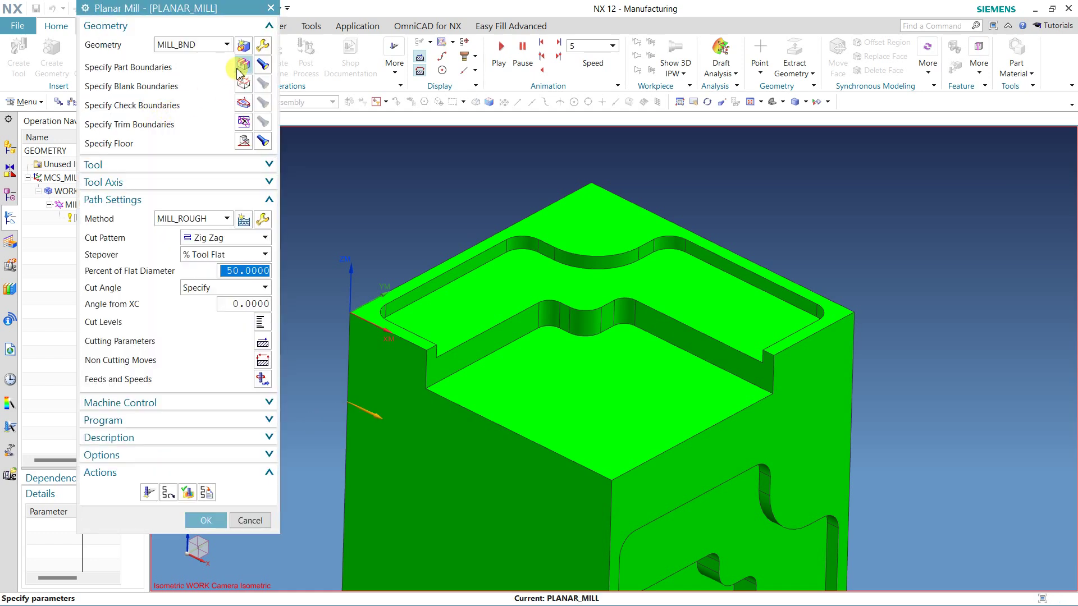
# Check the curve boundary and its custom boundary data in the operation's part boundaries, and accept the planar mill operation.
pyautogui.click(242, 69)
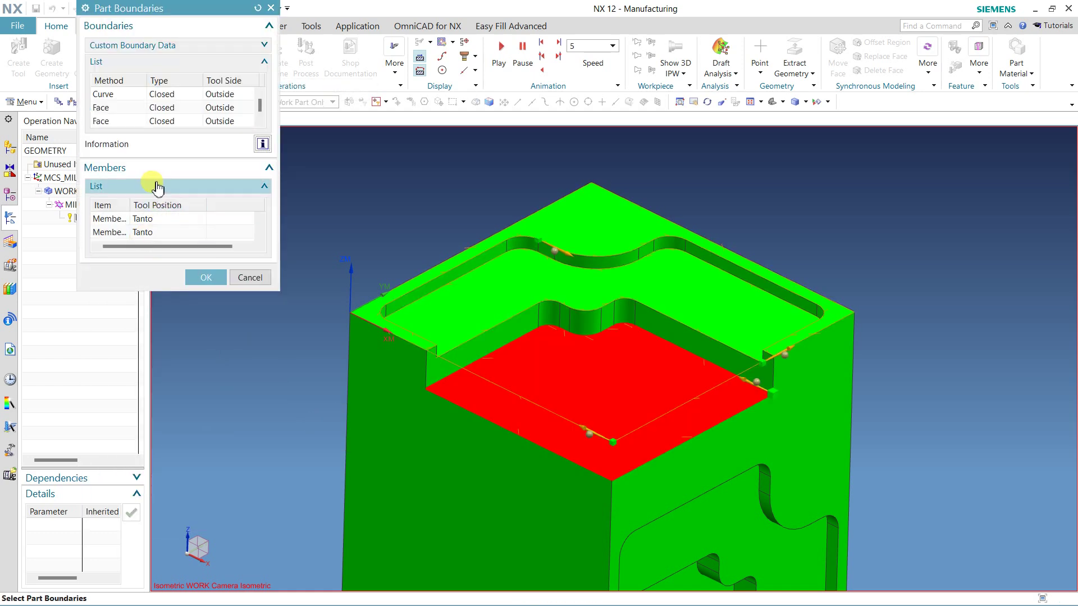
pyautogui.click(114, 96)
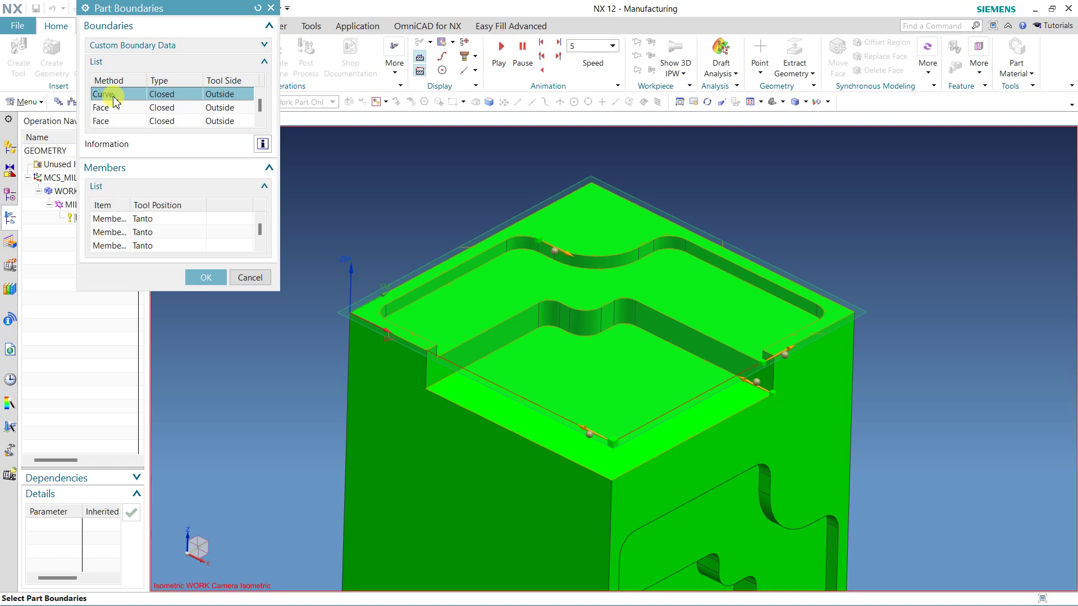
pyautogui.click(259, 46)
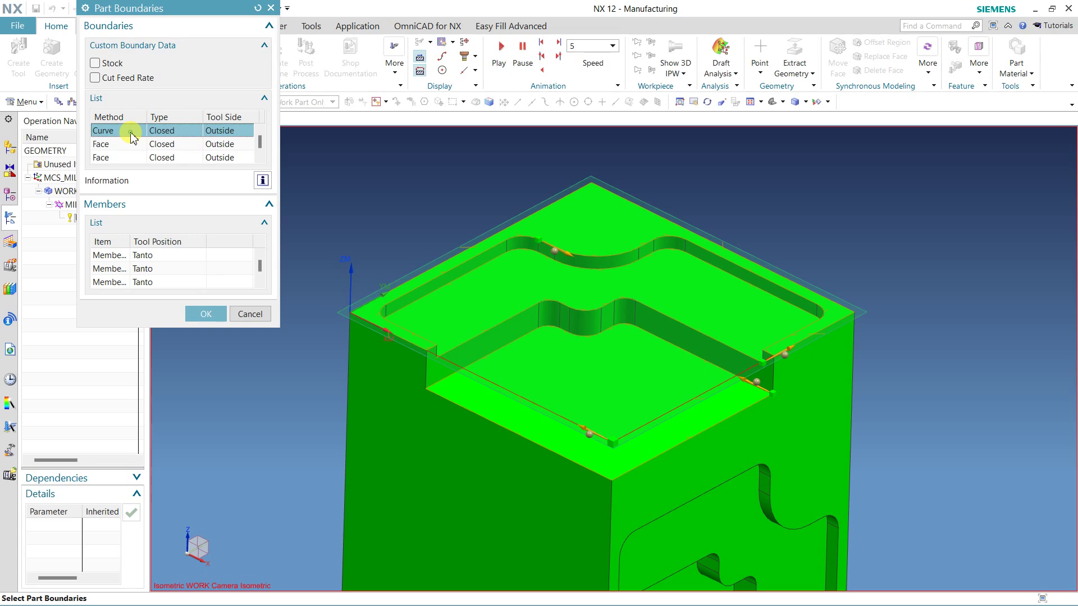
pyautogui.click(250, 314)
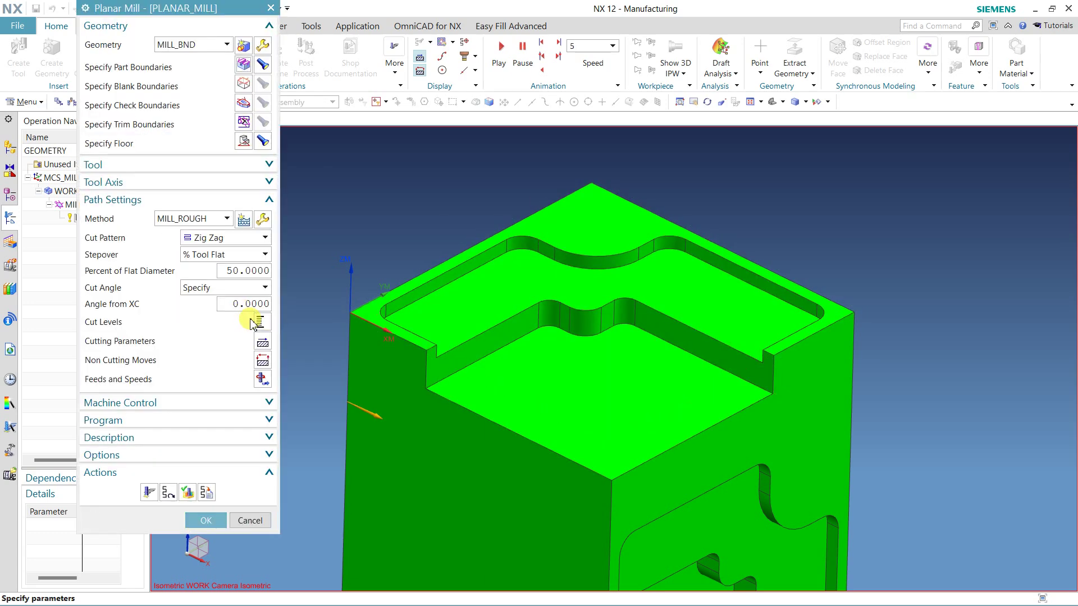
pyautogui.click(210, 515)
# Edit the MILL_BND part boundaries so that the curve boundary's tool side is Inside.
pyautogui.click(93, 220)
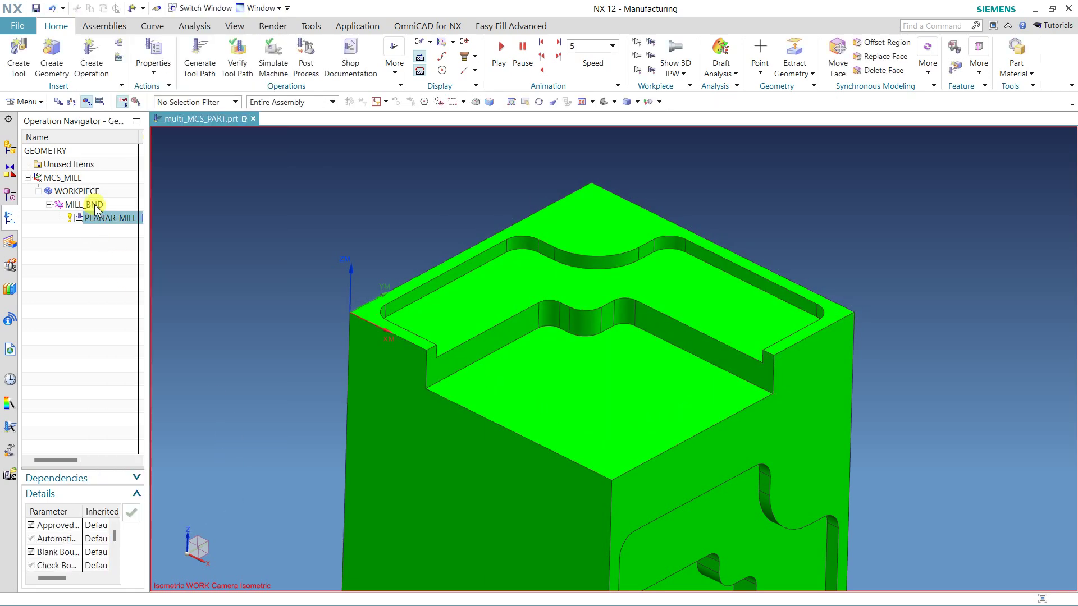
pyautogui.doubleClick(84, 204)
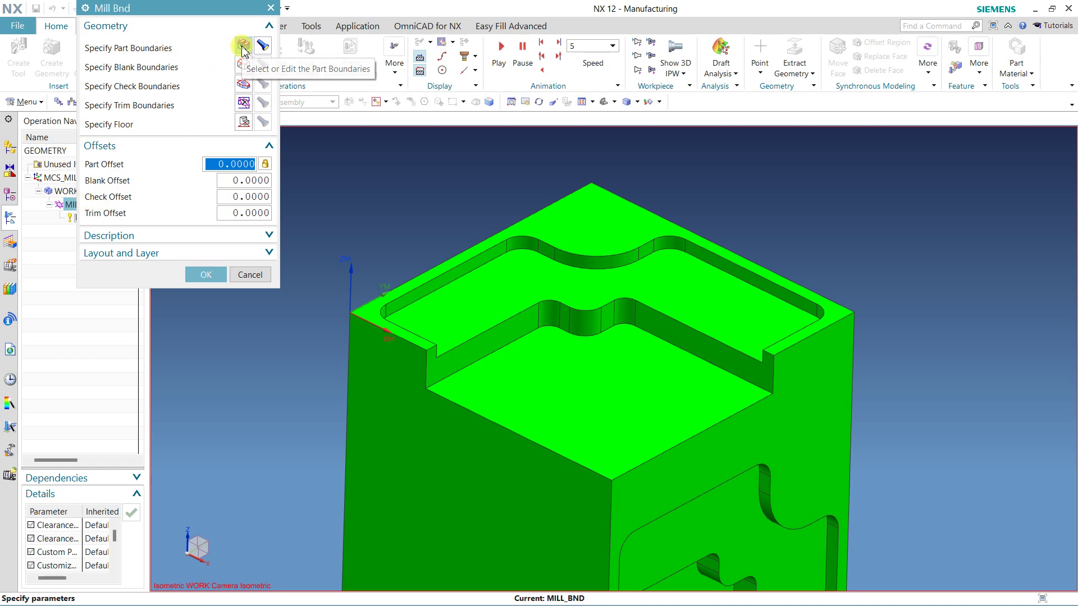
pyautogui.click(244, 47)
pyautogui.click(121, 167)
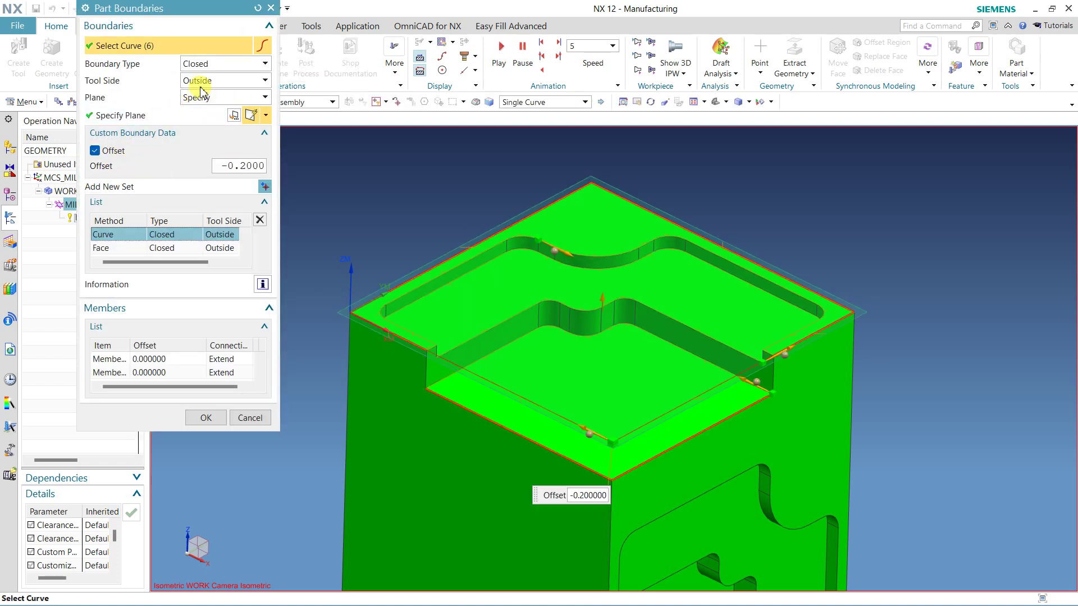
pyautogui.click(204, 84)
pyautogui.click(199, 96)
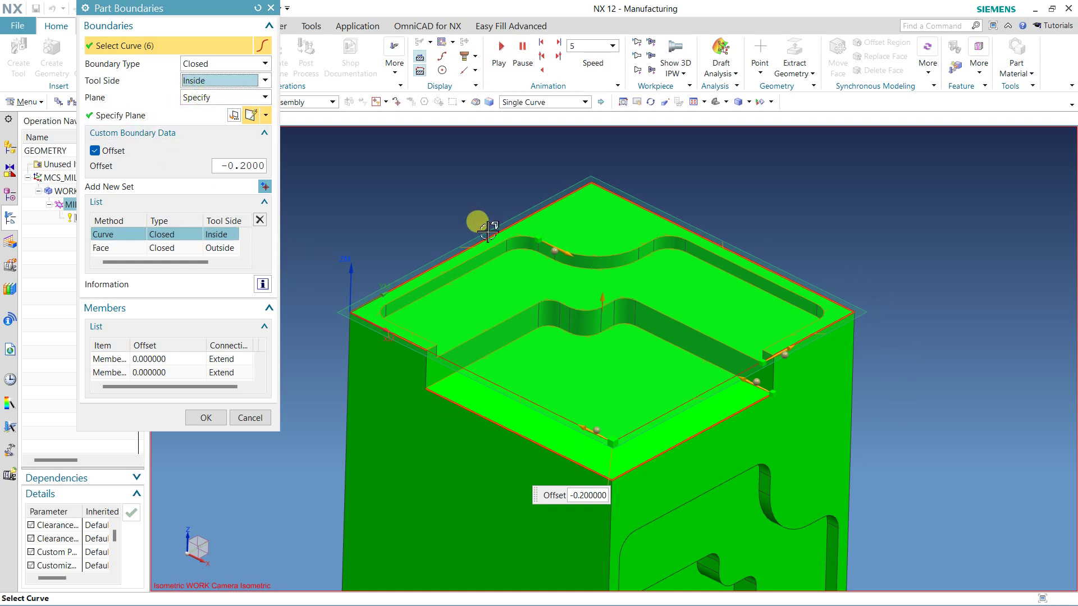
pyautogui.click(211, 422)
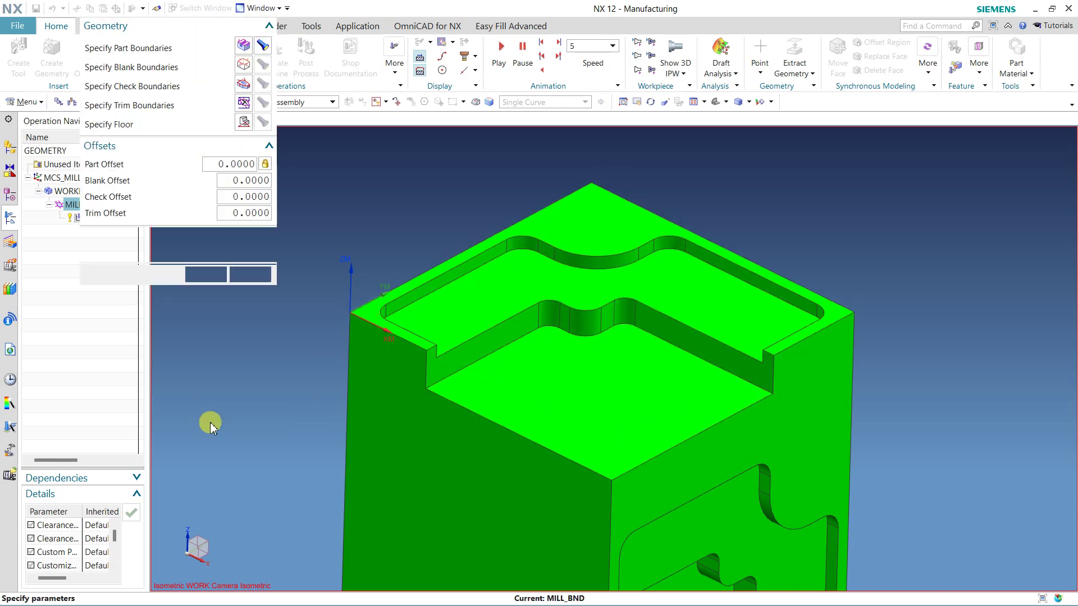
pyautogui.click(216, 277)
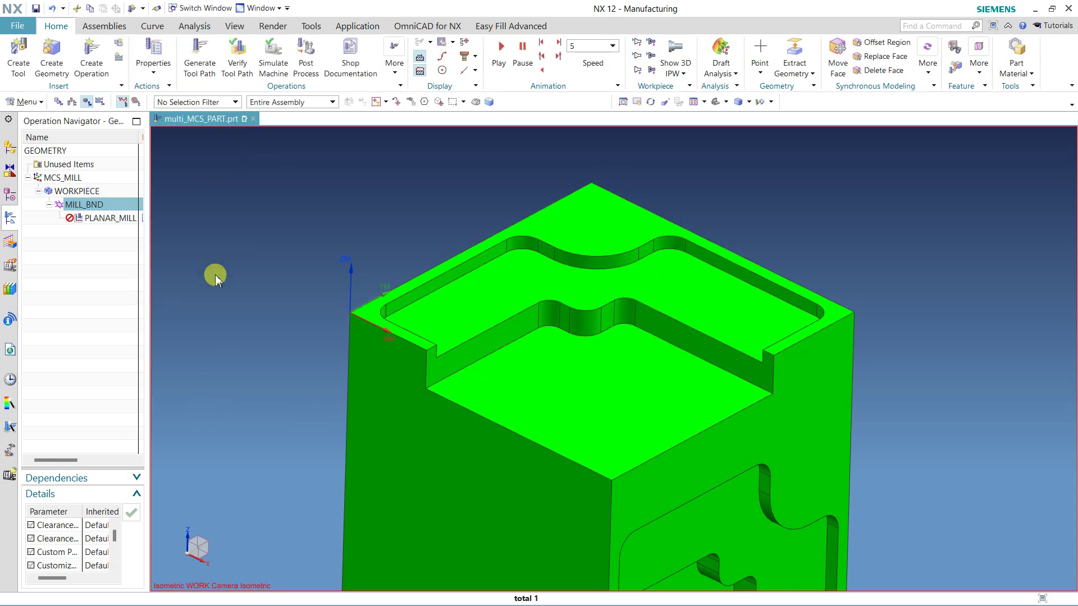
# Generate the PLANAR_MILL tool path, play its 3D Dynamic material removal simulation, and accept the operation.
pyautogui.doubleClick(107, 220)
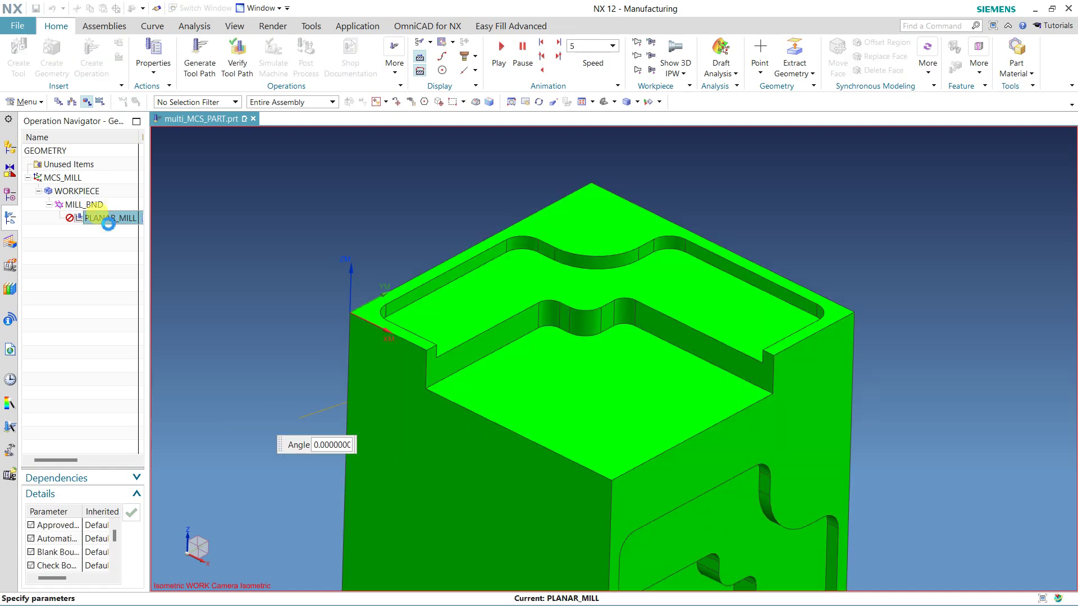
pyautogui.click(148, 493)
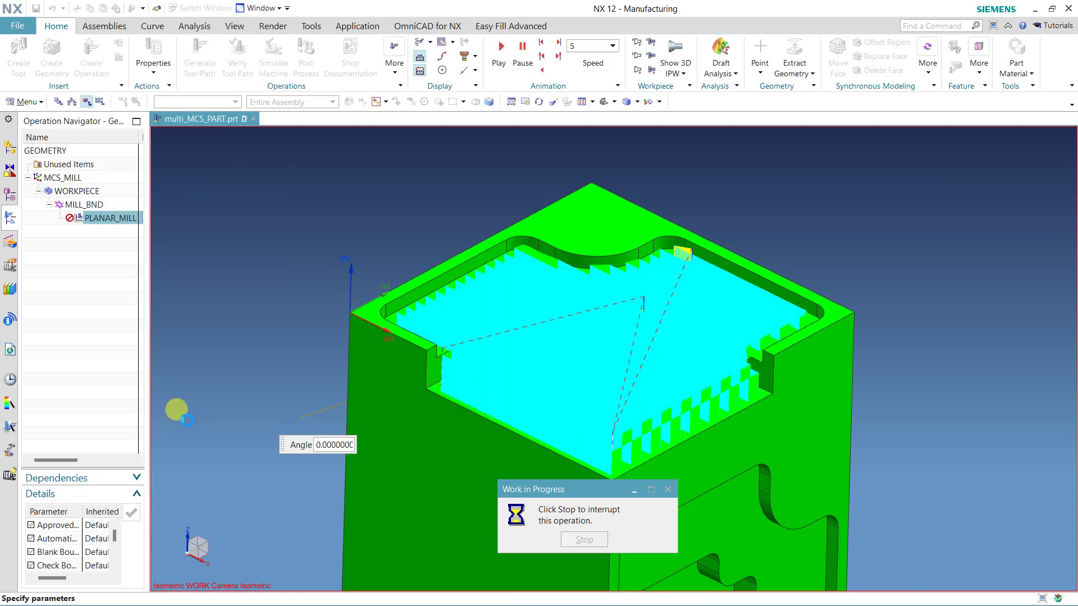
pyautogui.click(187, 493)
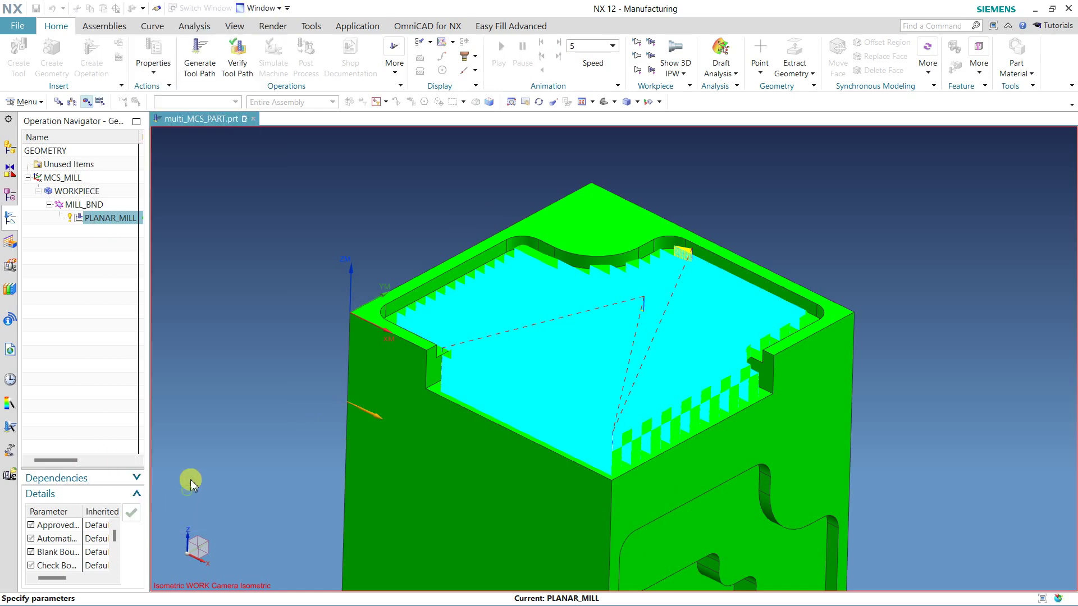
pyautogui.click(178, 527)
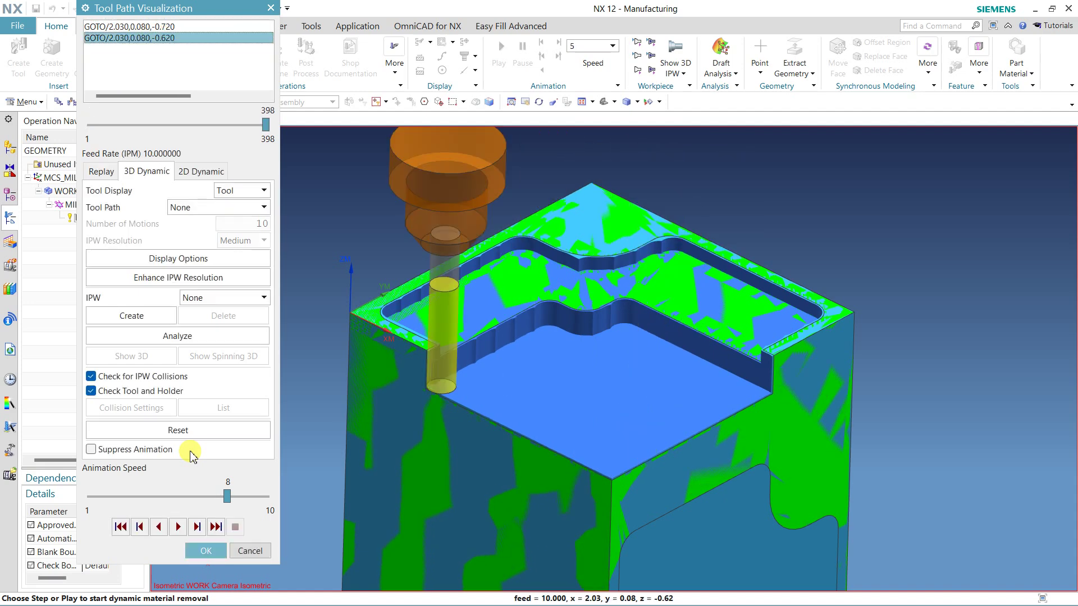
pyautogui.click(205, 551)
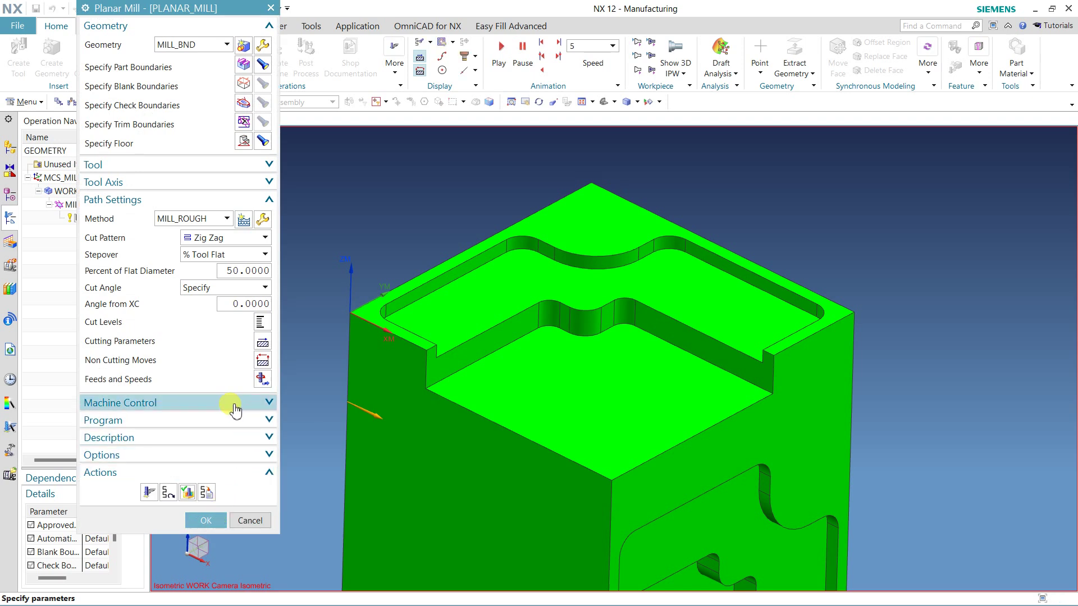
pyautogui.click(203, 519)
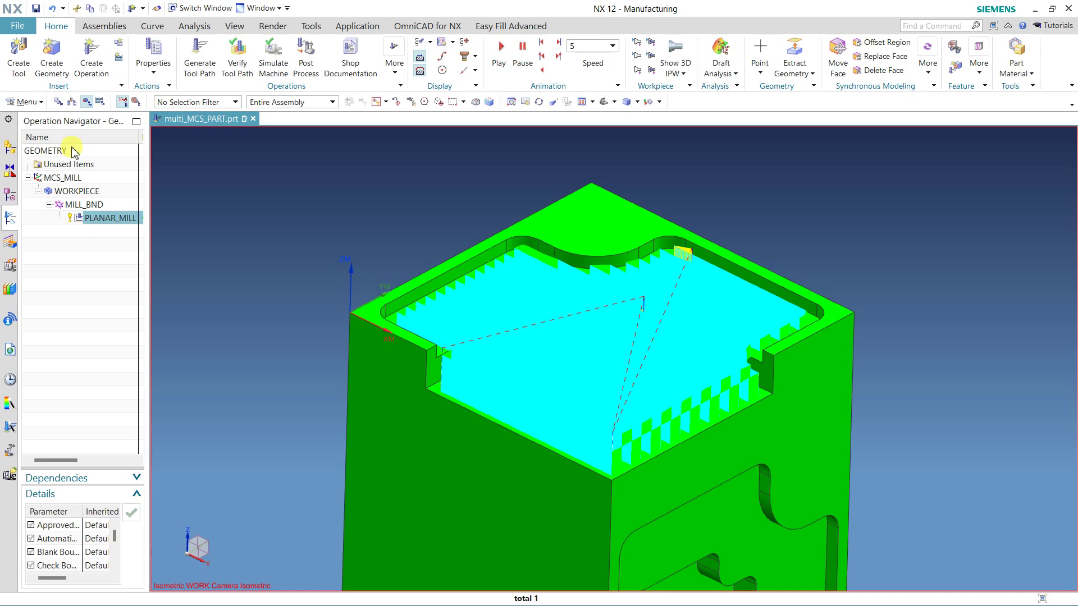
# Create another planar mill operation, PLANAR_MILL_1, with the MILL tool, MILL_BND geometry and the MILL_FINISH method.
pyautogui.click(90, 56)
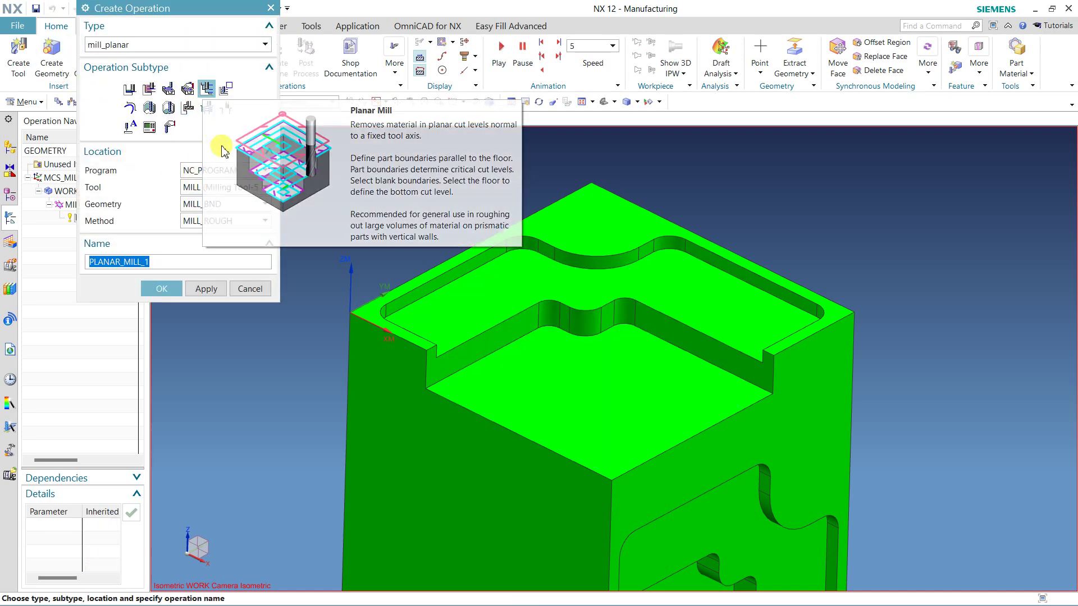
pyautogui.click(200, 219)
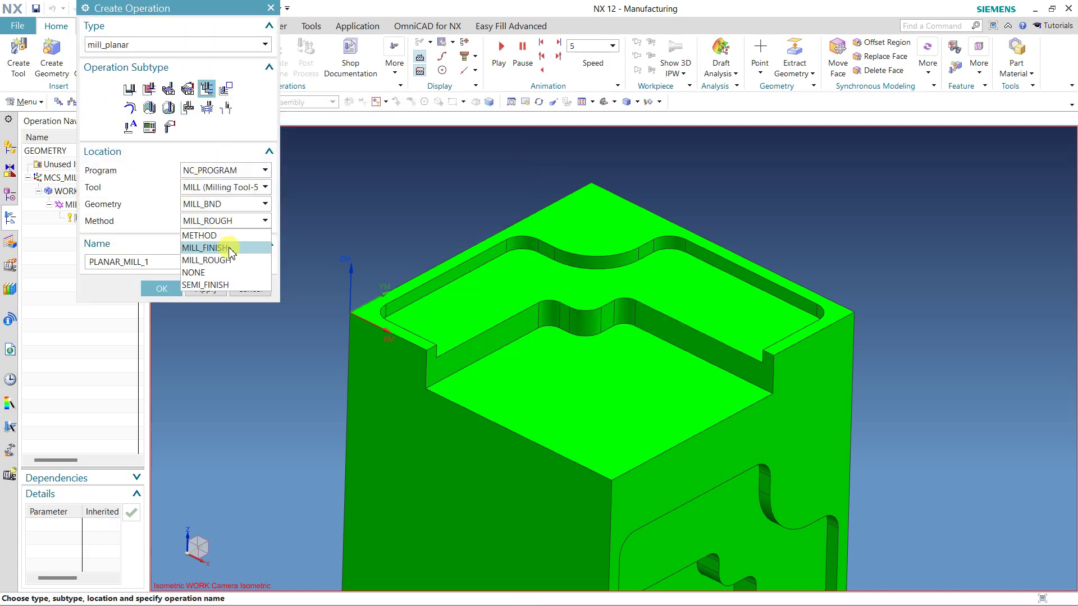
pyautogui.click(205, 239)
pyautogui.click(161, 289)
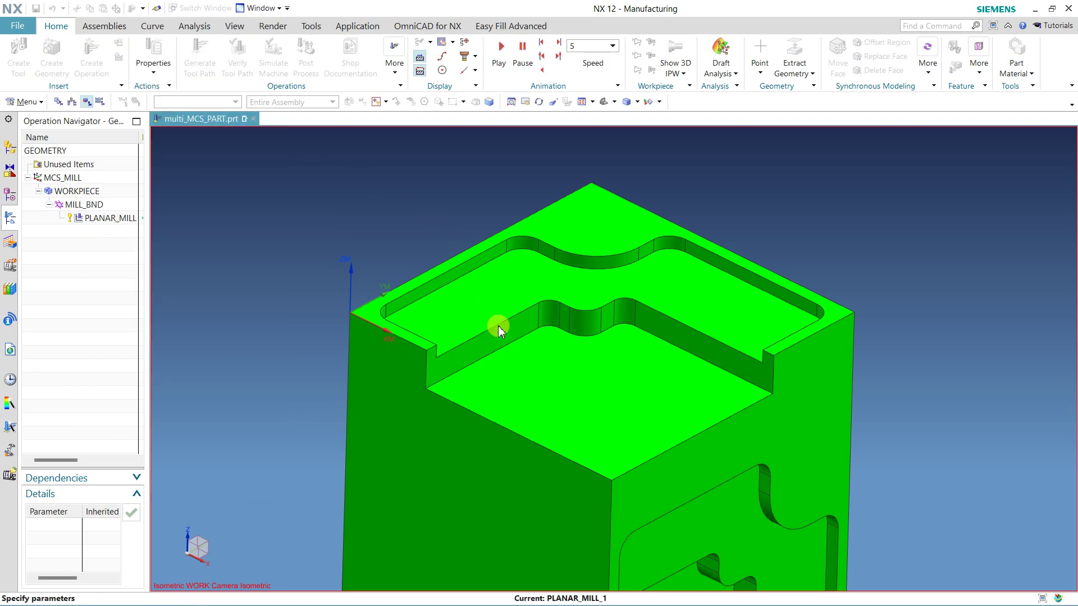
# Specify the lower step face as the operation's floor and set the cut levels type to Floor then Critical Depths.
pyautogui.click(514, 380)
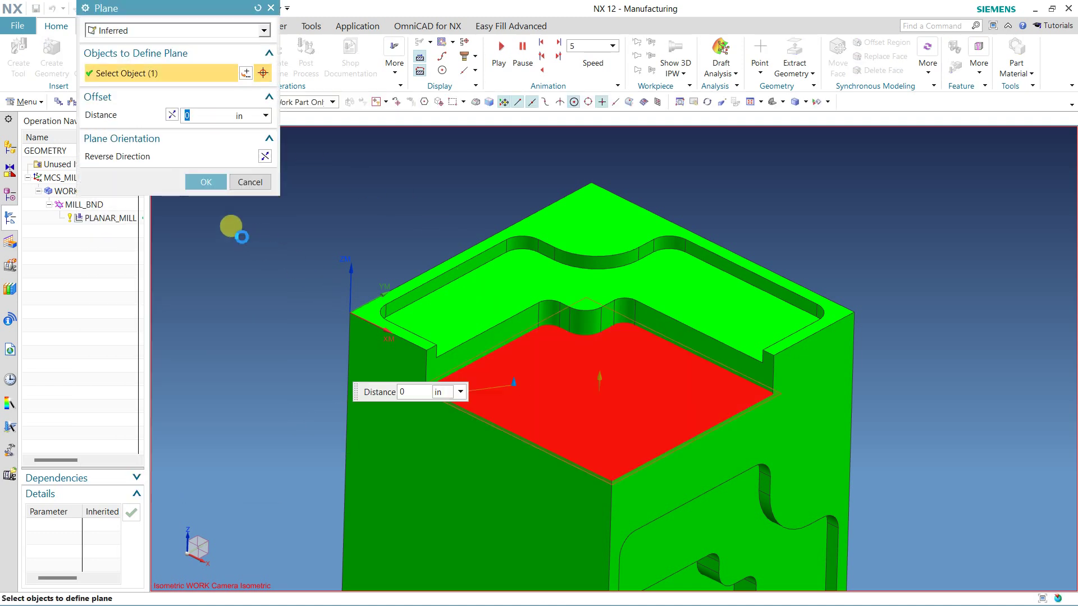
pyautogui.click(206, 183)
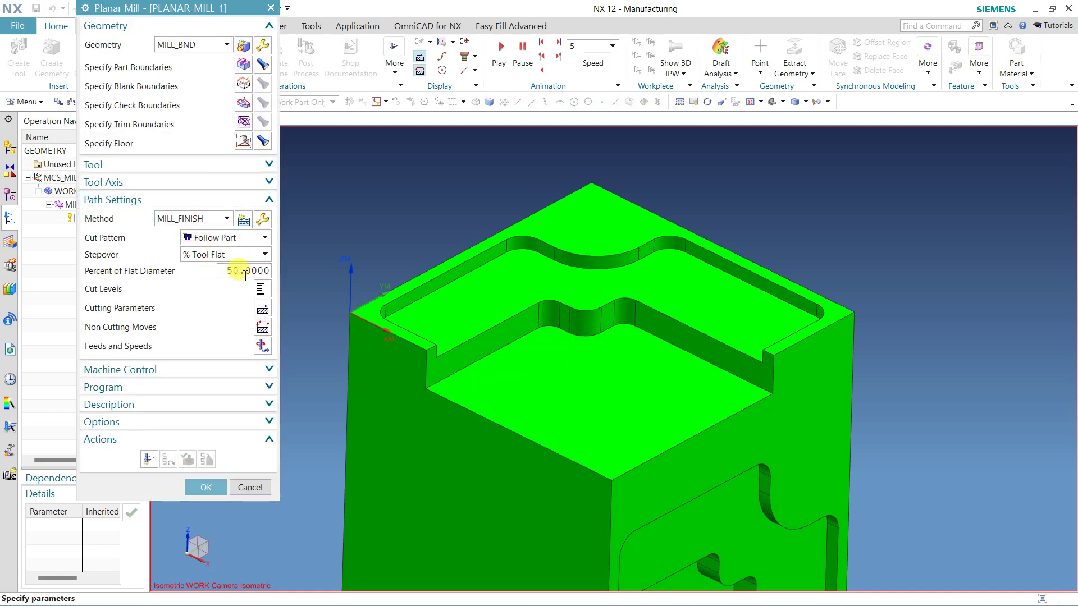
pyautogui.click(261, 289)
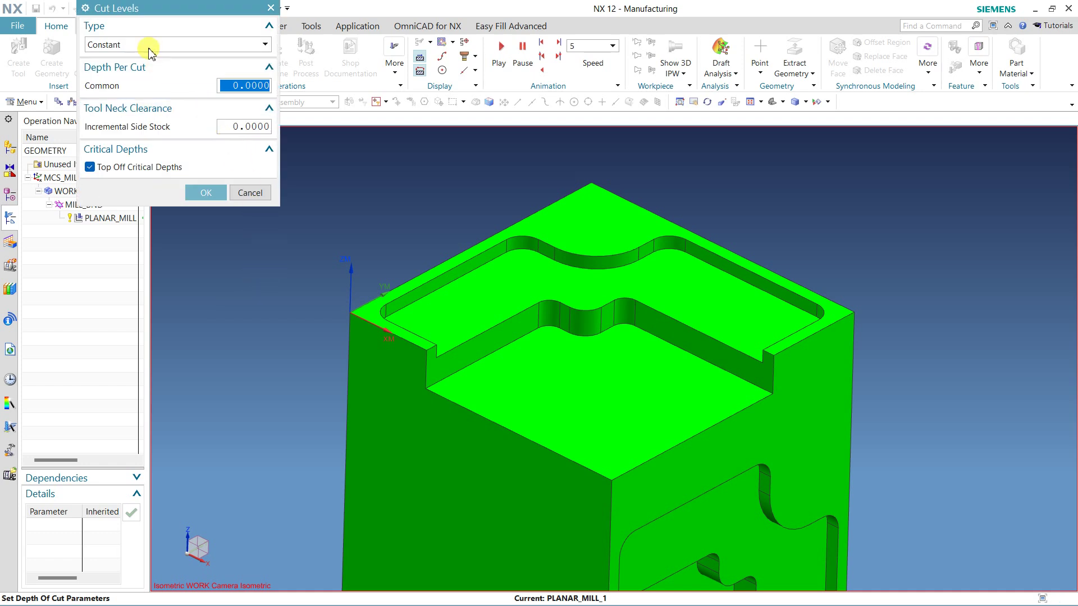
pyautogui.click(149, 47)
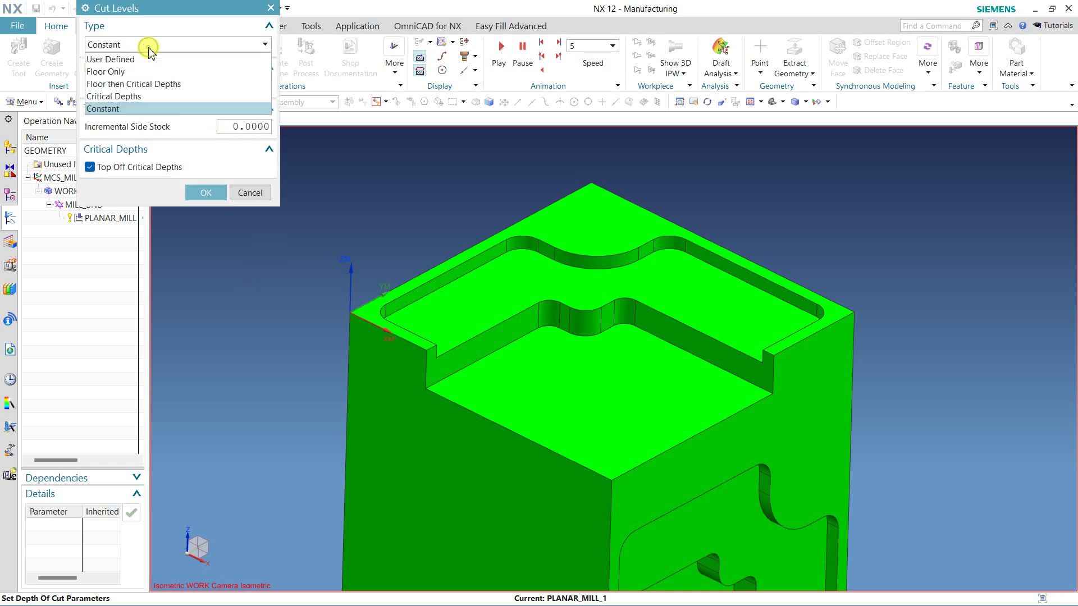
pyautogui.click(148, 84)
pyautogui.click(203, 68)
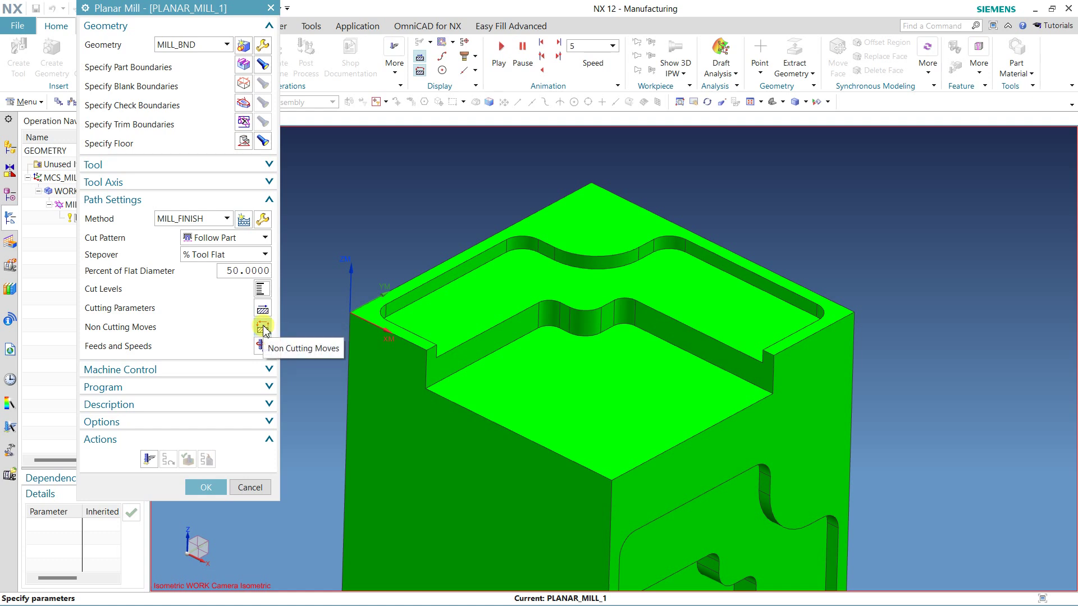
# Generate the PLANAR_MILL_1 tool path, play its 3D Dynamic material removal simulation, and accept the operation.
pyautogui.click(148, 459)
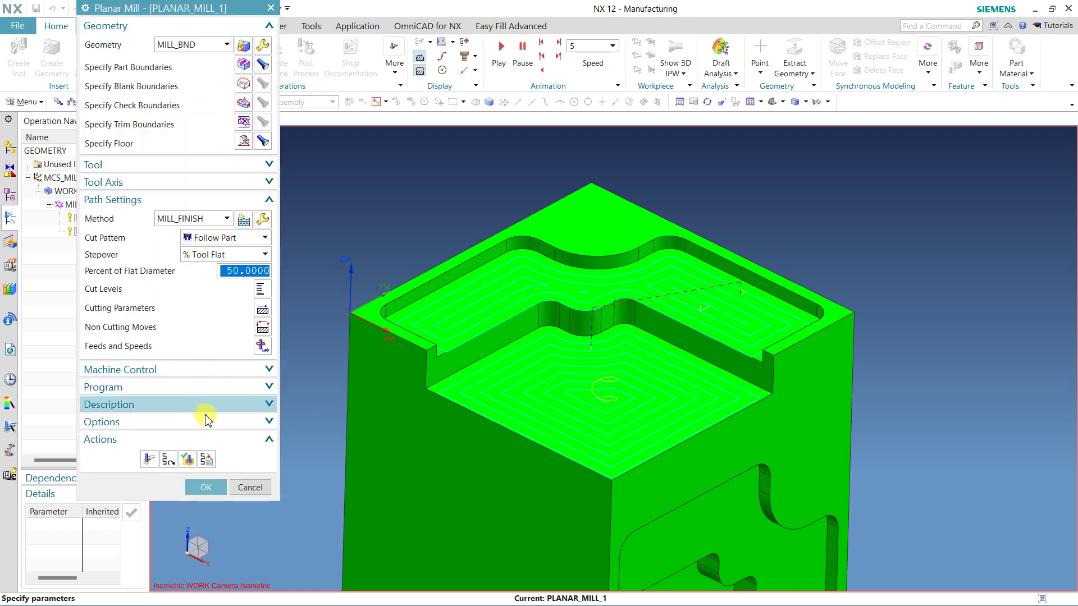
pyautogui.click(185, 458)
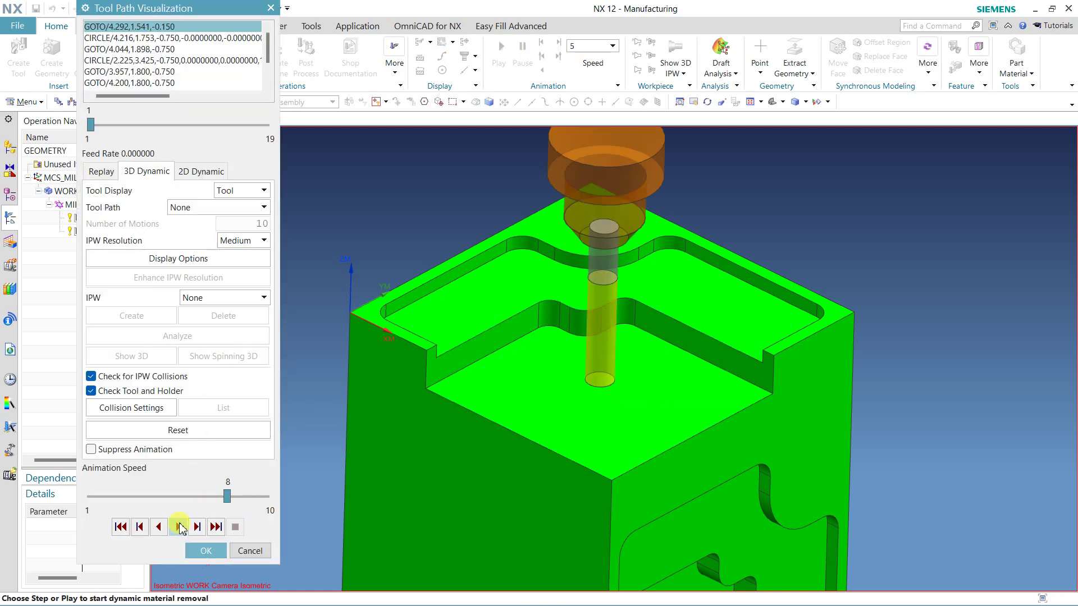
pyautogui.click(178, 528)
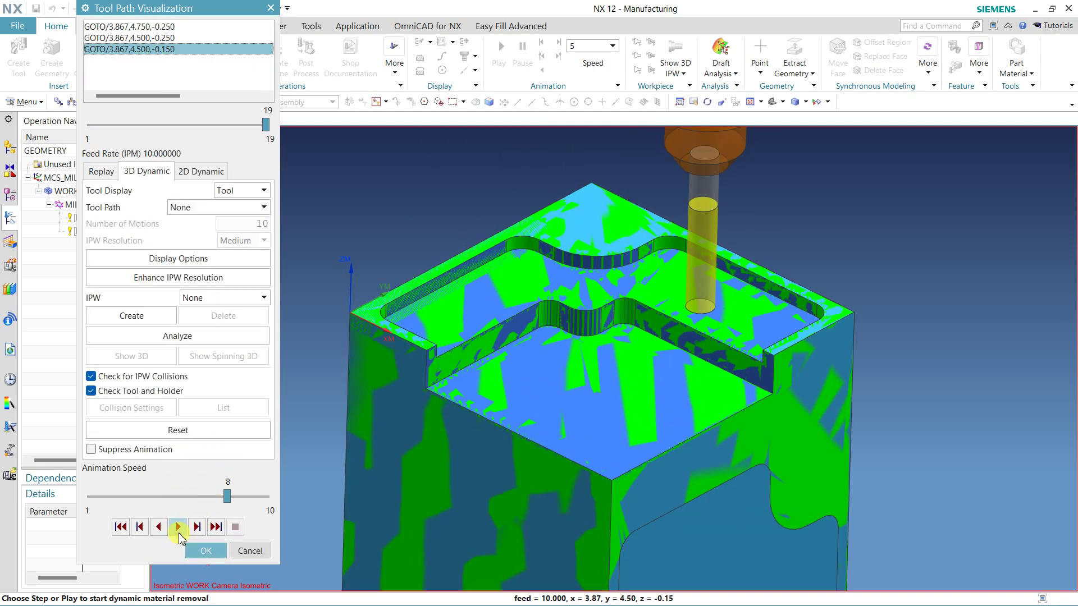
pyautogui.click(206, 550)
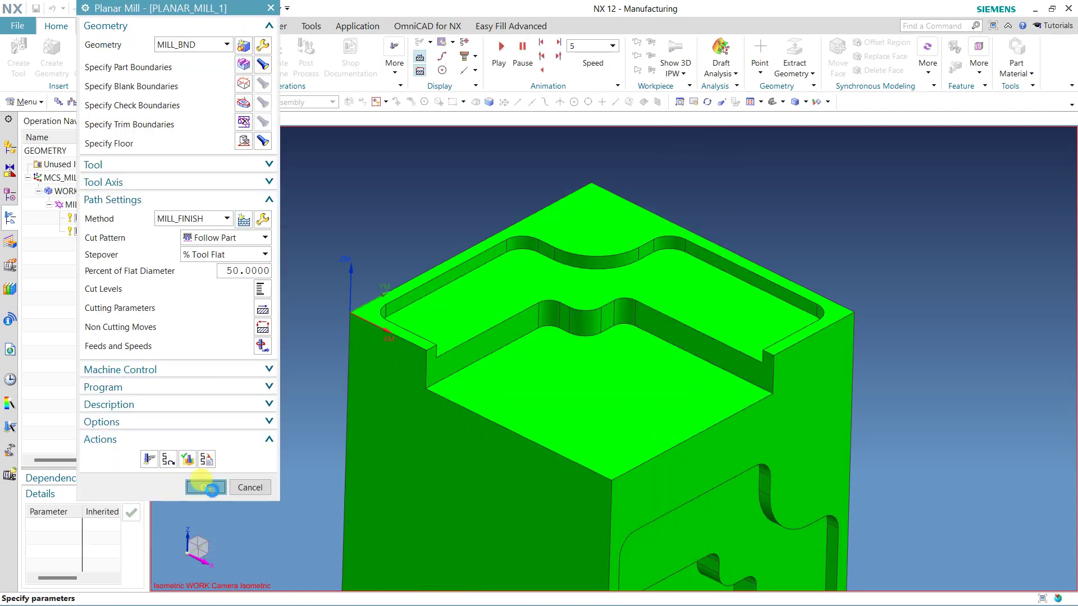
pyautogui.click(206, 486)
# Create a second machine coordinate system named MCS directly under GEOMETRY for machining another side of the block.
pyautogui.scroll(2, 244, 260)
pyautogui.moveTo(337, 246); pyautogui.dragTo(371, 247, button='middle')
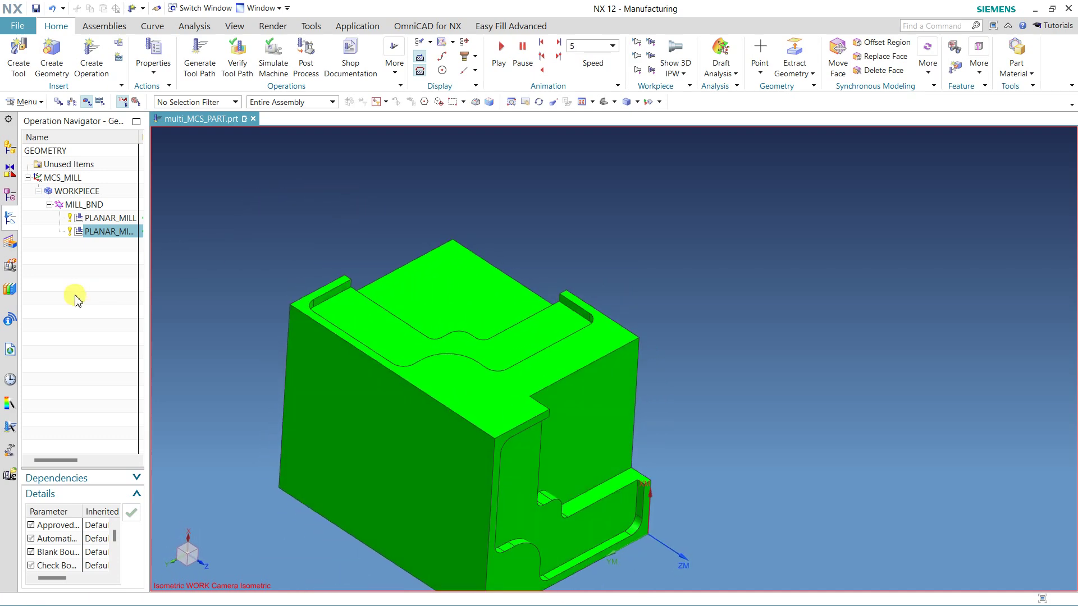
pyautogui.click(67, 67)
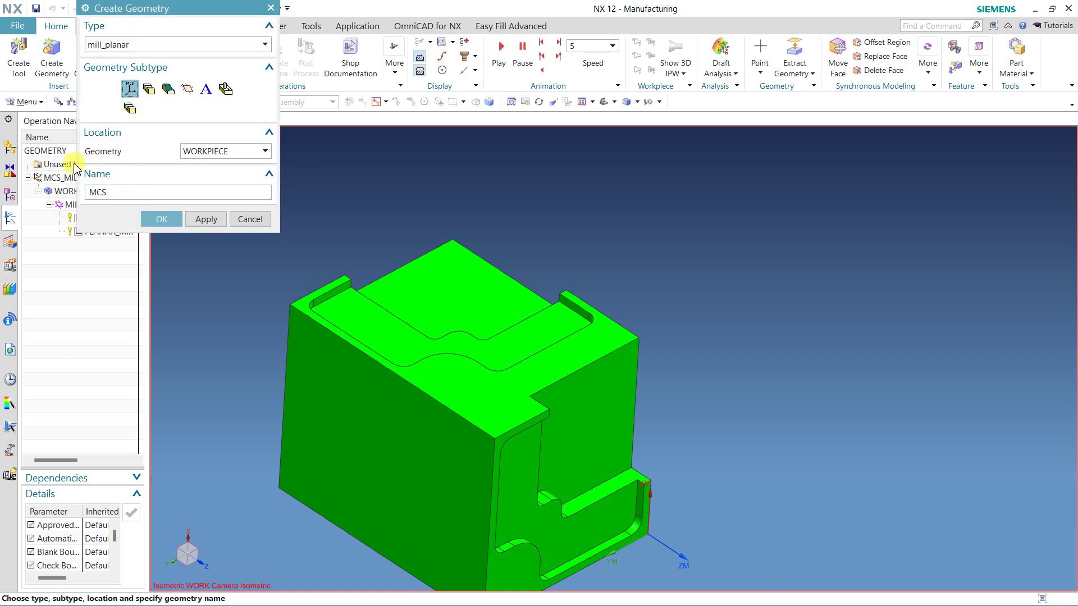
pyautogui.click(49, 152)
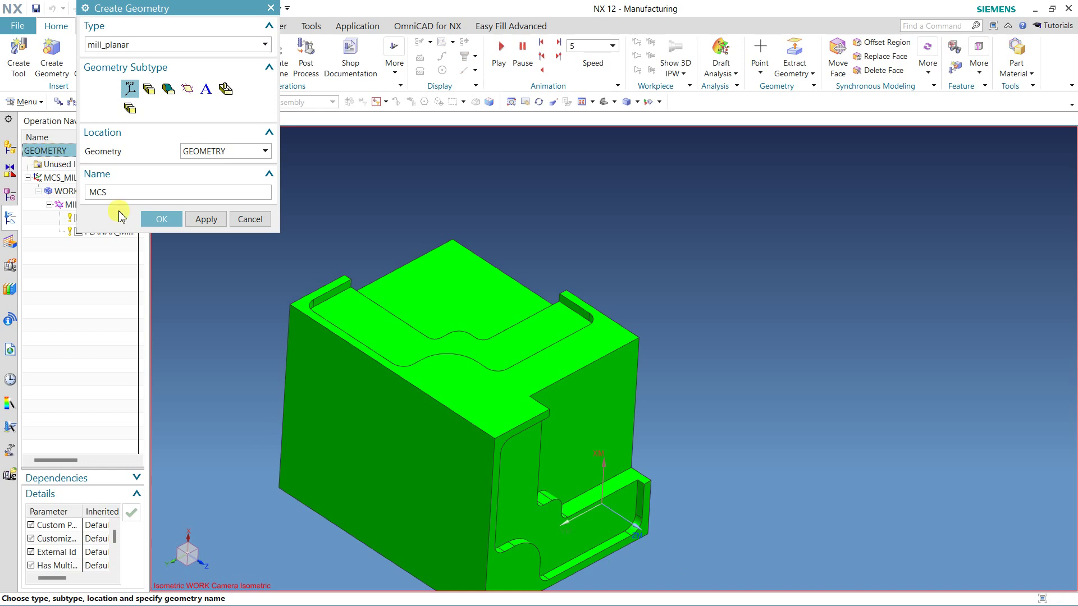
pyautogui.click(160, 219)
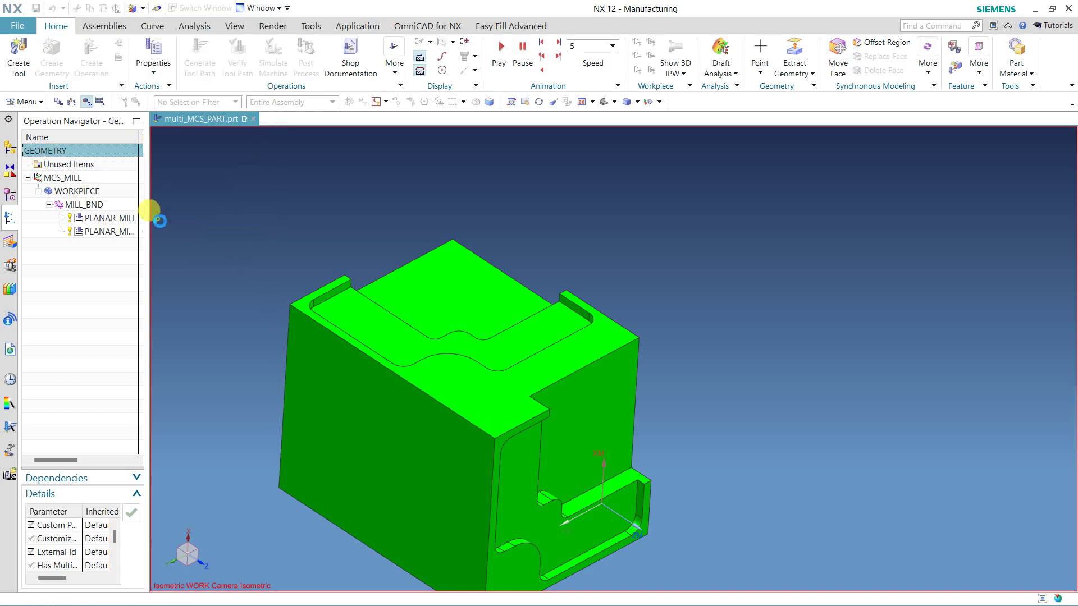
# Place the MCS origin on the block's corner and rotate it 90° and -90° so ZM points out of the upper face.
pyautogui.click(495, 438)
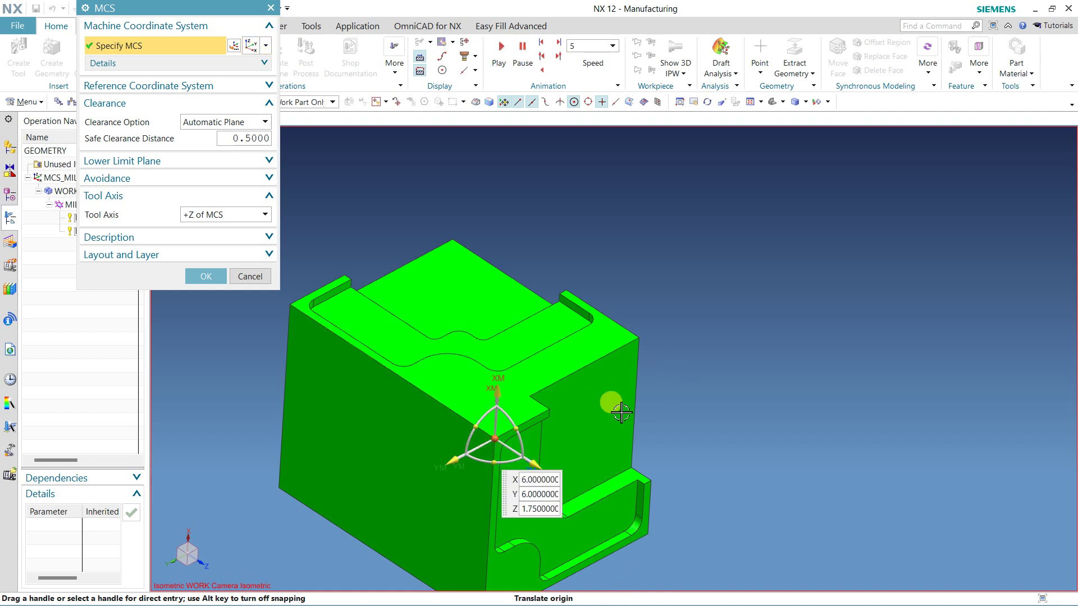
pyautogui.click(521, 433)
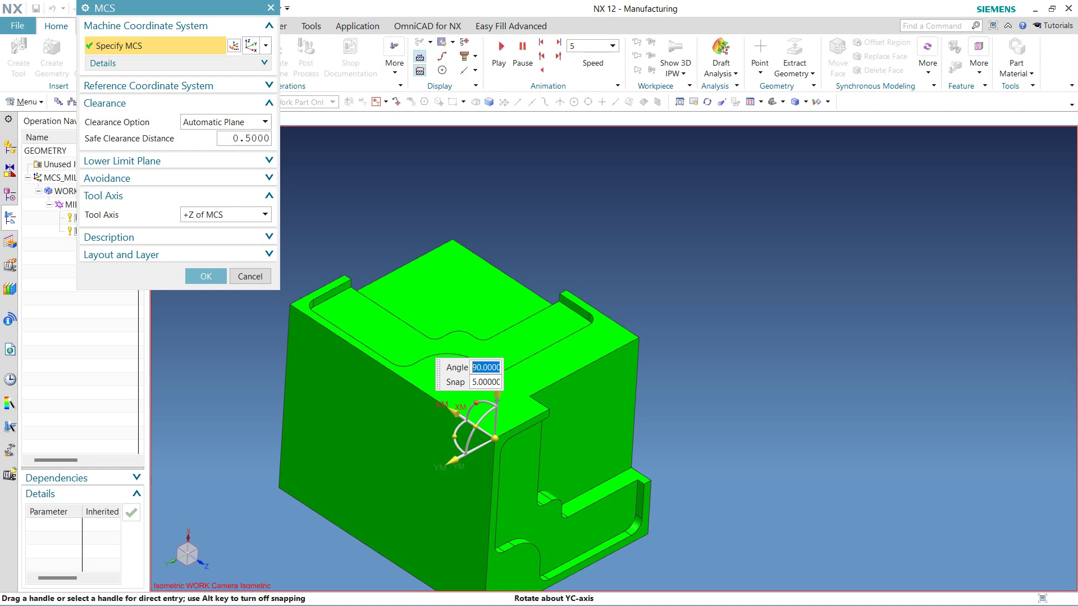
pyautogui.moveTo(459, 440); pyautogui.dragTo(497, 404)
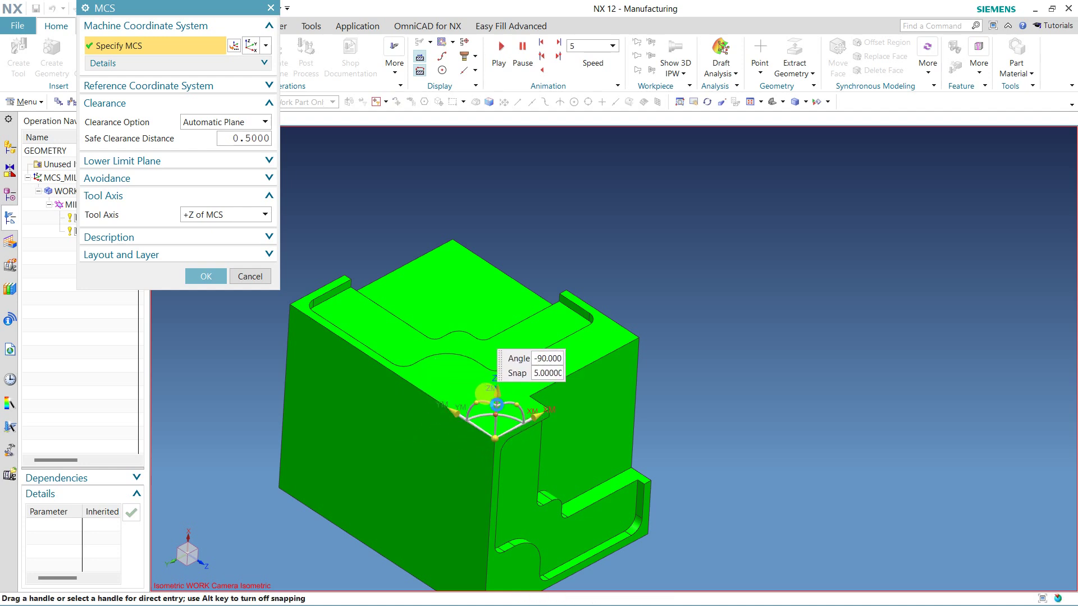
pyautogui.click(206, 277)
# Create the workpiece geometry WORKPIECE_1 under MCS.
pyautogui.moveTo(691, 278); pyautogui.dragTo(615, 303, button='middle')
pyautogui.scroll(2, 379, 300)
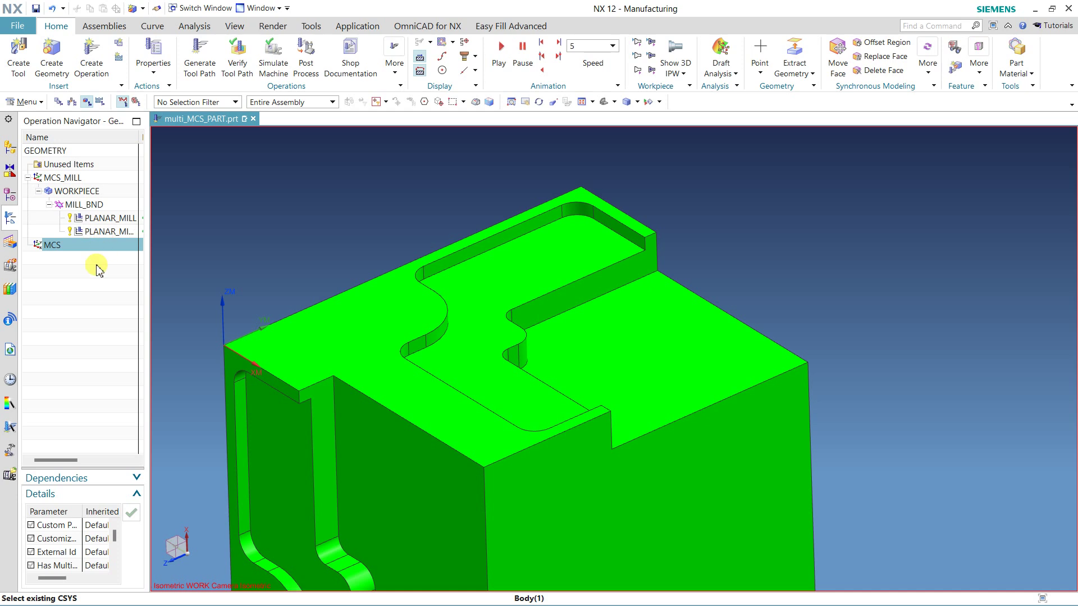
pyautogui.click(93, 278)
pyautogui.click(93, 205)
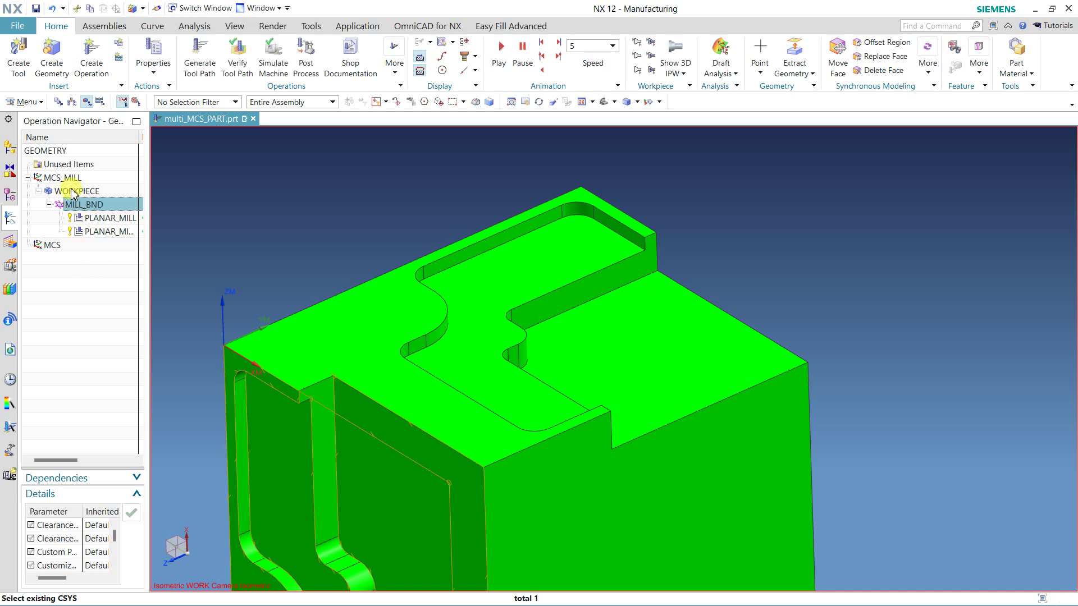
pyautogui.click(53, 246)
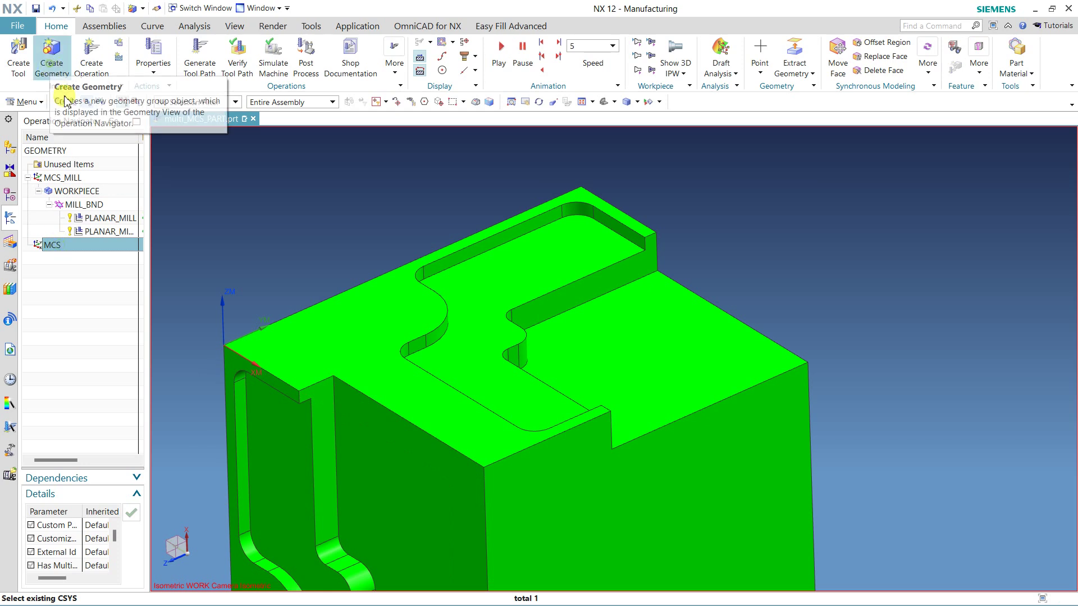
pyautogui.click(51, 54)
pyautogui.click(67, 244)
pyautogui.click(161, 219)
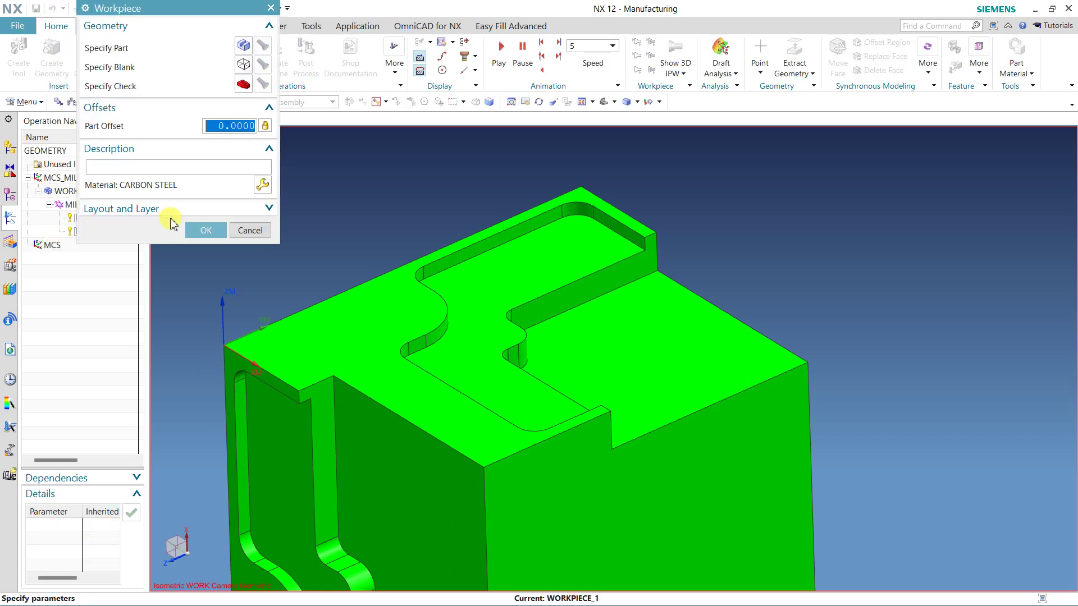
# Specify the solid body as WORKPIECE_1's part and a Bounding Block as its blank, and accept the workpiece.
pyautogui.click(248, 45)
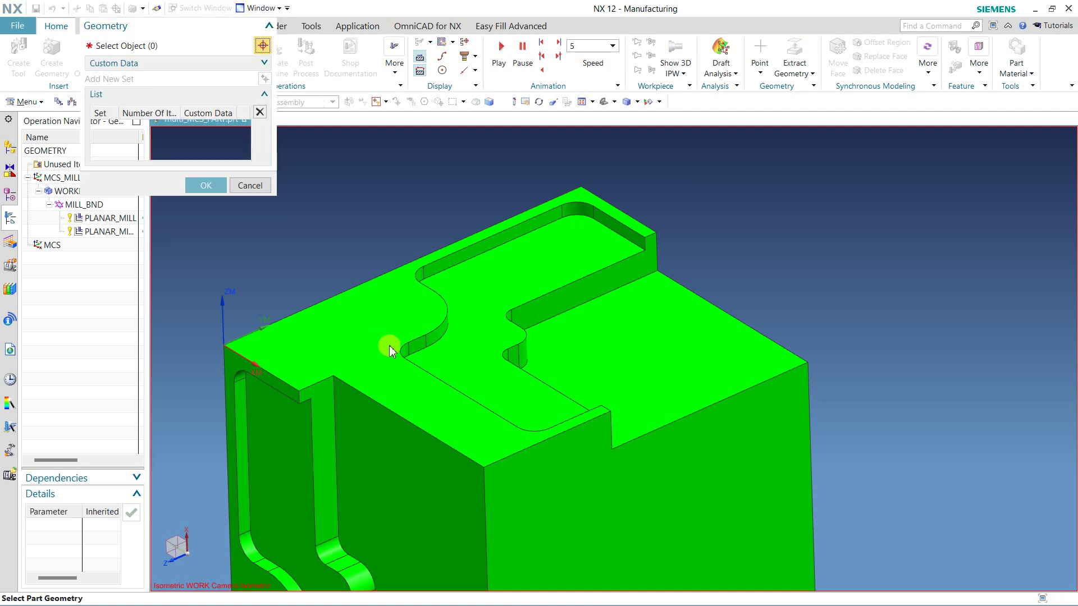
pyautogui.click(389, 345)
pyautogui.click(207, 202)
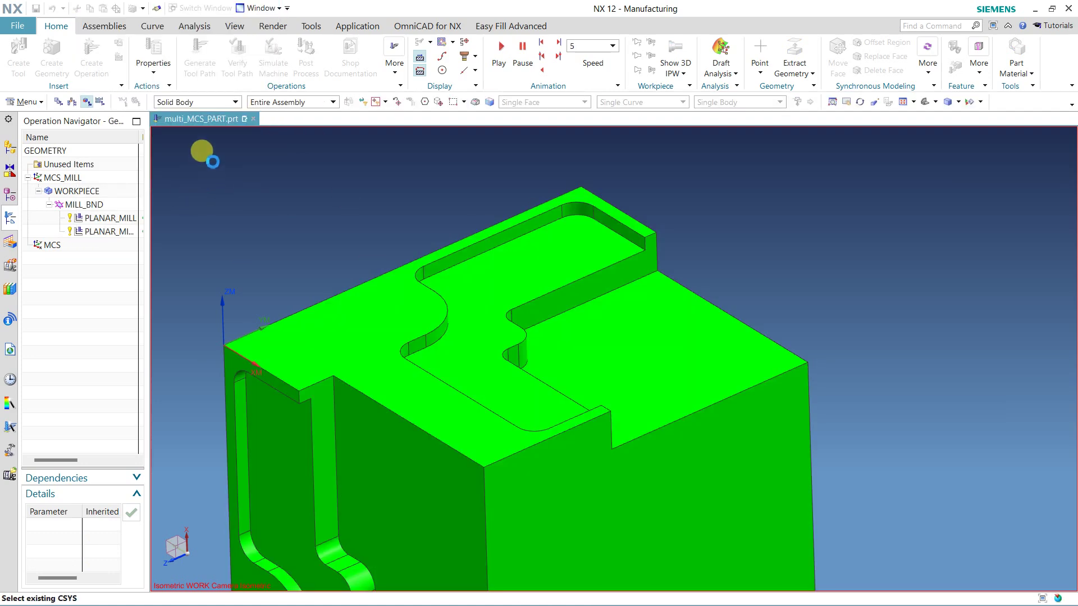
pyautogui.click(239, 70)
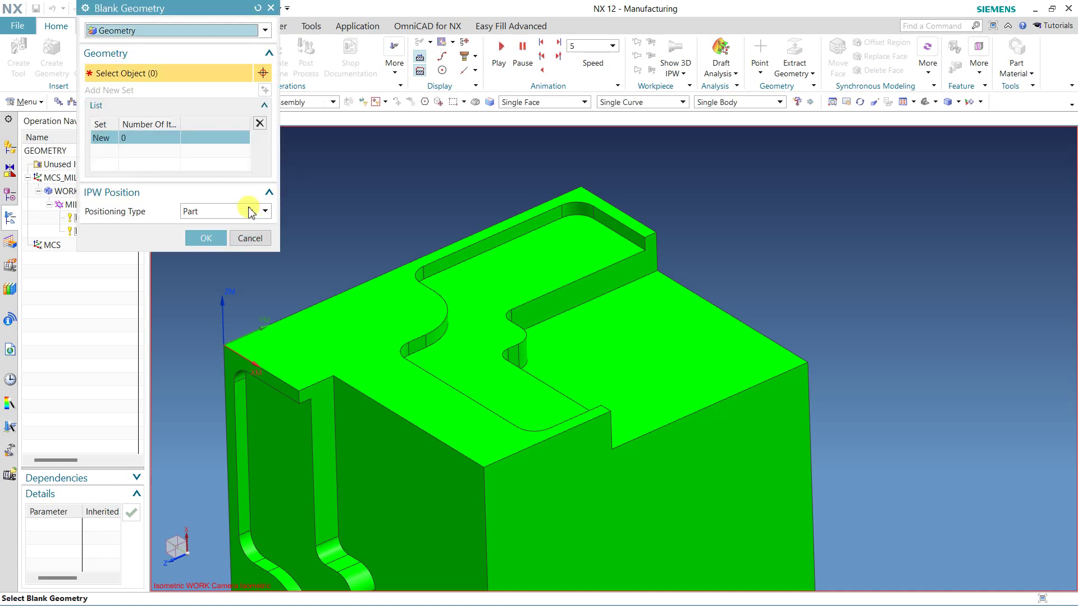
pyautogui.click(144, 30)
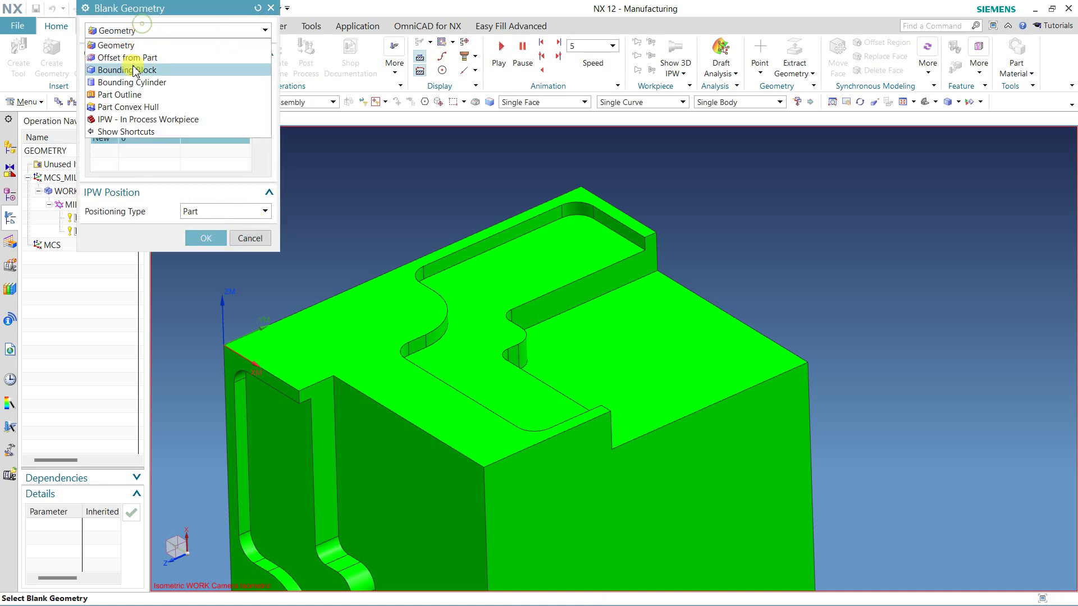
pyautogui.click(139, 70)
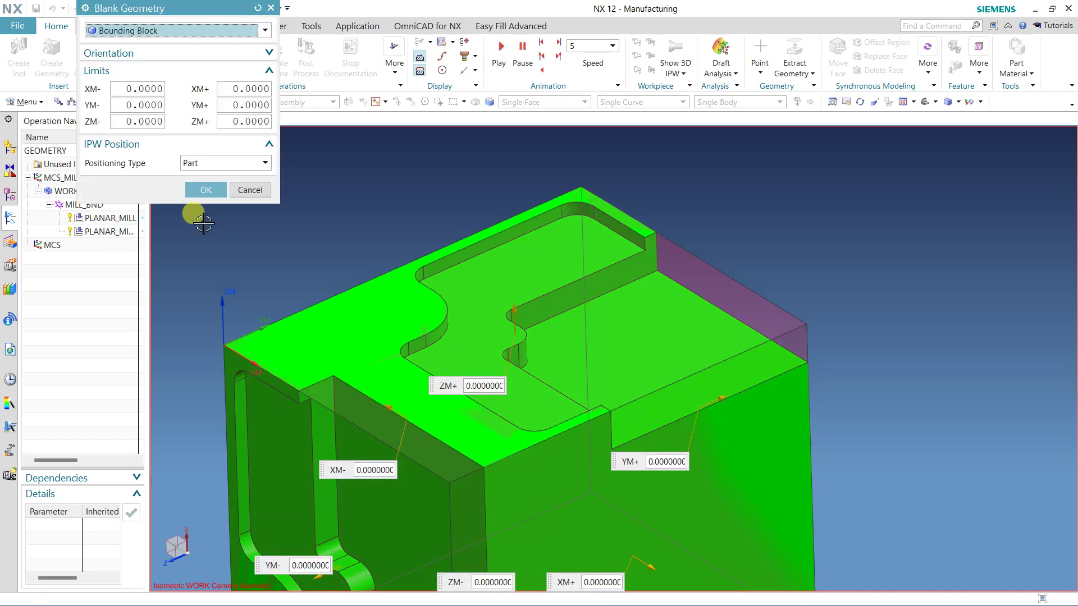
pyautogui.click(197, 189)
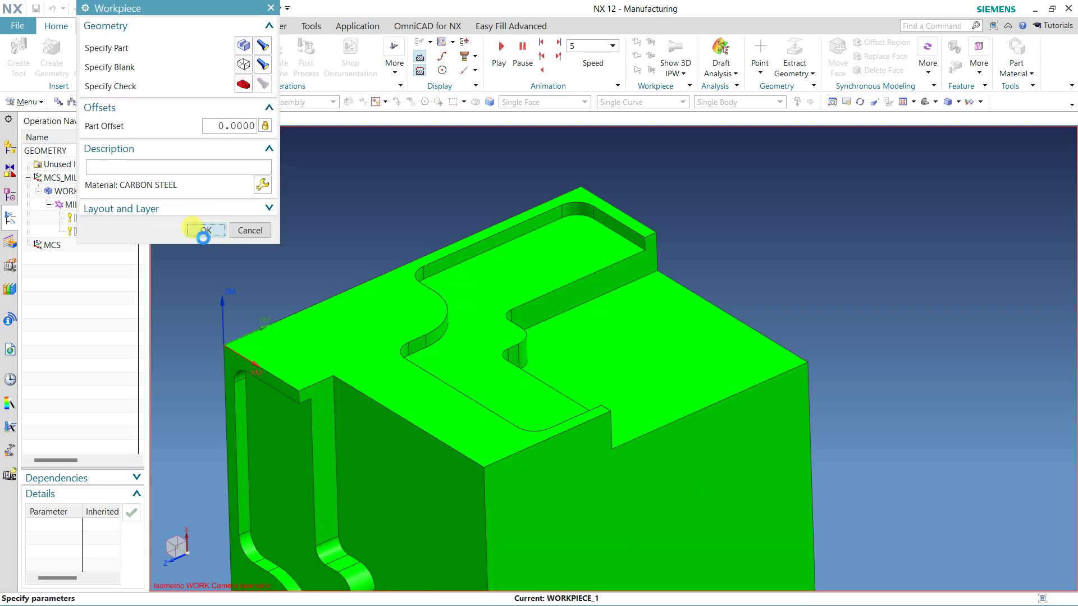
pyautogui.click(202, 228)
# Create the boundary geometry MILL_BND_1 under WORKPIECE_1.
pyautogui.click(77, 281)
pyautogui.click(52, 53)
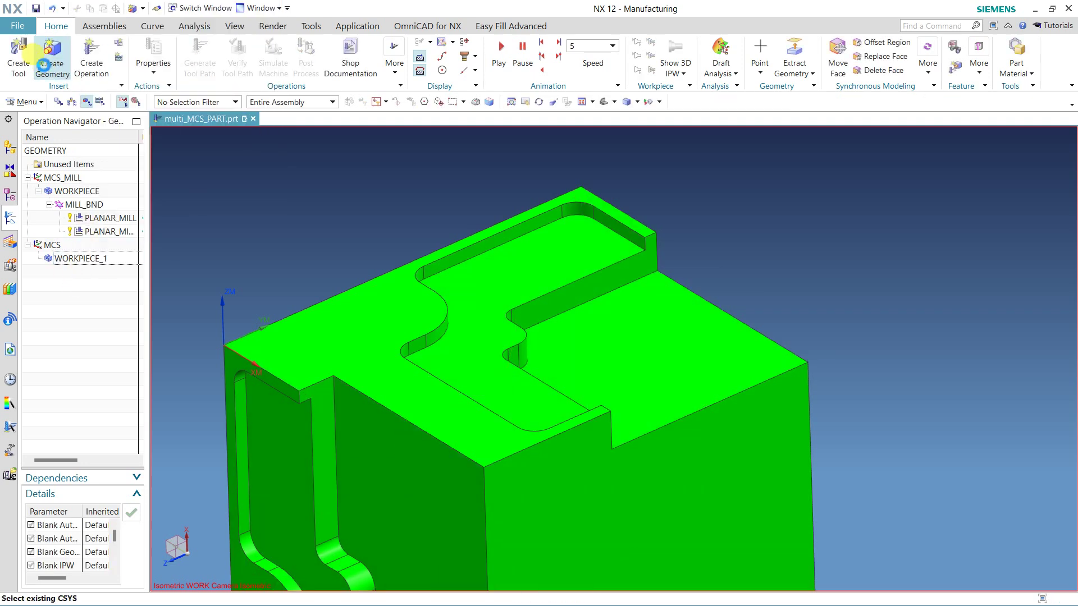
pyautogui.click(187, 89)
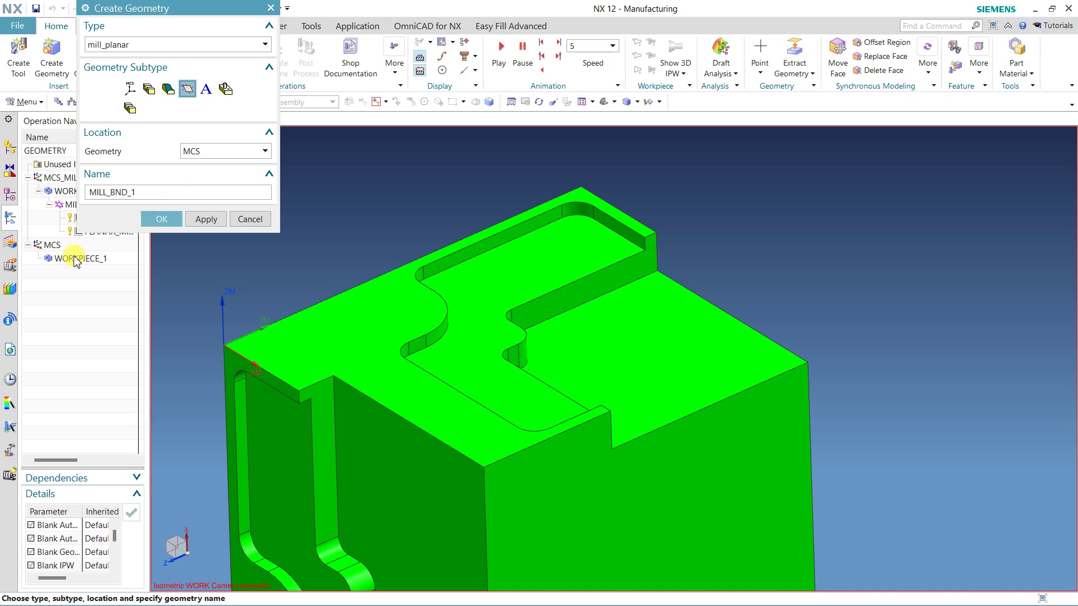
pyautogui.click(106, 259)
pyautogui.click(166, 219)
pyautogui.click(216, 164)
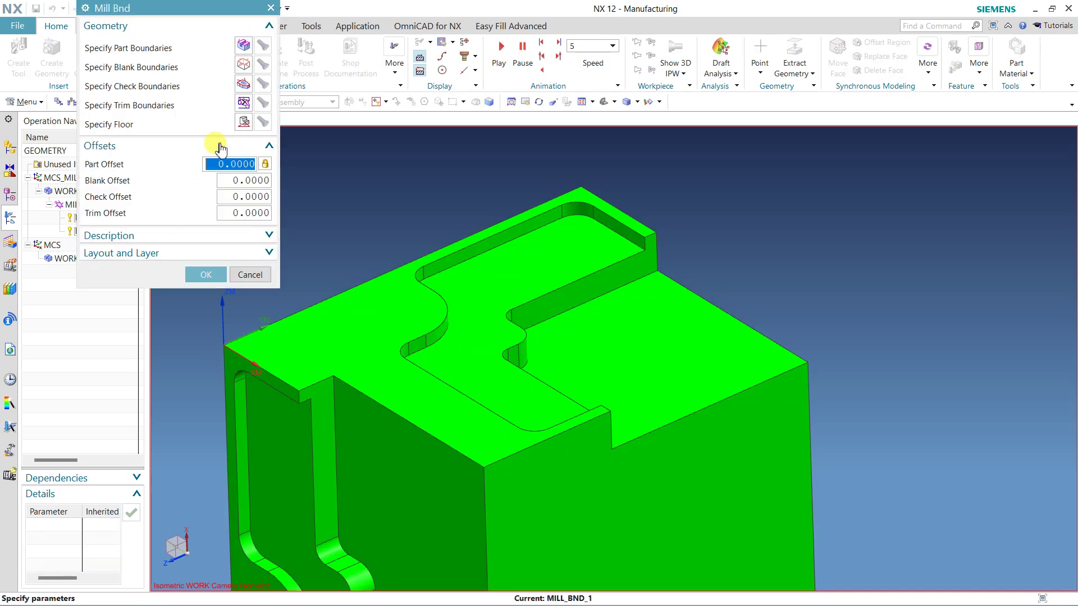
# Set up a part boundary for MILL_BND_1 with the Curves selection method and the tool side Inside.
pyautogui.click(240, 50)
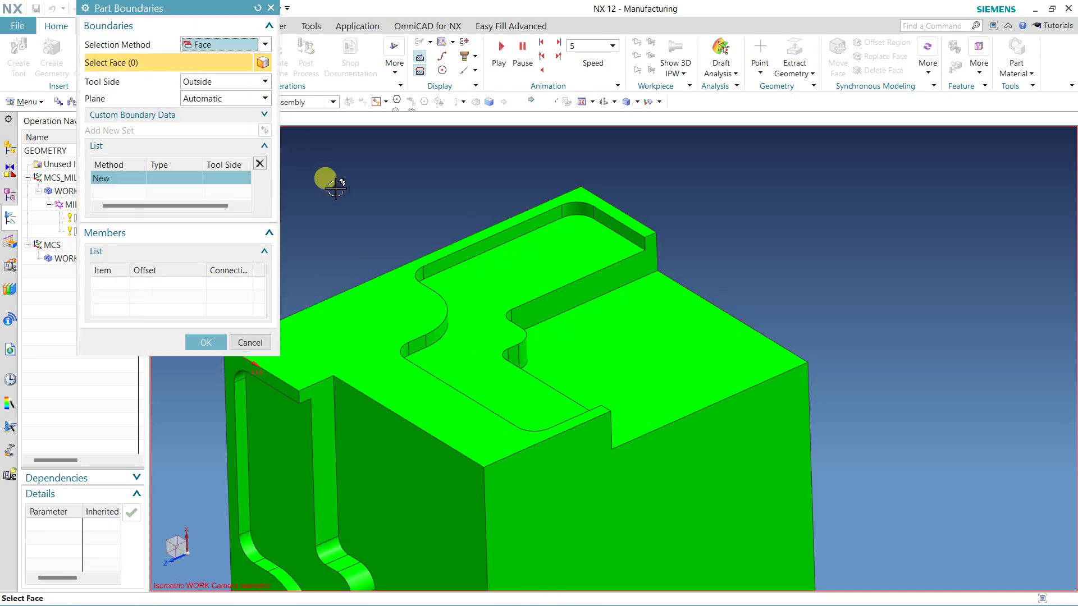
pyautogui.click(233, 46)
pyautogui.click(196, 83)
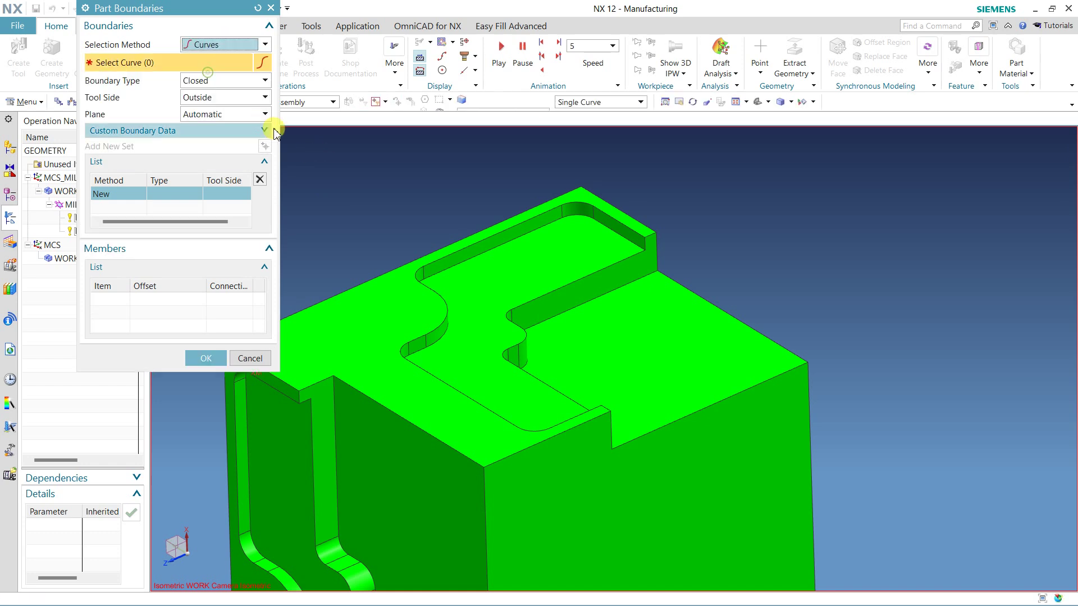
pyautogui.click(225, 97)
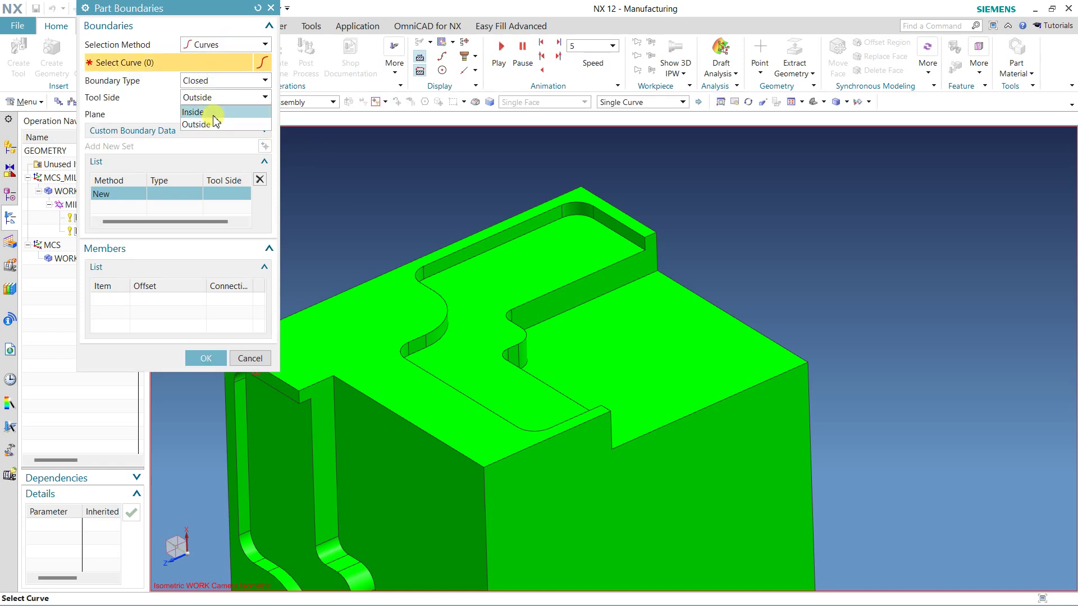
pyautogui.click(212, 113)
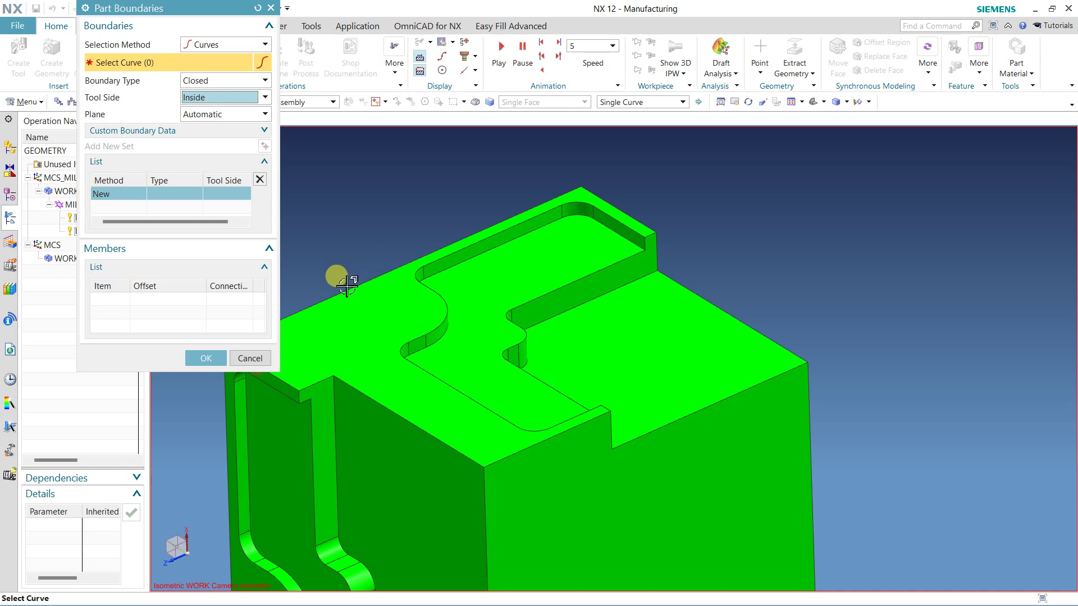
# Select the long back edge, short side edge, both outer edges of the lower step and the top face's front edge as boundary members.
pyautogui.click(322, 303)
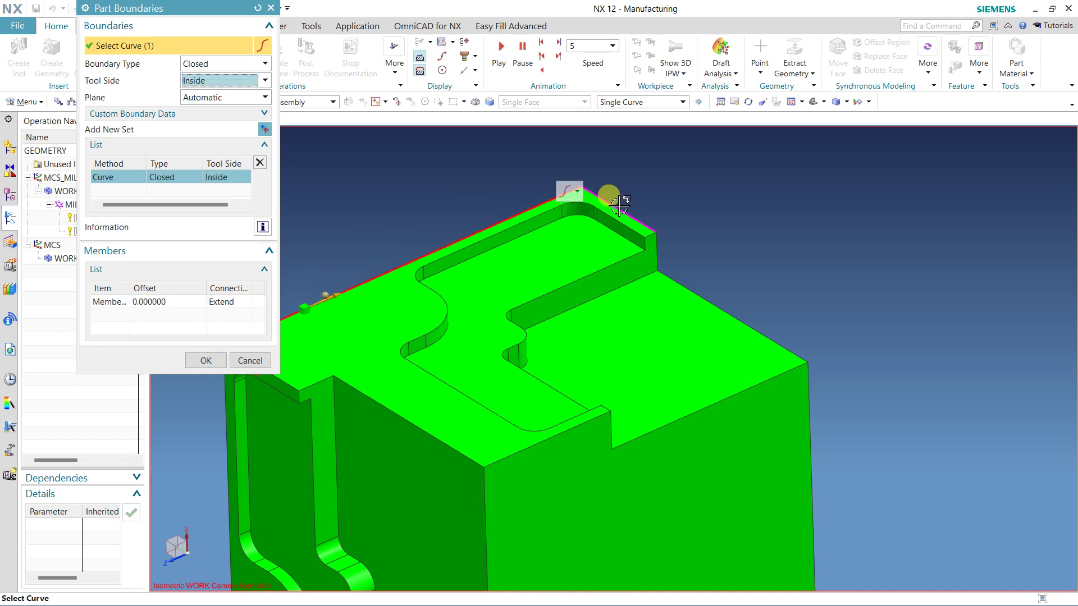
pyautogui.click(583, 189)
pyautogui.click(739, 320)
pyautogui.click(717, 399)
pyautogui.click(577, 434)
pyautogui.scroll(-3, 843, 438)
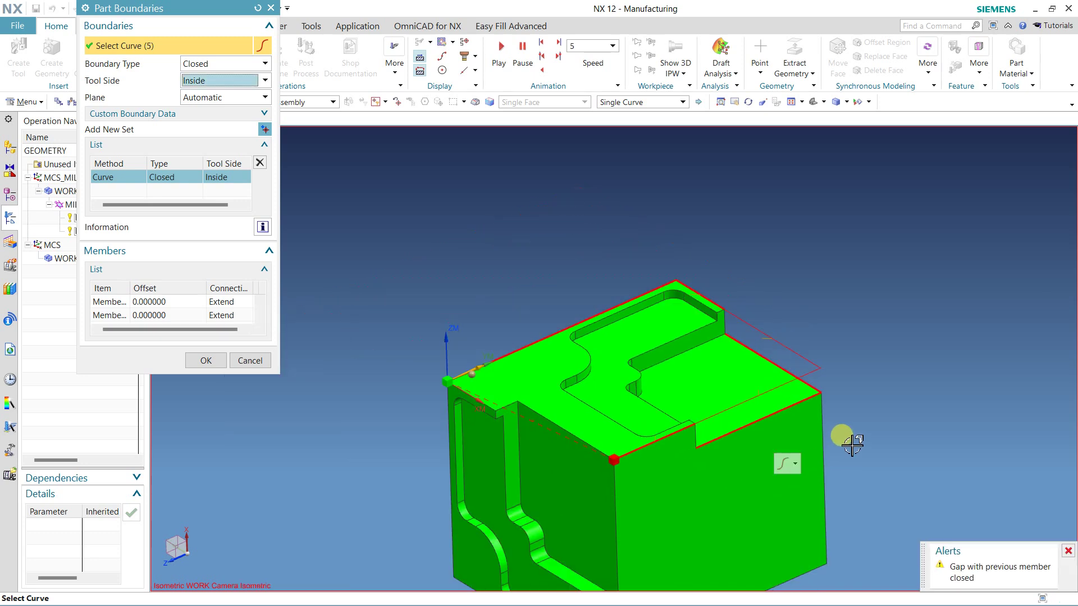
pyautogui.scroll(3, 669, 462)
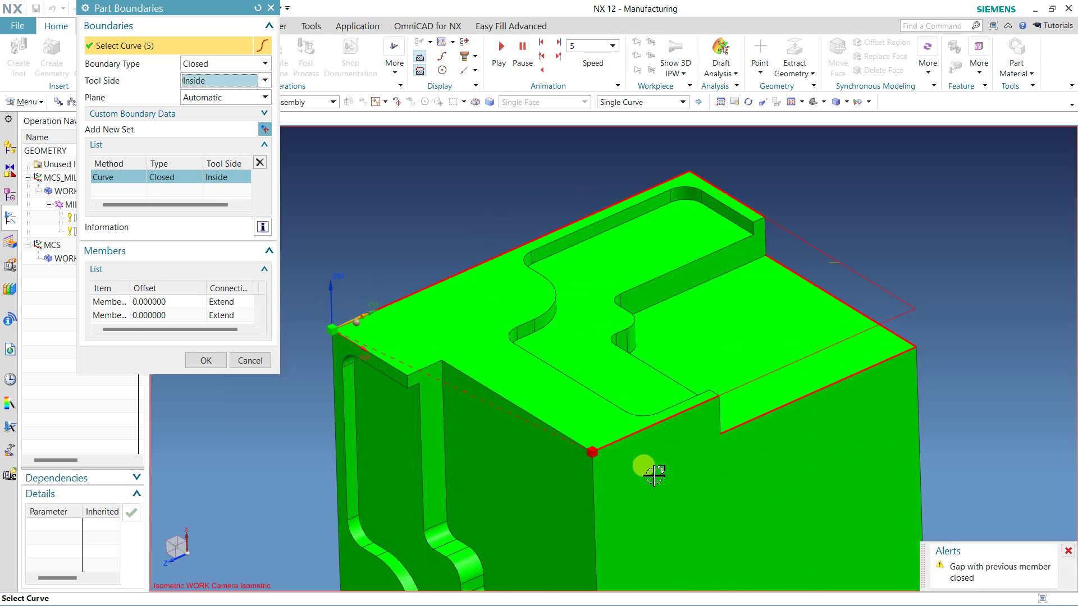
# Add the short ledge edge low on the block's front corner as the last member of the closed boundary.
pyautogui.click(432, 363)
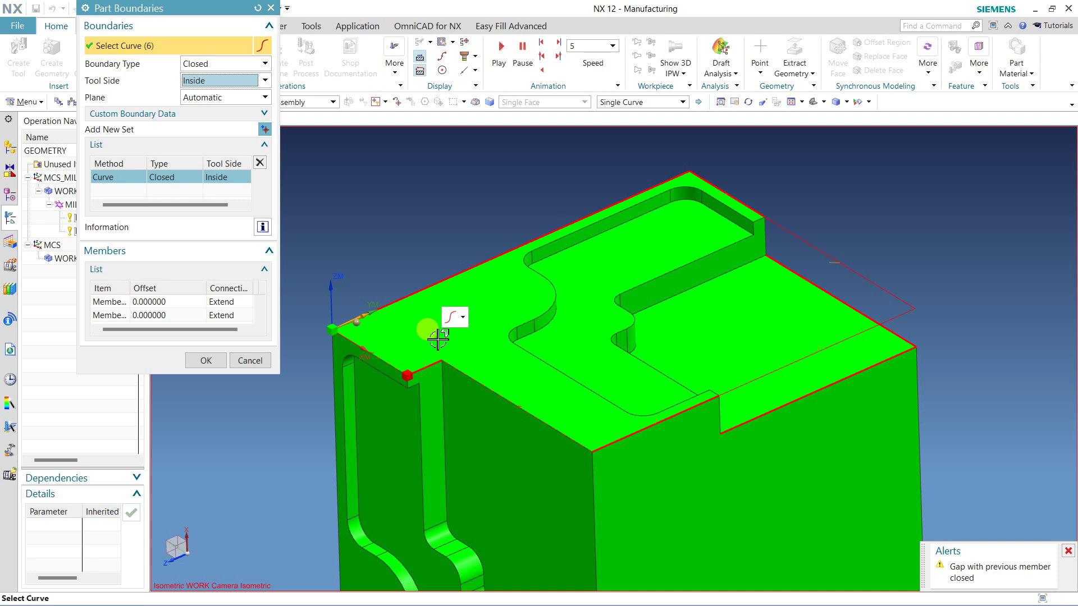
pyautogui.keyDown('shift'); pyautogui.click(432, 359); pyautogui.keyUp('shift')
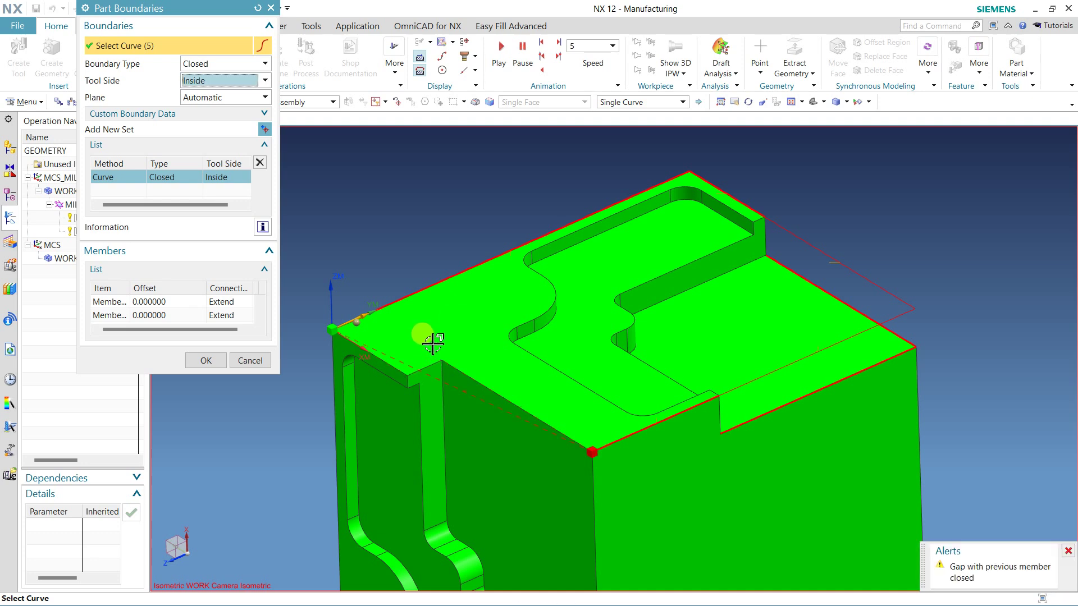
pyautogui.scroll(-2, 436, 341)
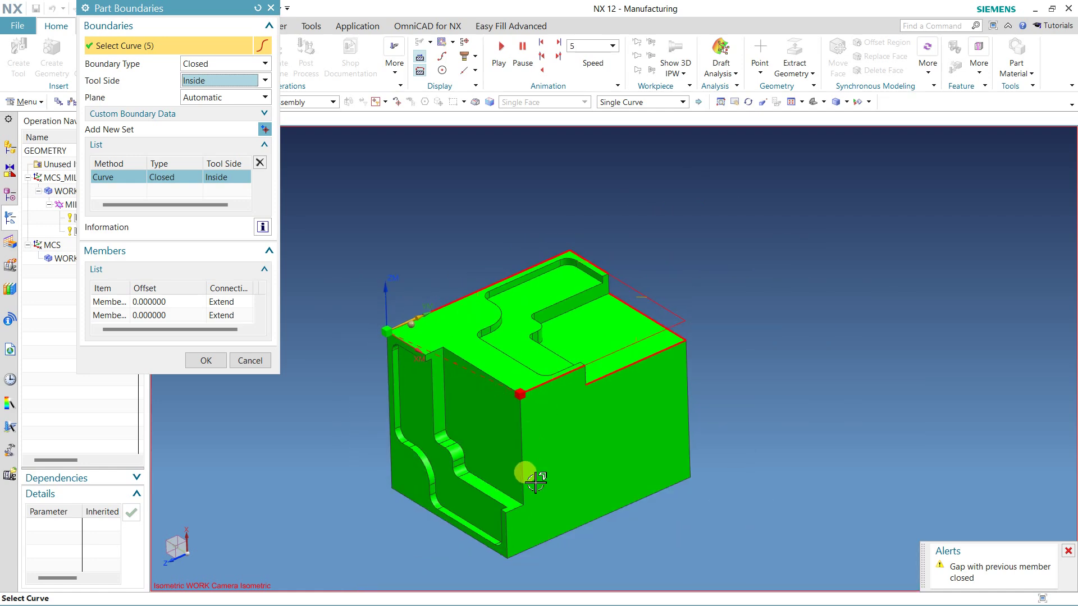
pyautogui.scroll(4, 525, 451)
pyautogui.click(502, 500)
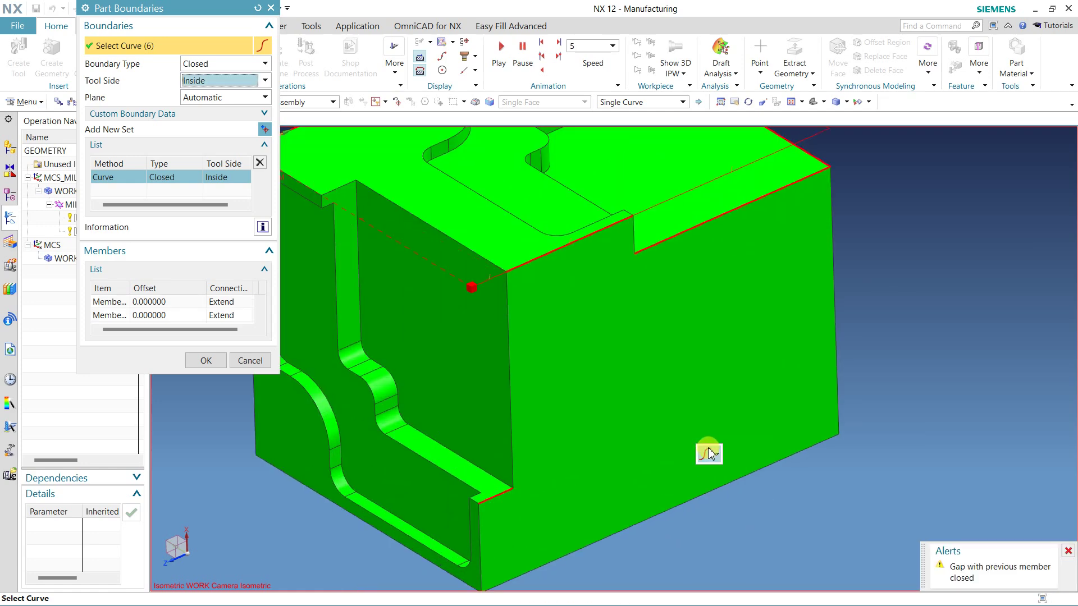
pyautogui.scroll(-3, 677, 393)
pyautogui.scroll(2, 525, 157)
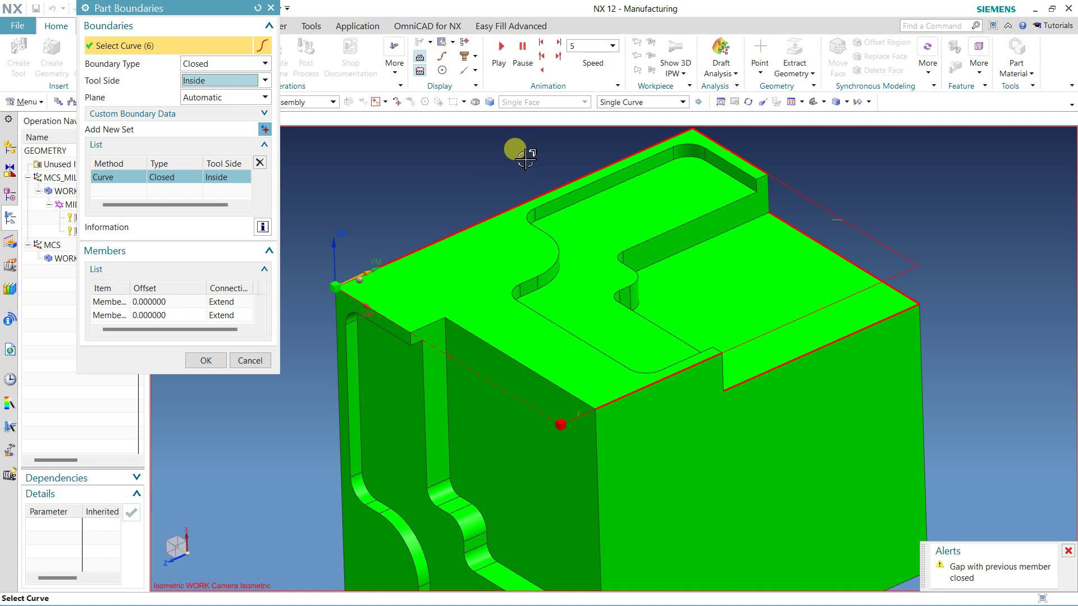
# Enable the custom boundary offset for the outer curve boundary and set it to -0.02.
pyautogui.click(222, 114)
pyautogui.click(112, 133)
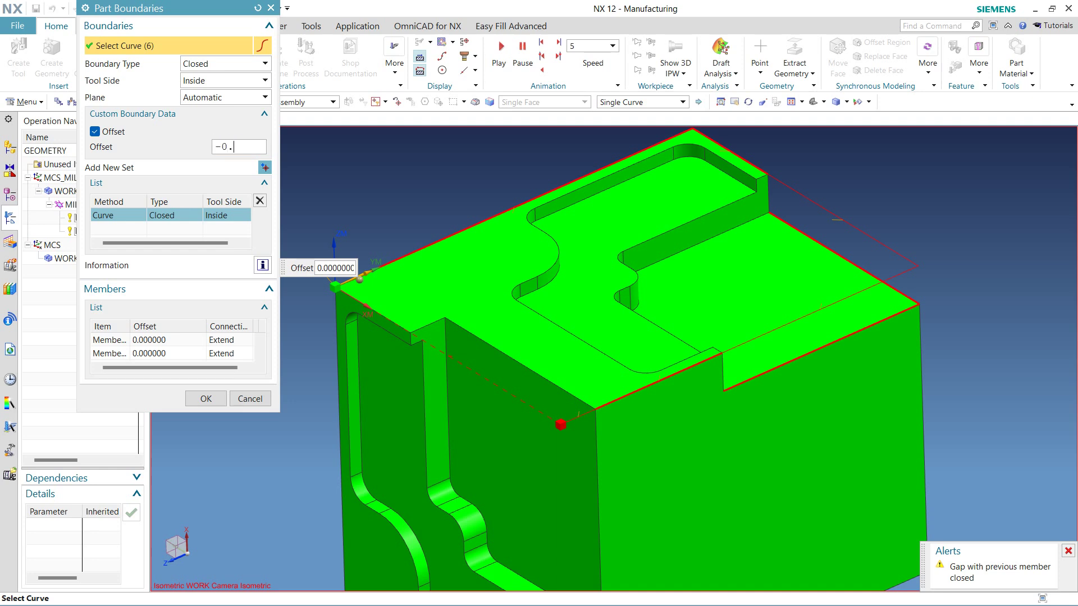
pyautogui.write('2')
pyautogui.press('Return')
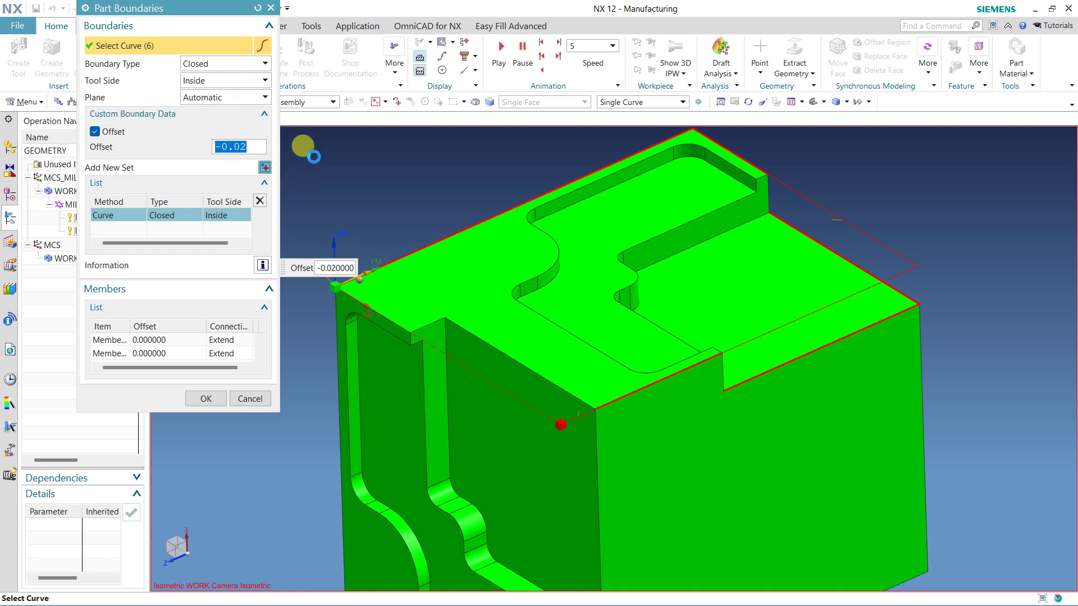
# Add a new part boundary set by Face with the tool side Outside and no offset, using the block's top face.
pyautogui.click(264, 167)
pyautogui.click(206, 45)
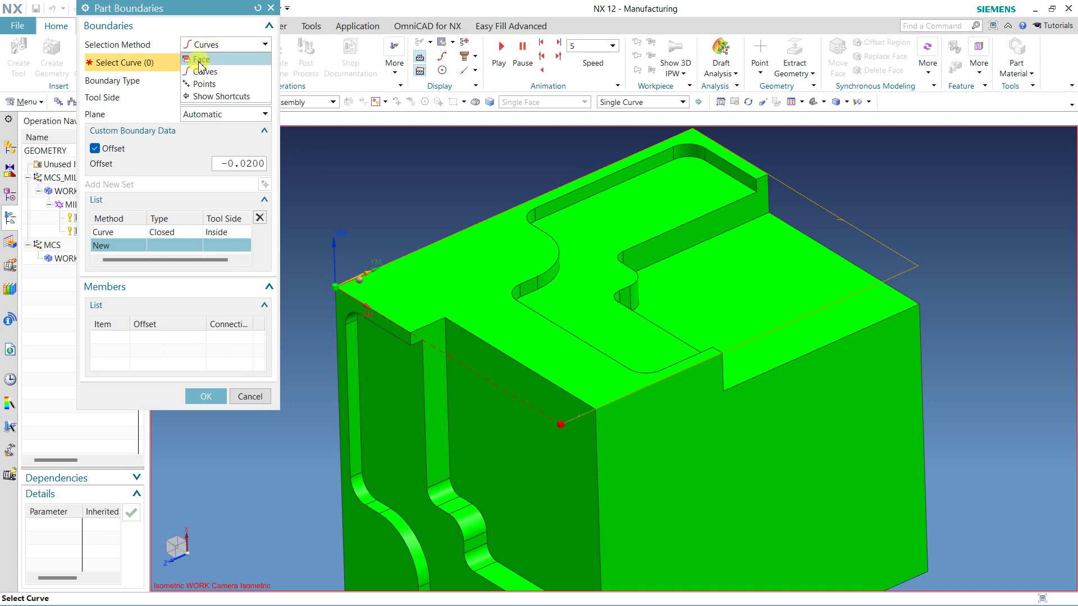
pyautogui.click(201, 59)
pyautogui.click(95, 132)
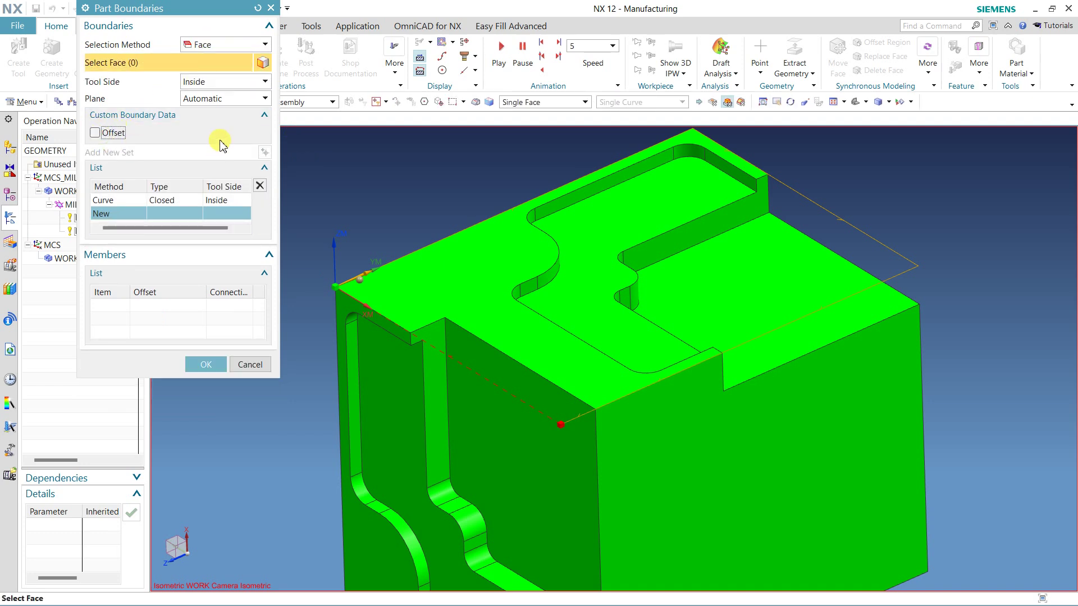
pyautogui.click(215, 83)
pyautogui.click(209, 108)
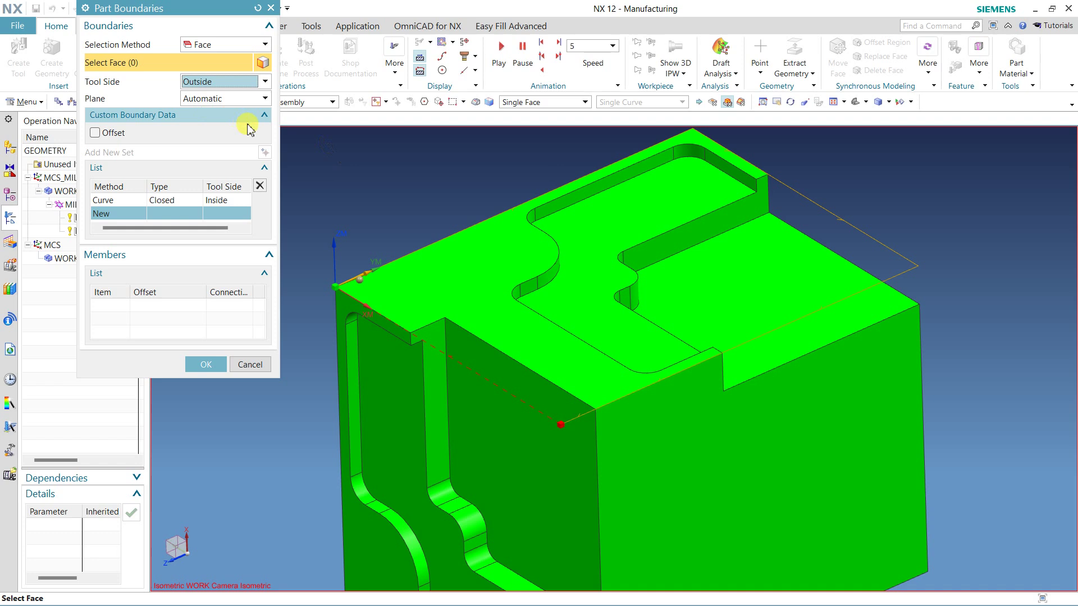
pyautogui.click(478, 278)
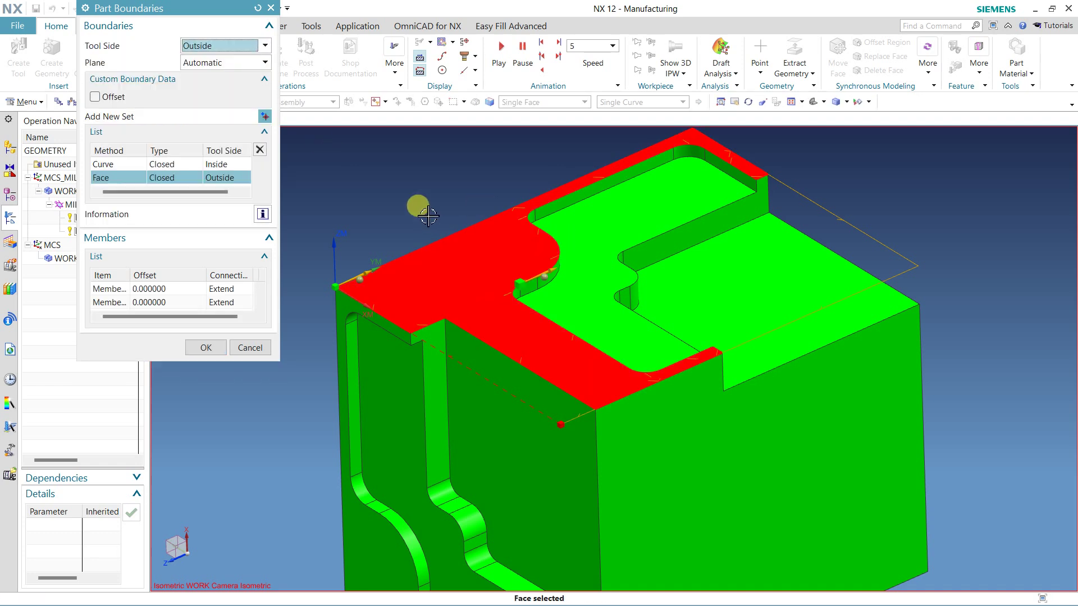
# Add the pocket floor and the lower step face as separate outside part boundaries, and accept MILL_BND_1.
pyautogui.click(263, 116)
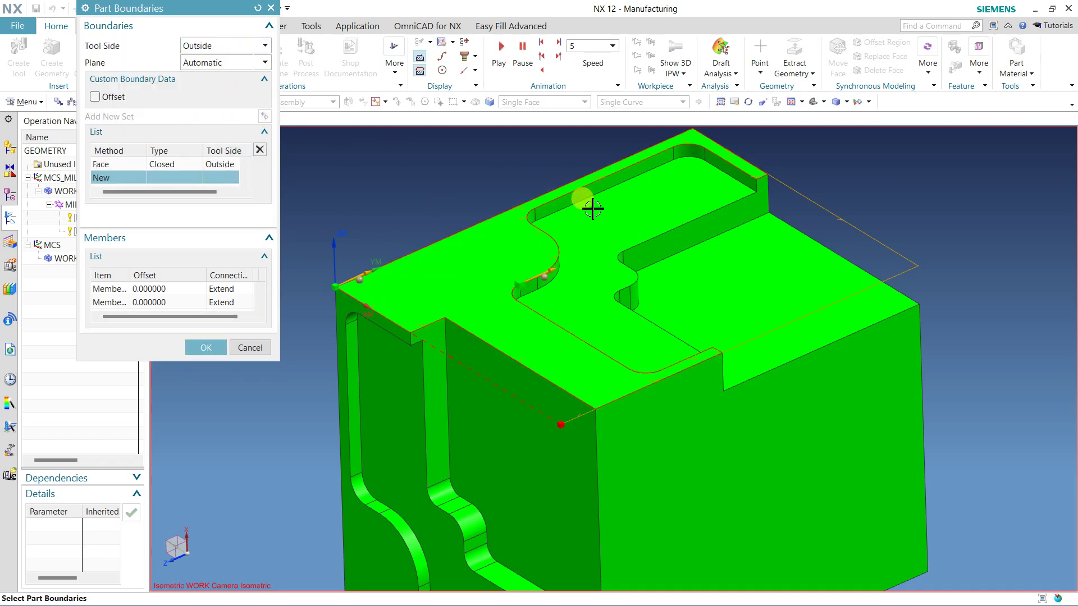
pyautogui.click(575, 221)
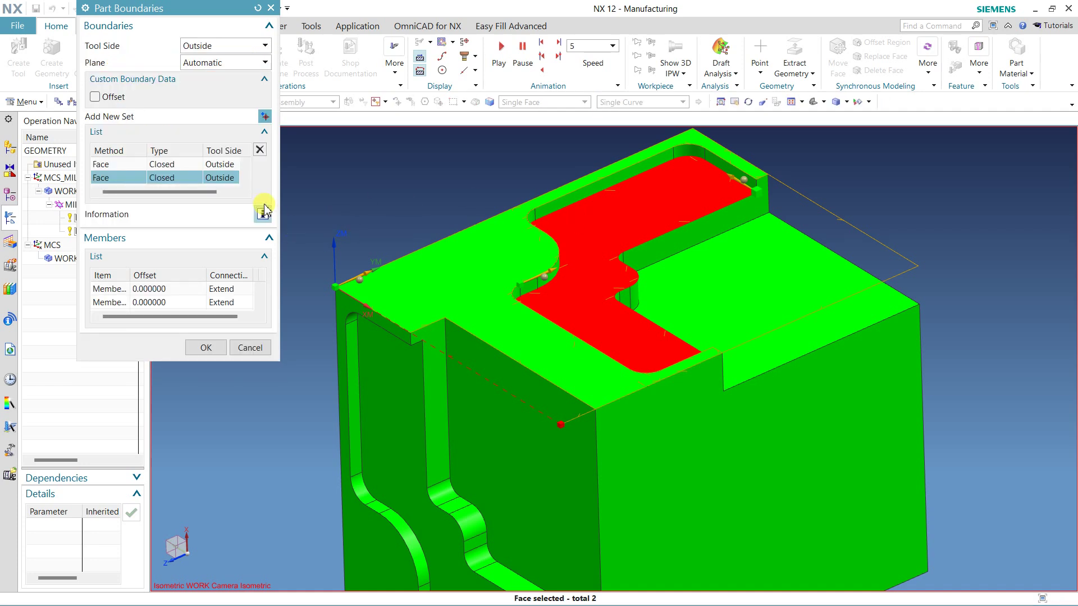
pyautogui.click(264, 115)
pyautogui.click(753, 299)
pyautogui.click(199, 347)
pyautogui.click(206, 274)
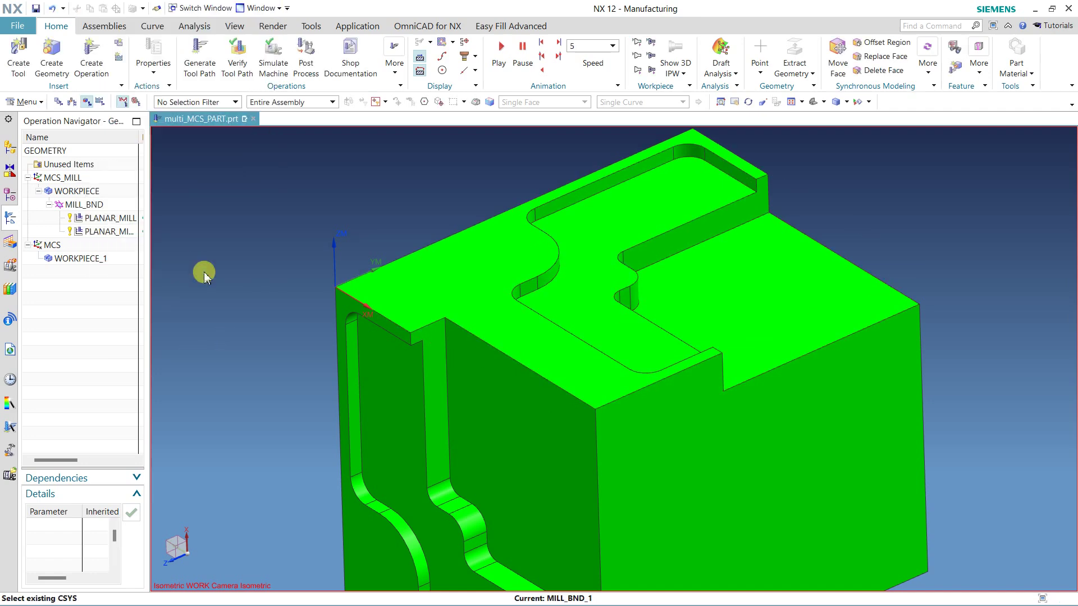
# Create the Planar Mill operation PLANAR_MILL_2 with geometry MILL_BND_1 and method MILL_ROUGH.
pyautogui.scroll(-1, 202, 264)
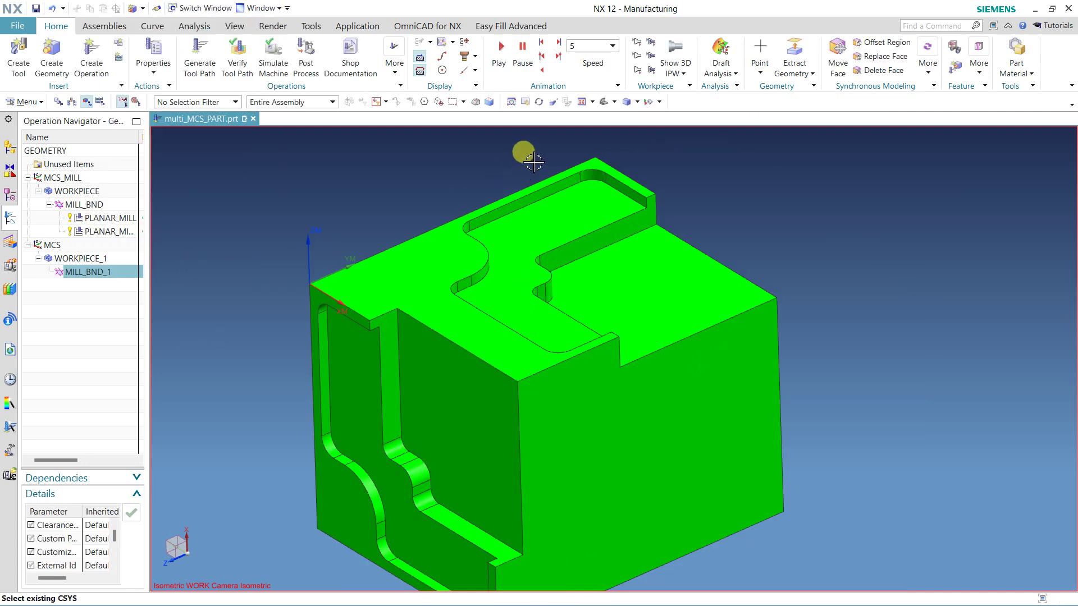
pyautogui.scroll(1, 521, 151)
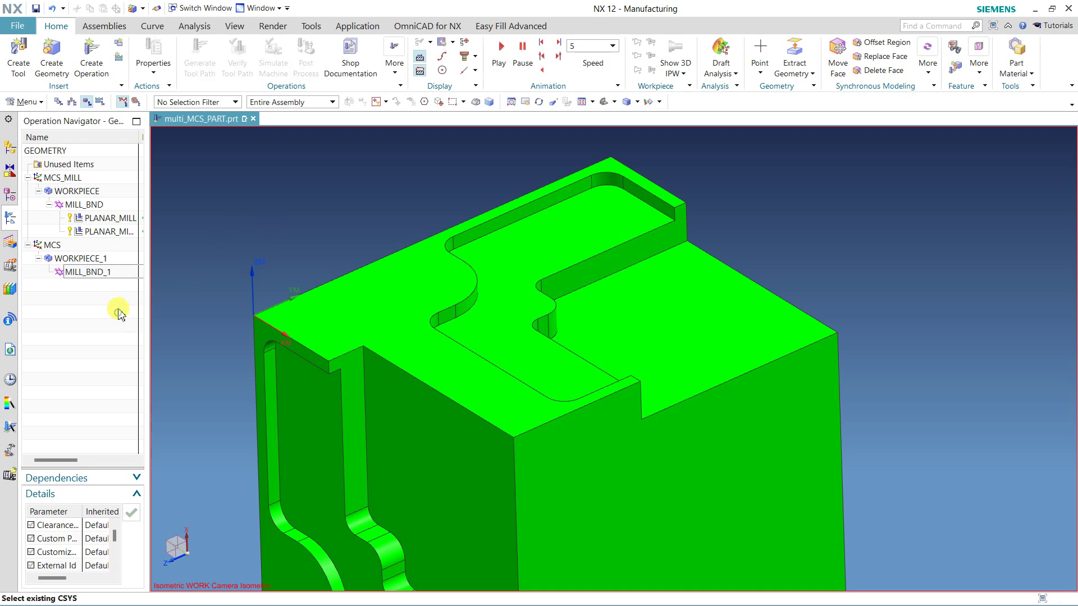
pyautogui.click(91, 56)
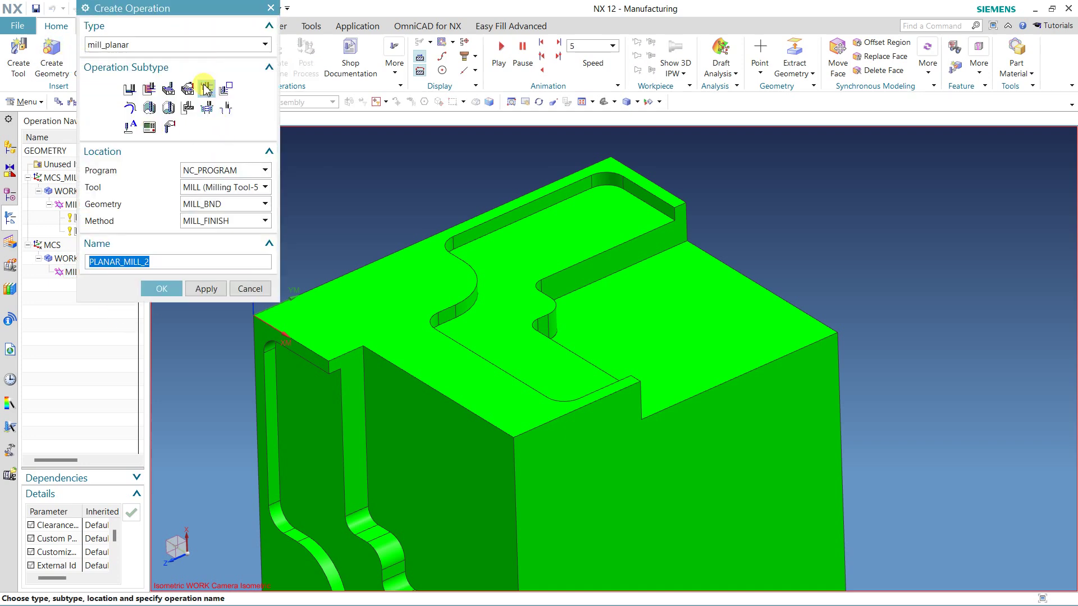
pyautogui.click(72, 273)
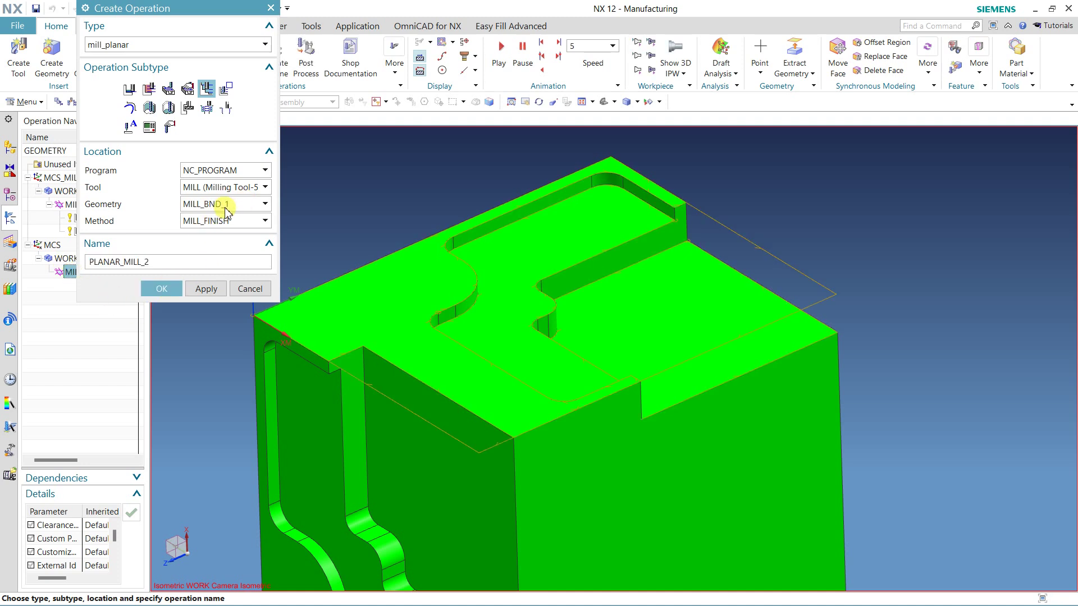
pyautogui.click(232, 225)
pyautogui.click(227, 240)
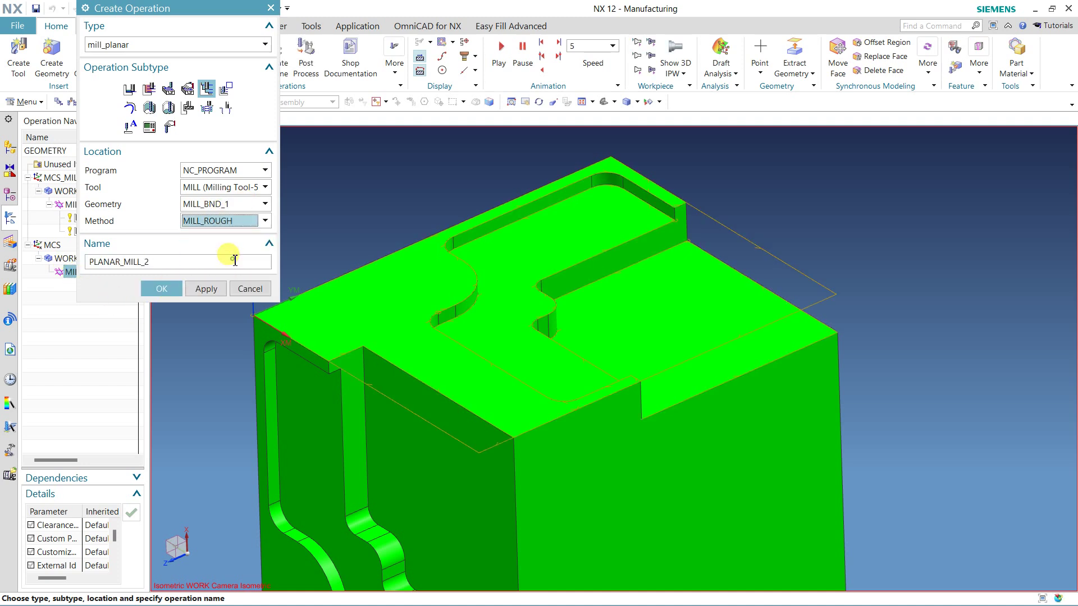
pyautogui.click(160, 288)
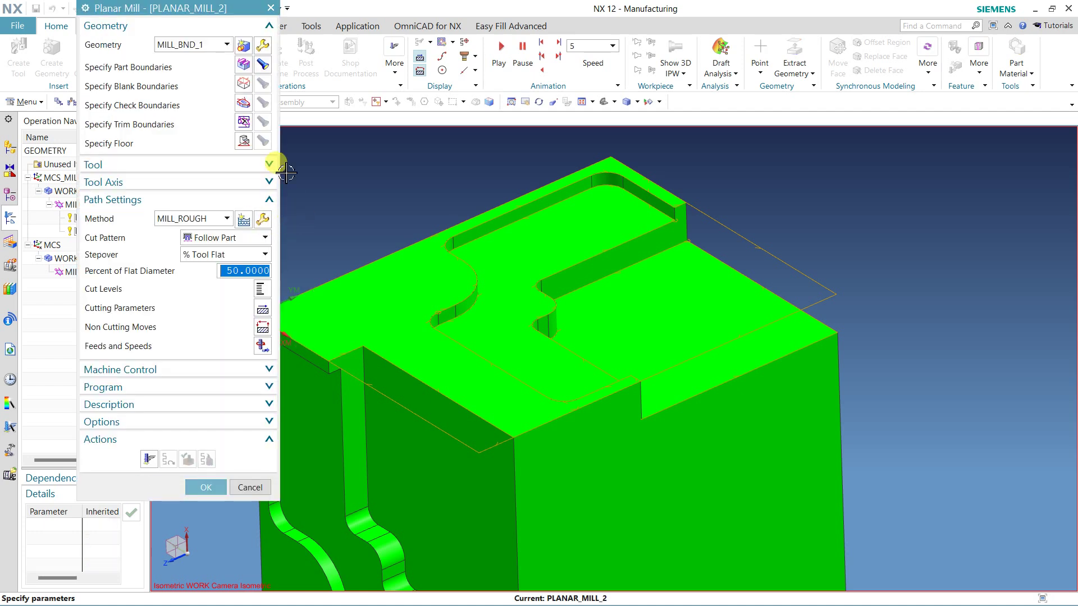
# Specify the lower step face as PLANAR_MILL_2's floor plane and set the cut pattern to Zig Zag.
pyautogui.click(245, 142)
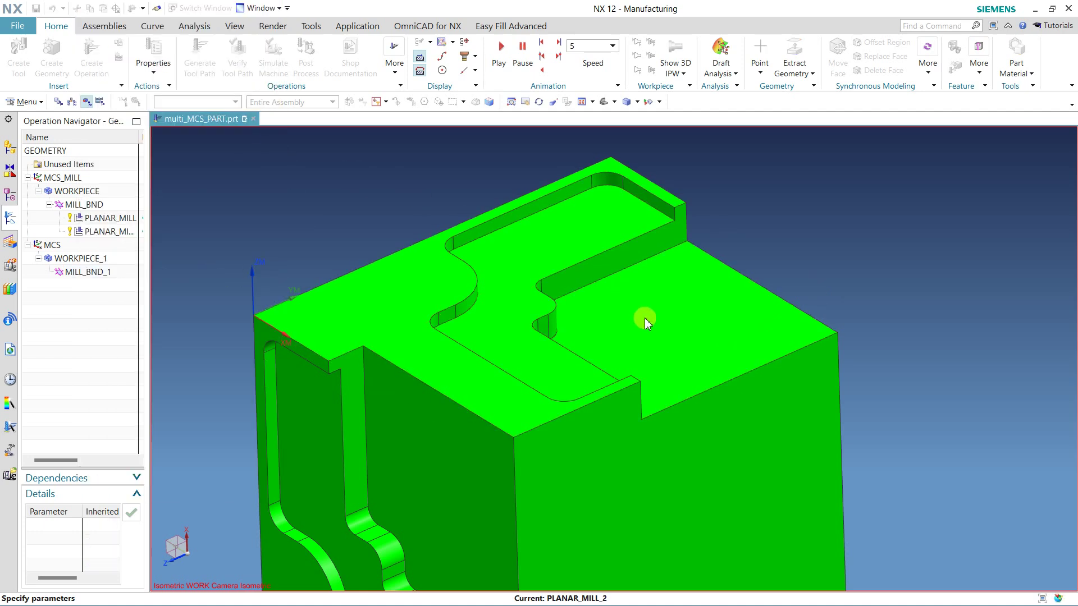
pyautogui.click(641, 313)
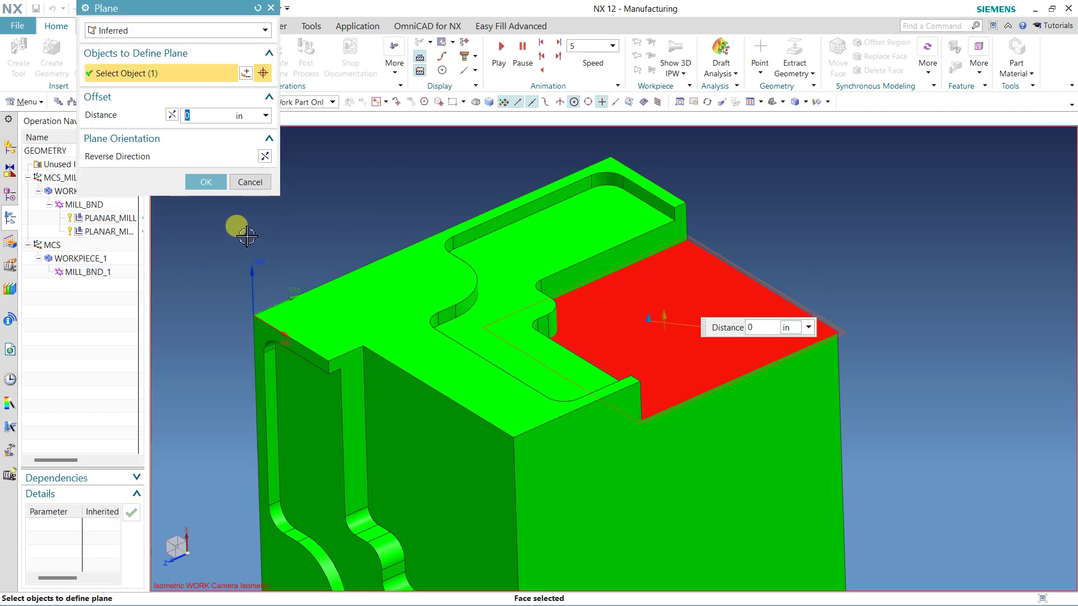
pyautogui.click(205, 183)
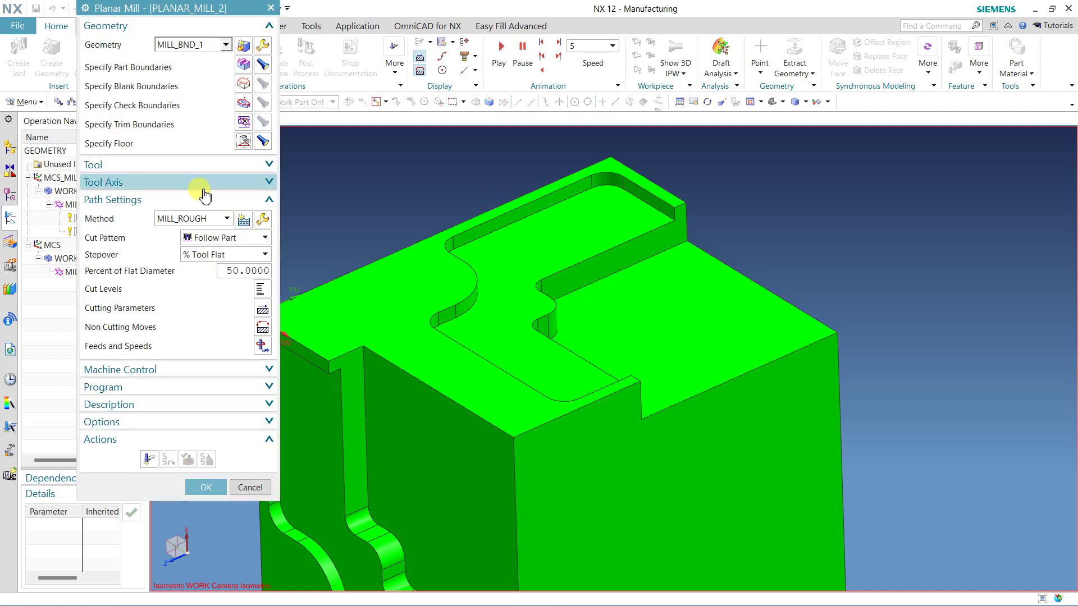
pyautogui.click(221, 237)
pyautogui.click(227, 328)
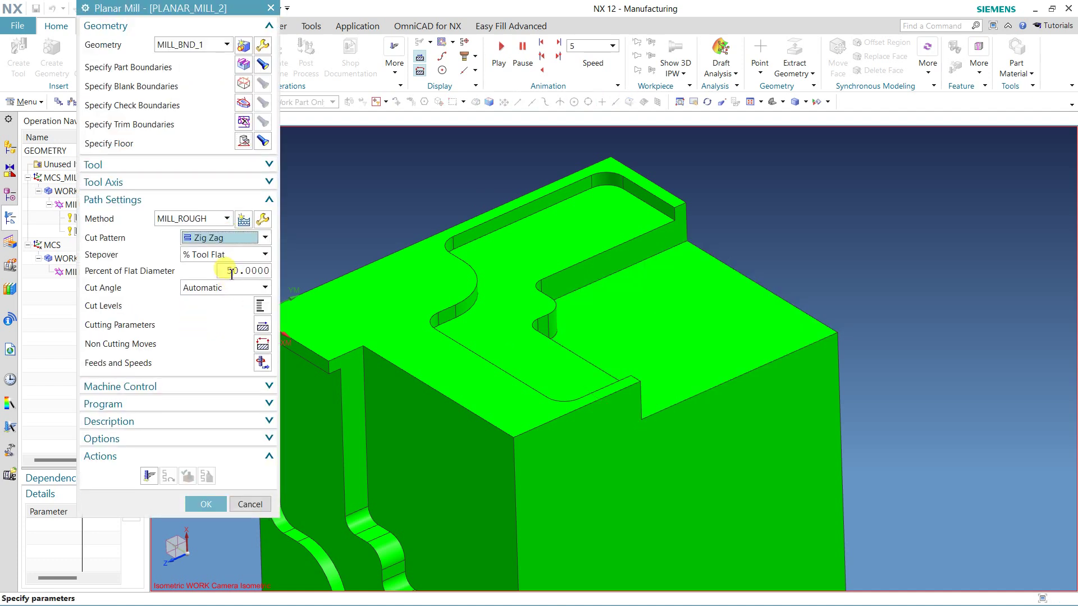
# Try a specified cut angle of 0 from XC for PLANAR_MILL_2.
pyautogui.click(235, 288)
pyautogui.click(209, 310)
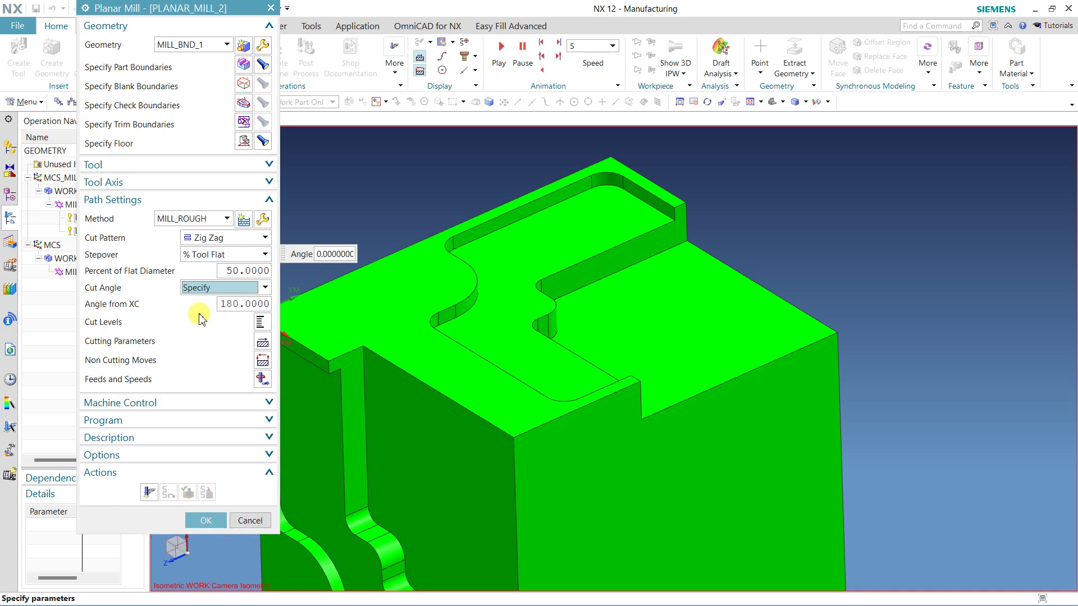
pyautogui.doubleClick(244, 304)
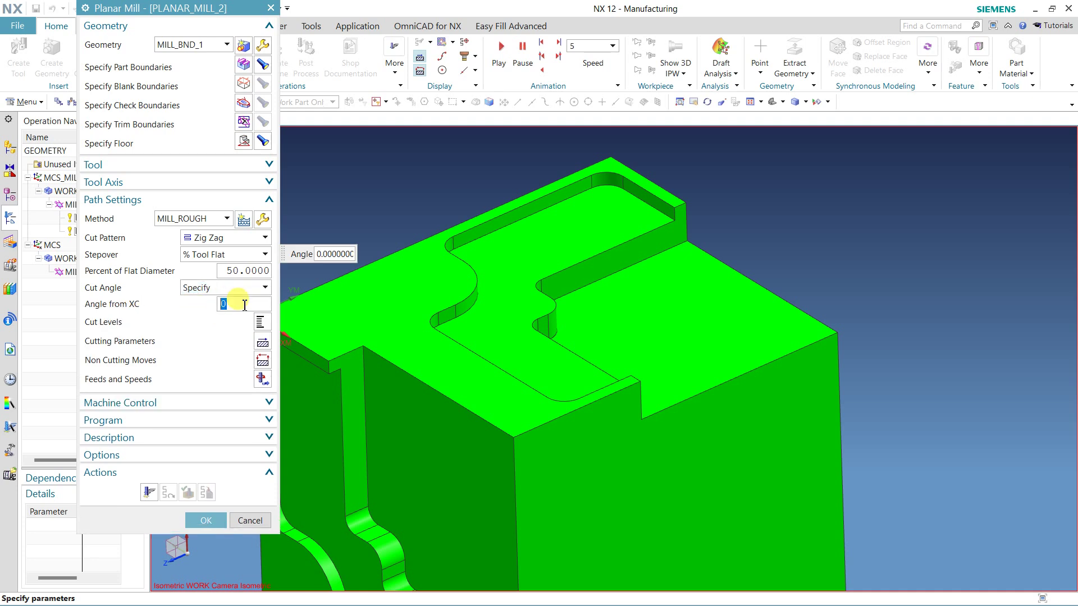
pyautogui.scroll(-2, 535, 365)
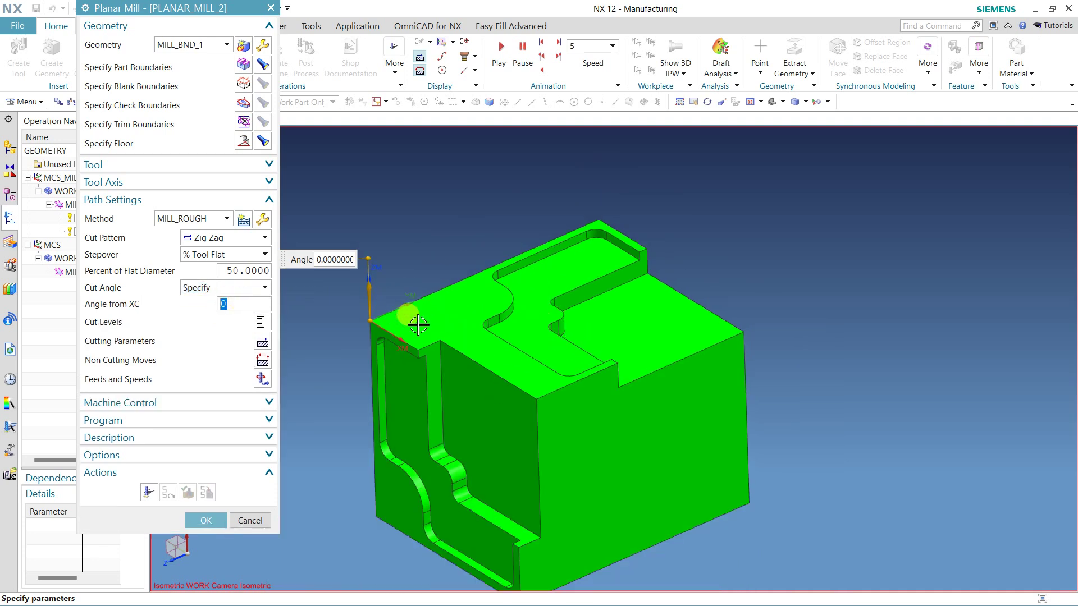
# Define the cut angle by a vector along the top face's long back edge, with its direction reversed.
pyautogui.click(211, 288)
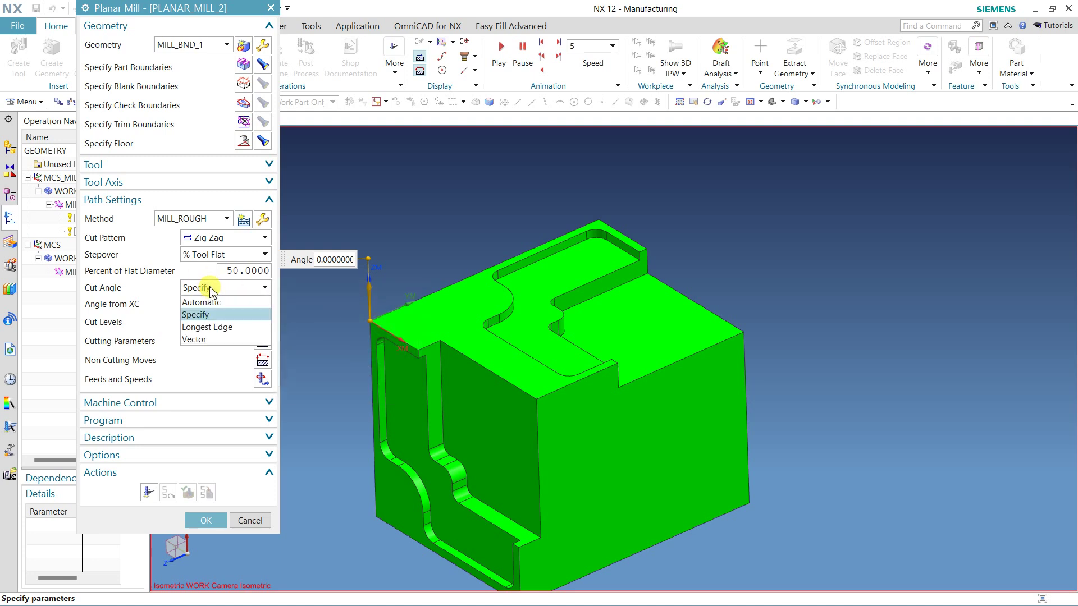
pyautogui.click(212, 341)
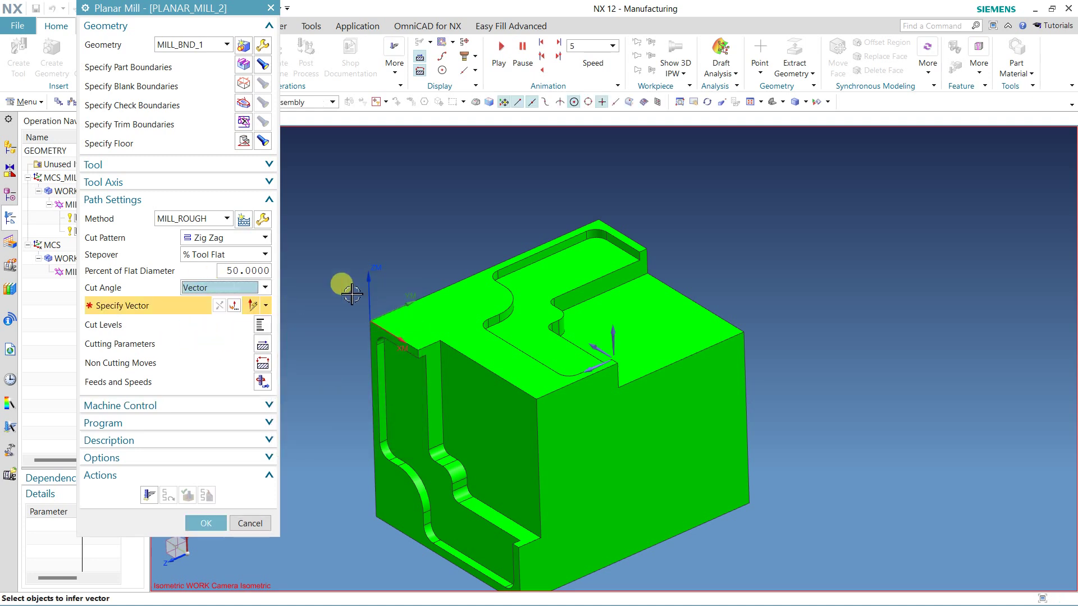
pyautogui.click(470, 278)
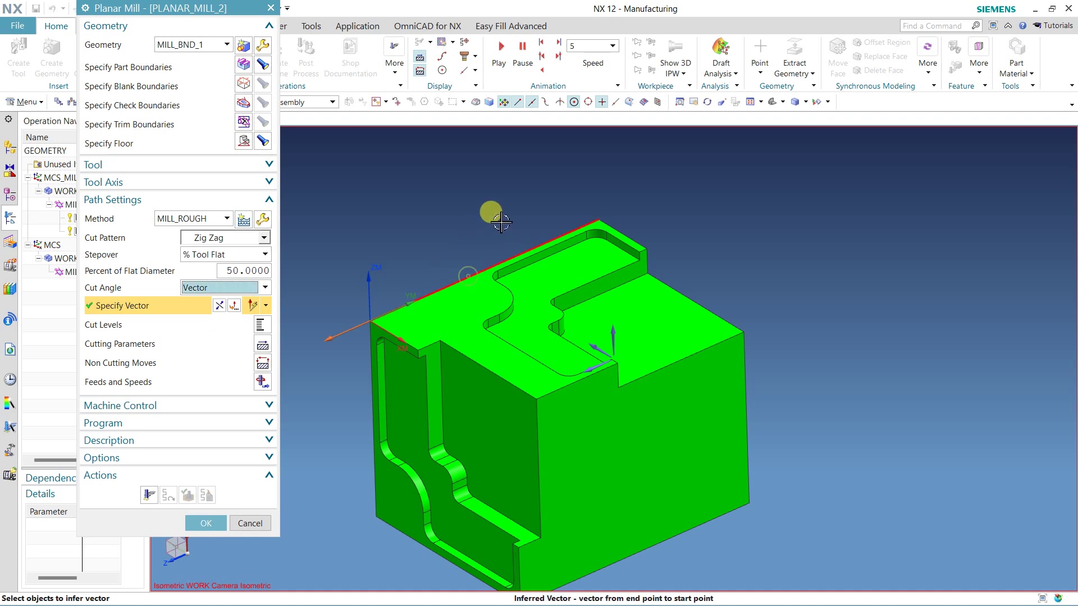
pyautogui.click(220, 307)
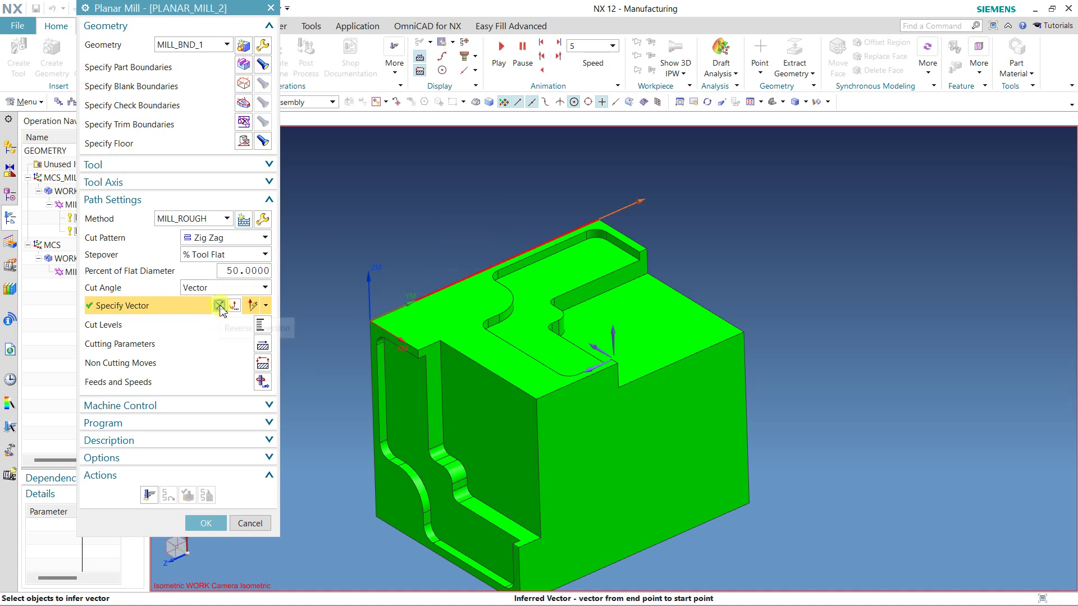
# Set PLANAR_MILL_2's common depth per cut with constant cut levels, and its final floor stock to 0.0300.
pyautogui.click(262, 328)
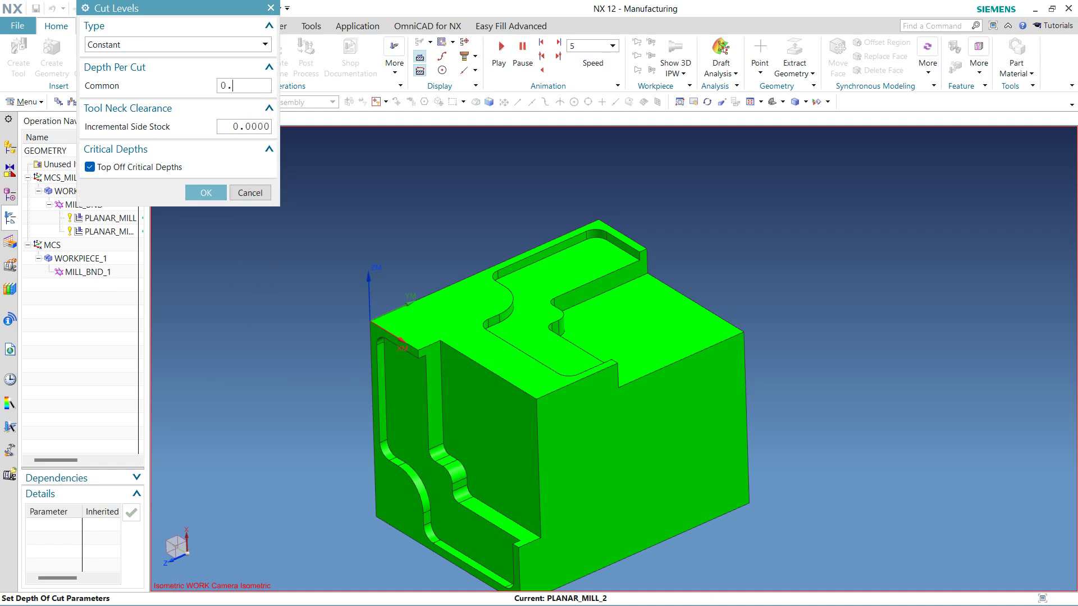
pyautogui.click(205, 192)
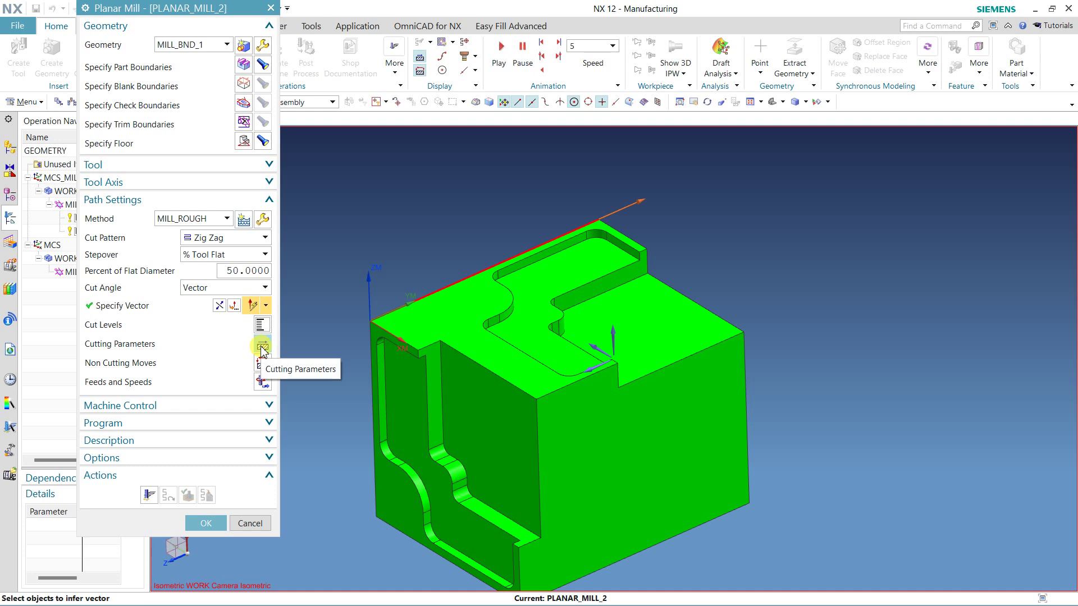
pyautogui.click(261, 347)
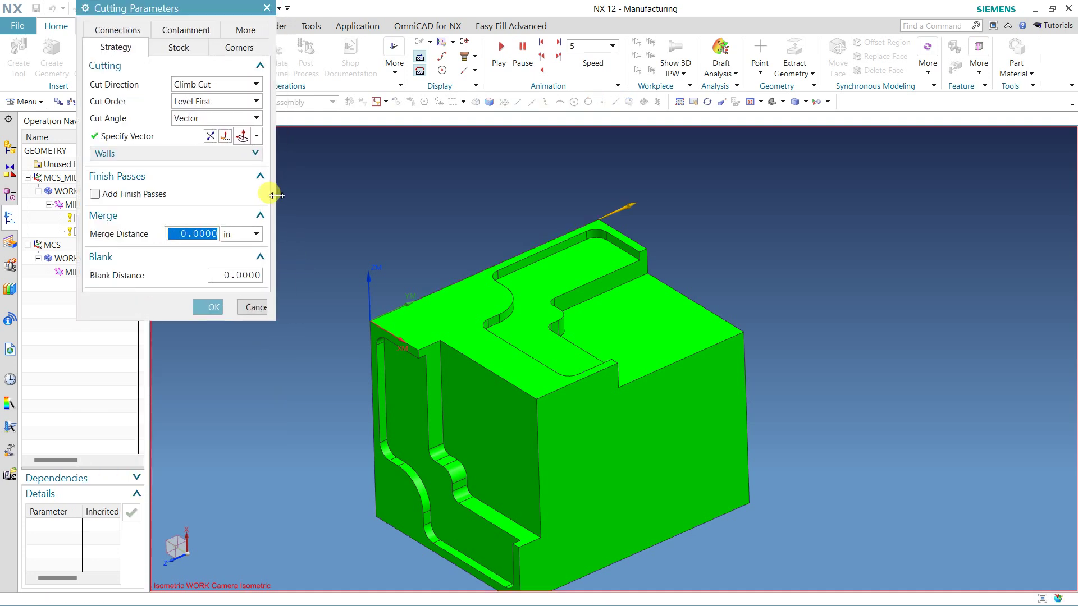
pyautogui.click(186, 46)
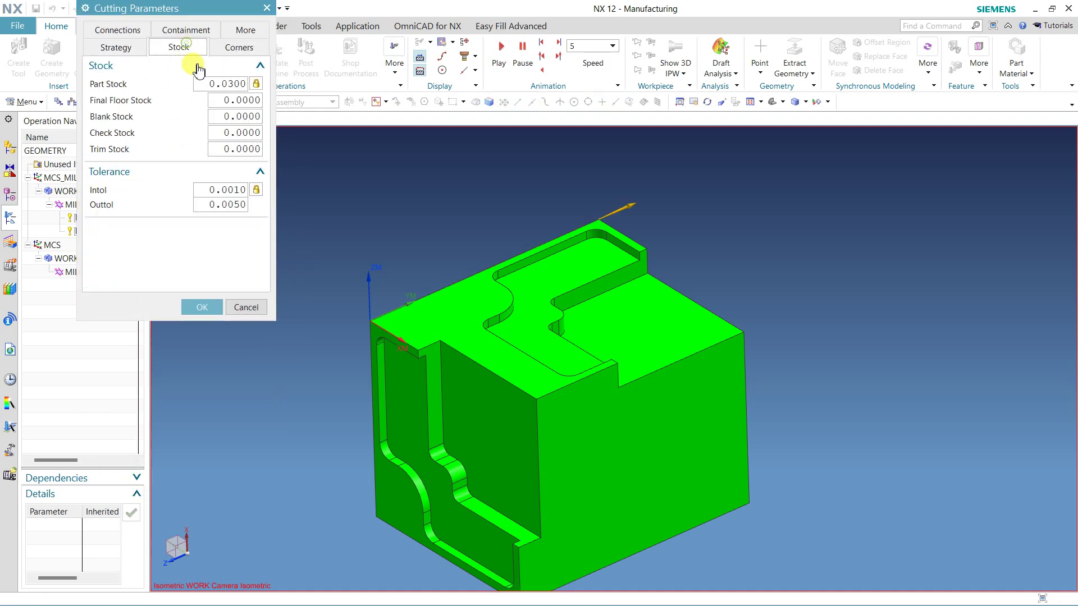
pyautogui.press('BackSpace')
pyautogui.write('3')
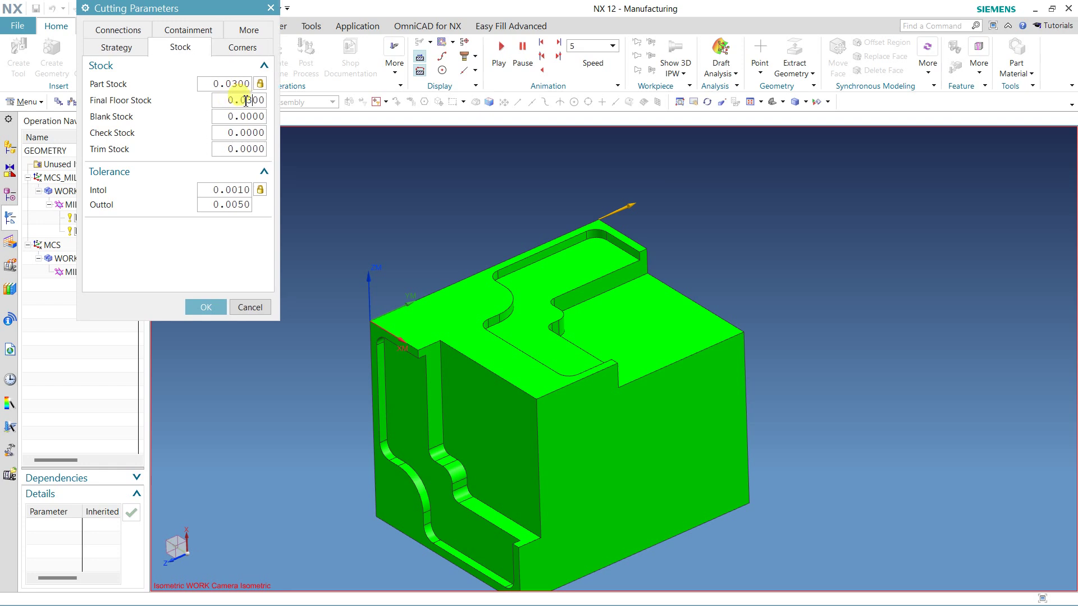
pyautogui.click(202, 307)
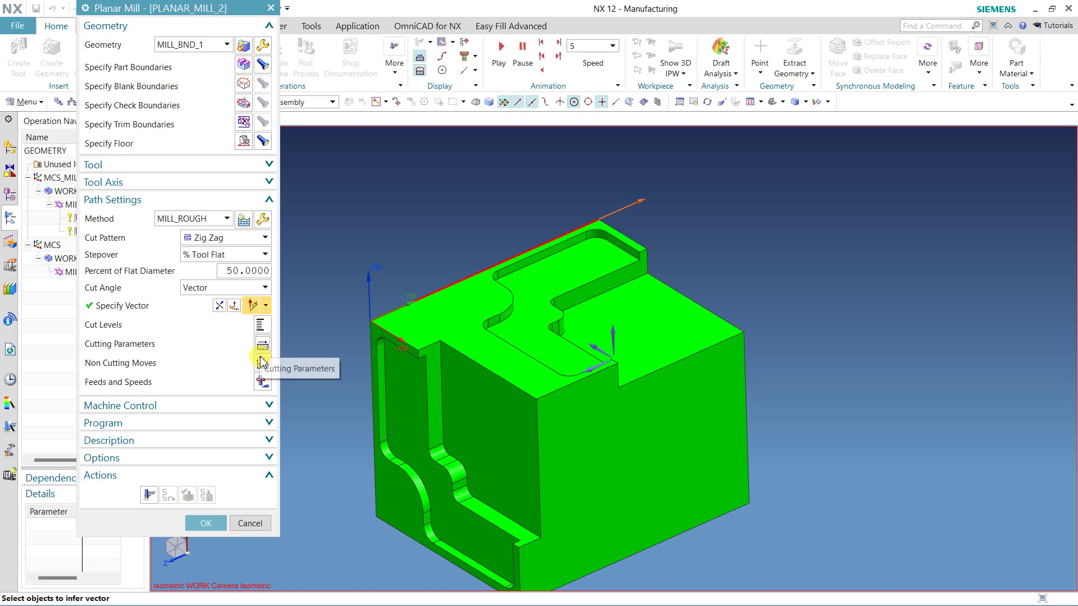
# Set the closed-area engage type in PLANAR_MILL_2's non-cutting moves to Ramp on Shape.
pyautogui.click(261, 363)
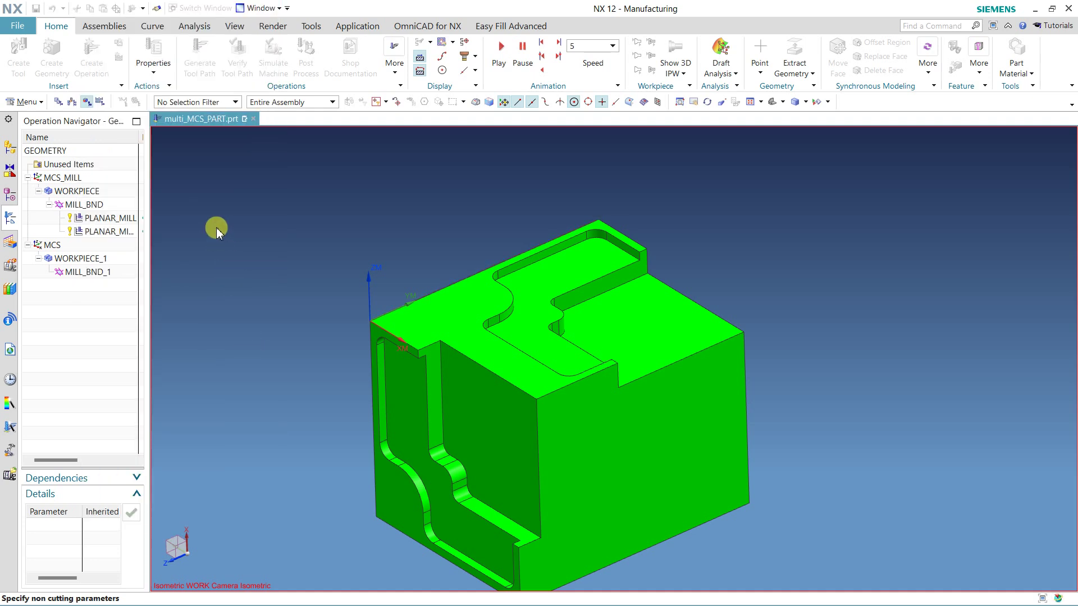
pyautogui.click(208, 87)
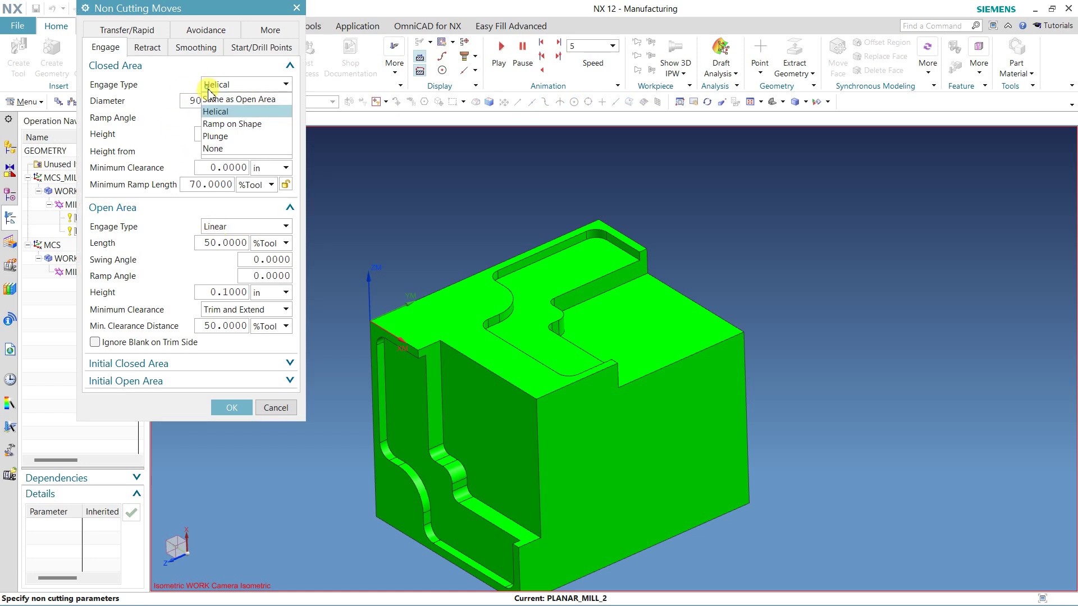
pyautogui.click(222, 124)
pyautogui.click(228, 409)
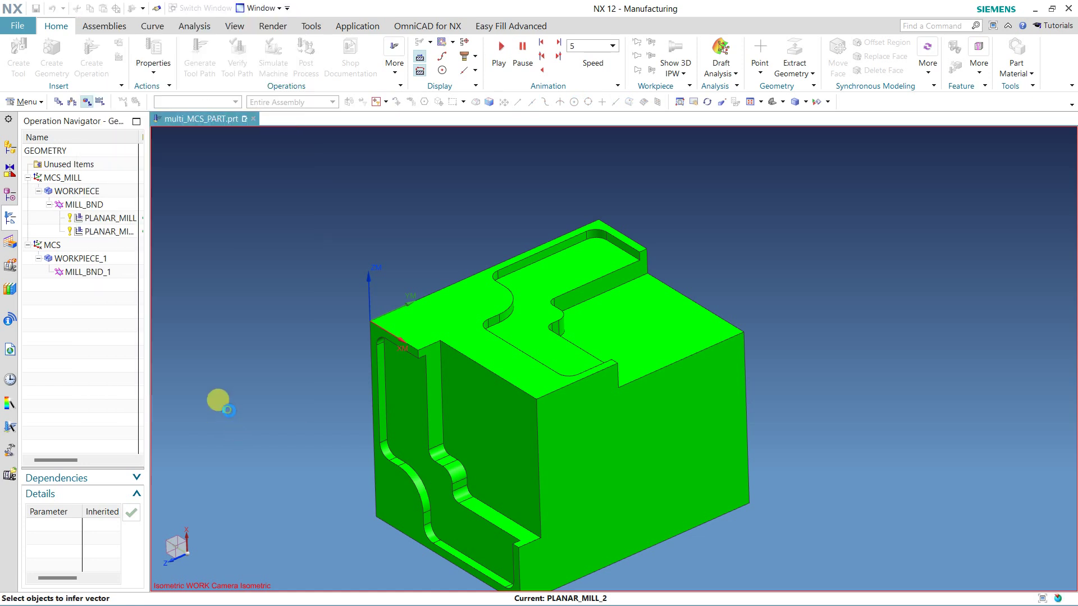
# Generate the PLANAR_MILL_2 tool path, inspect it on the part in wireframe and shaded display, and accept the operation.
pyautogui.click(149, 493)
pyautogui.click(212, 366)
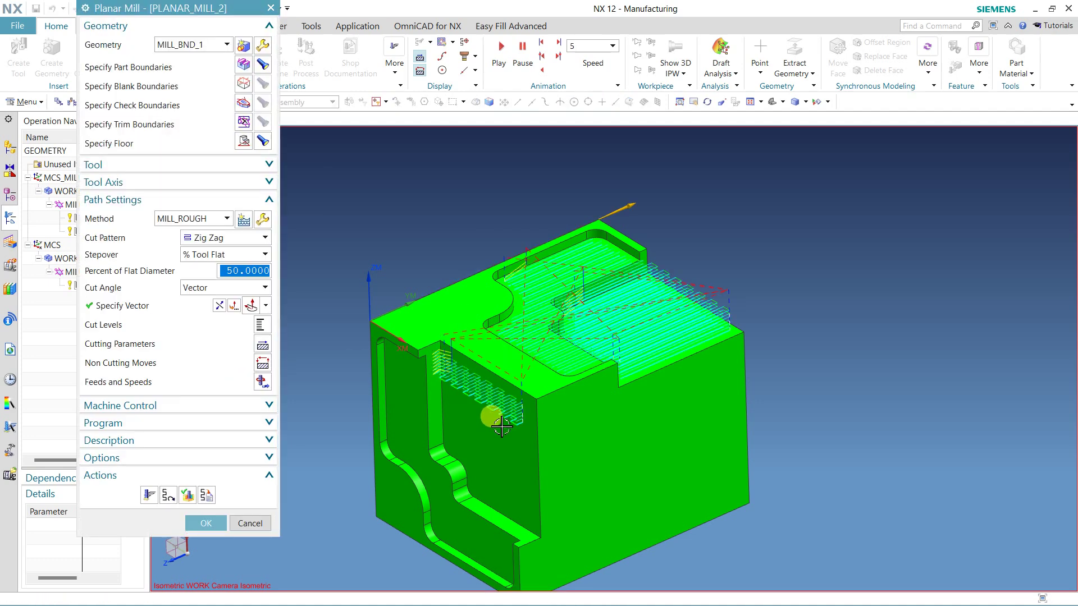
pyautogui.moveTo(564, 410); pyautogui.dragTo(534, 392, button='middle')
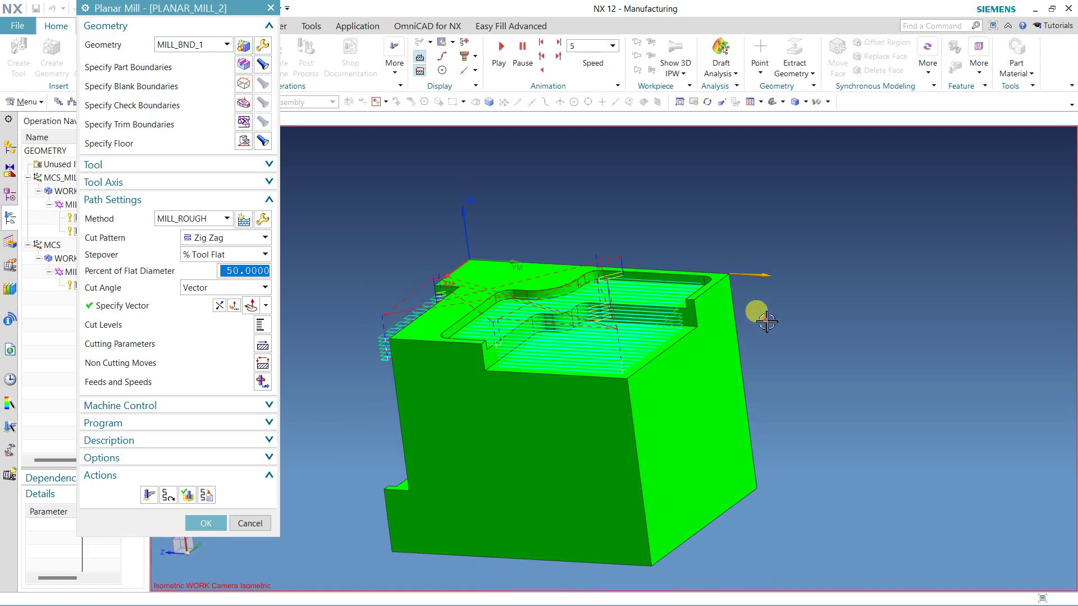
pyautogui.moveTo(785, 338)
pyautogui.mouseDown(button='middle')
pyautogui.moveTo(811, 327)
pyautogui.moveTo(789, 350)
pyautogui.mouseUp(button='middle')
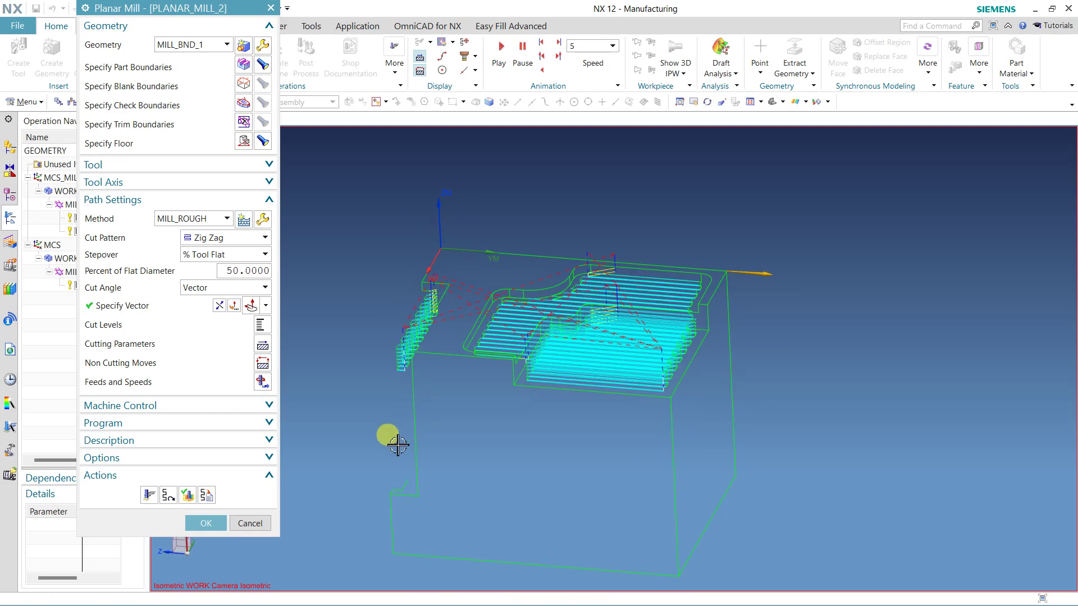
pyautogui.rightClick(566, 198)
pyautogui.click(567, 180)
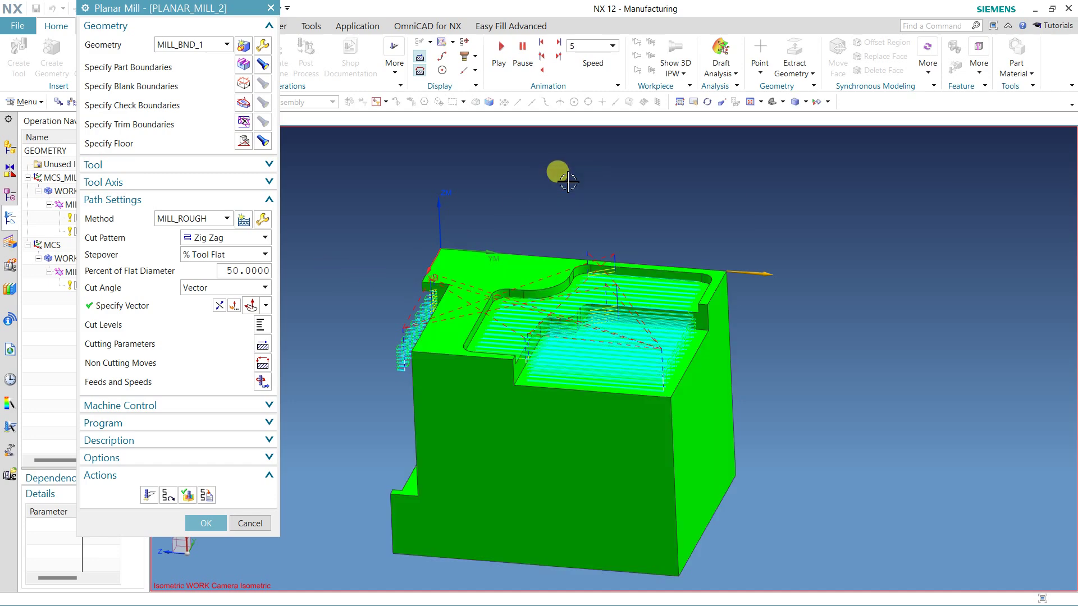
pyautogui.scroll(2, 431, 248)
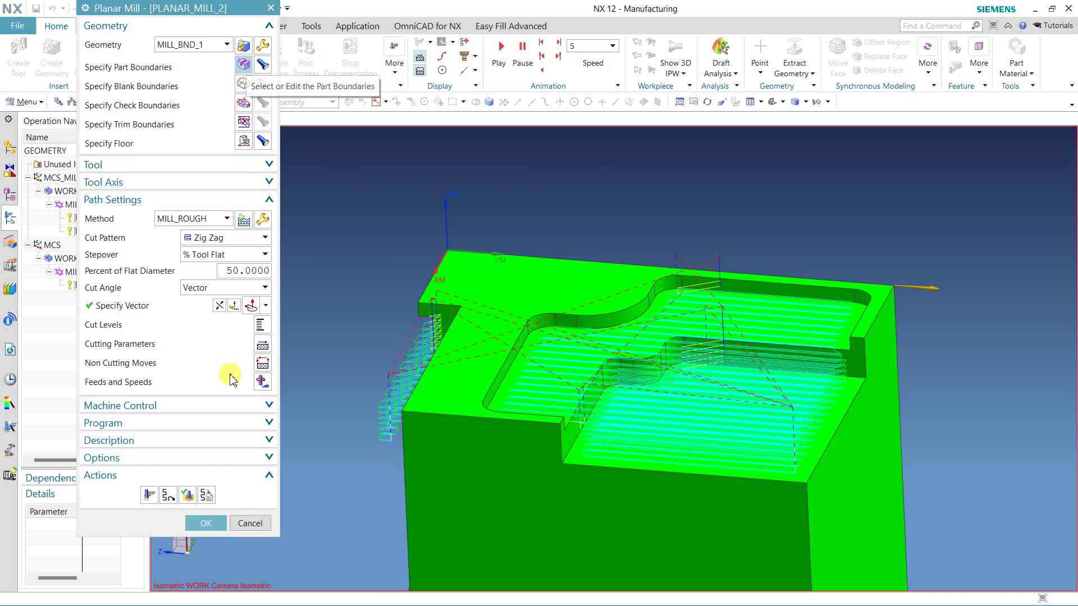
pyautogui.click(205, 522)
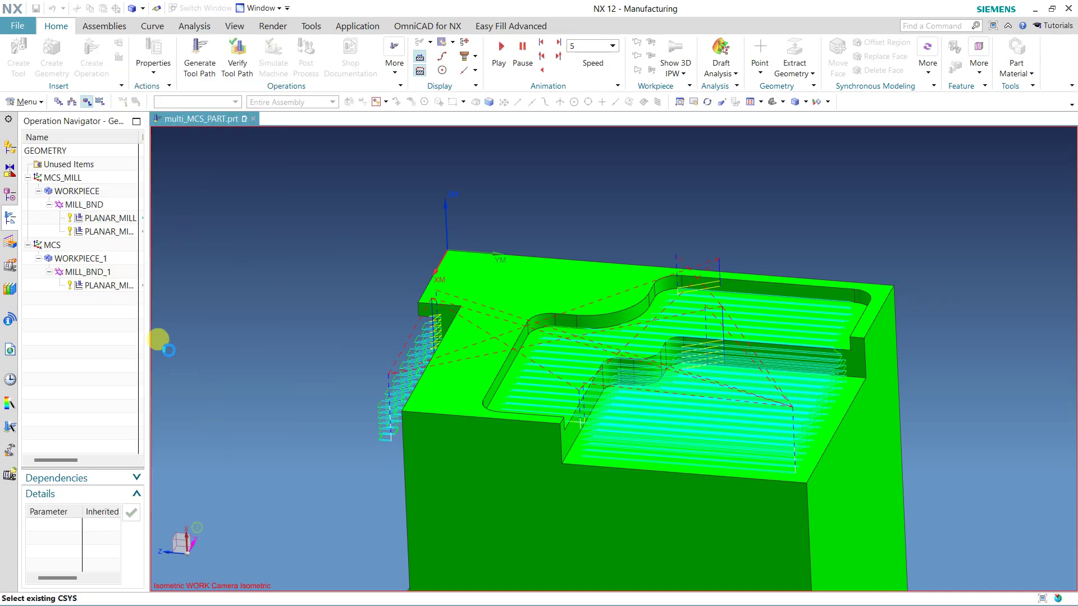
# Reselect the side edges in MILL_BND_1's curve part boundary, following the top face's outline around the corner notch.
pyautogui.doubleClick(90, 274)
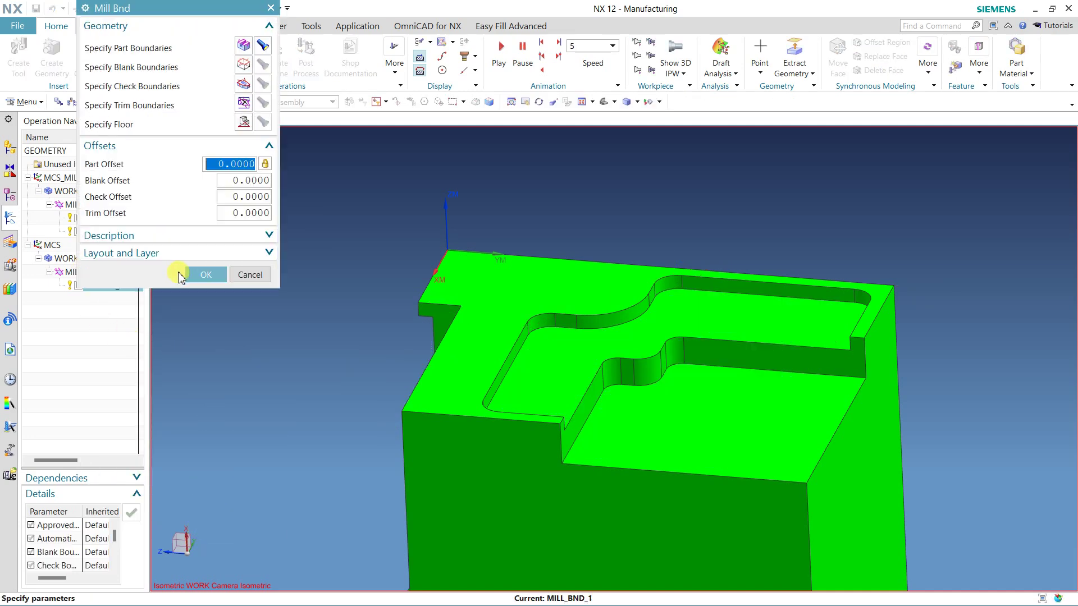
pyautogui.click(244, 52)
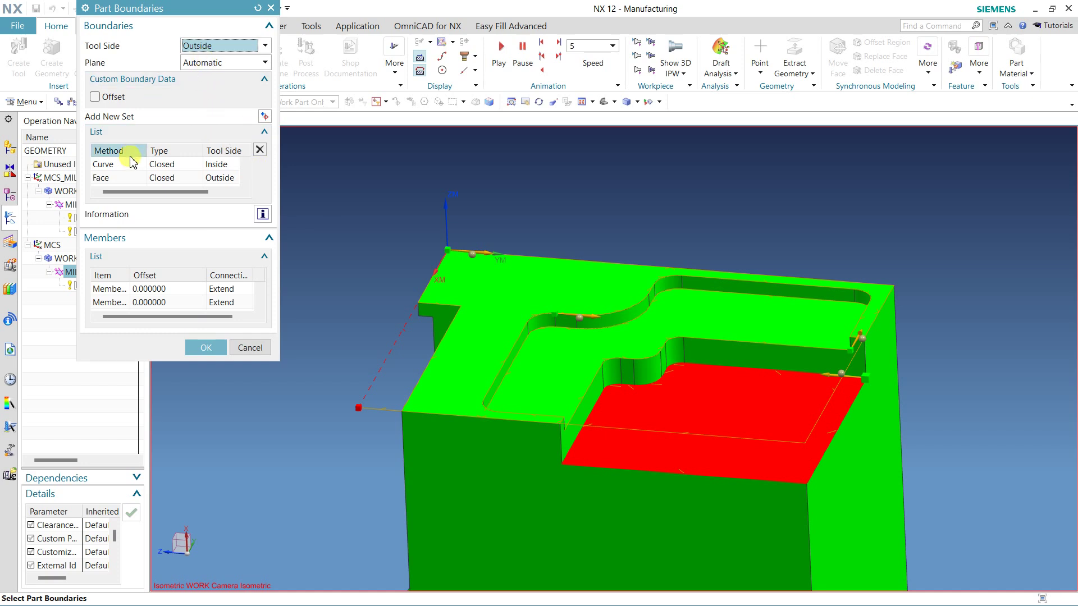
pyautogui.click(133, 164)
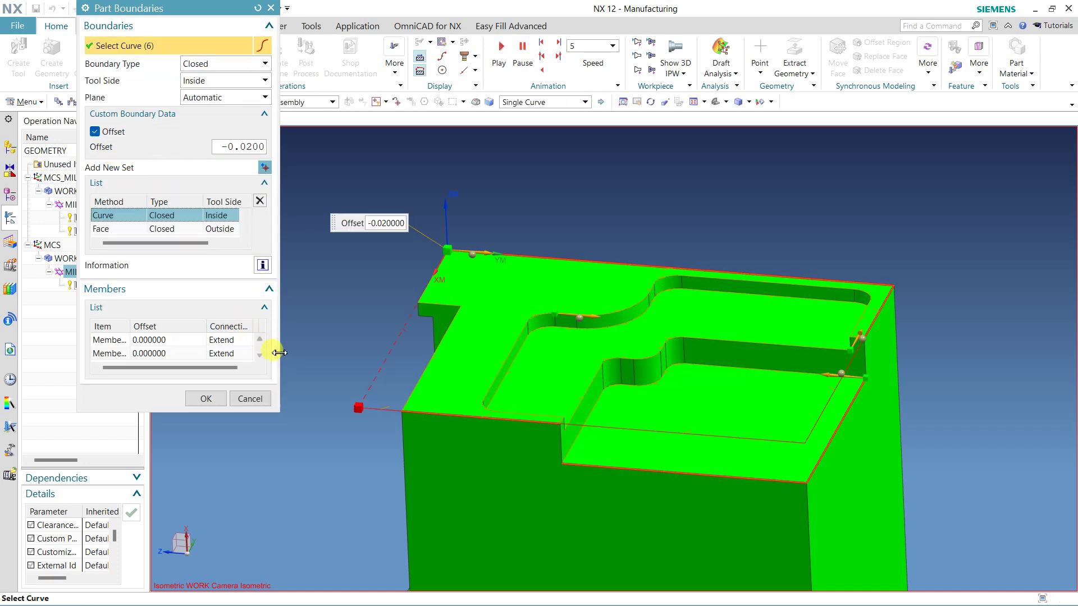
pyautogui.moveTo(361, 368); pyautogui.dragTo(435, 393, button='middle')
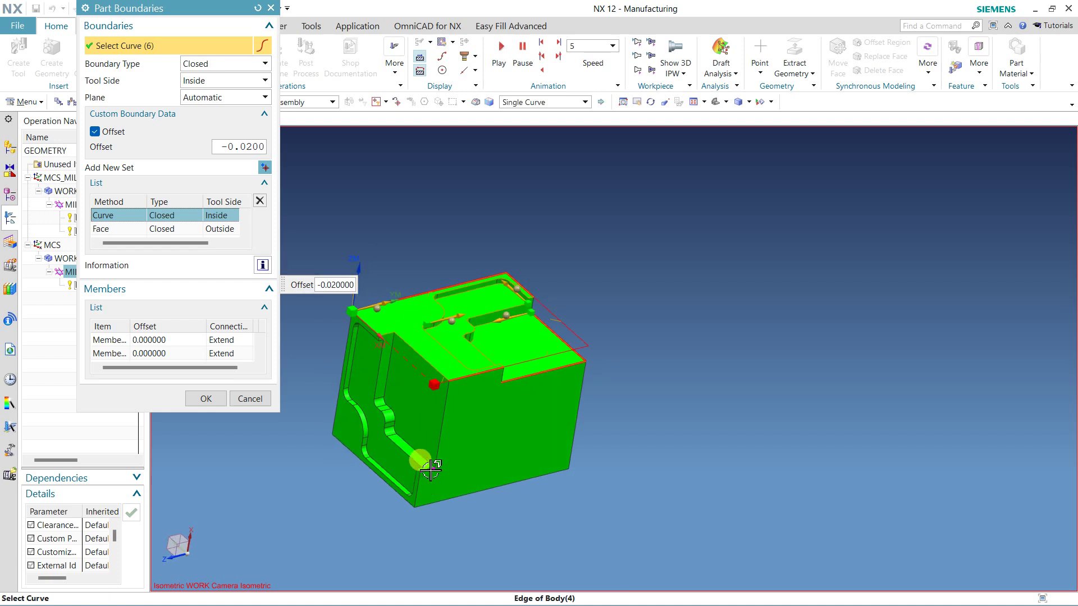
pyautogui.scroll(5, 444, 374)
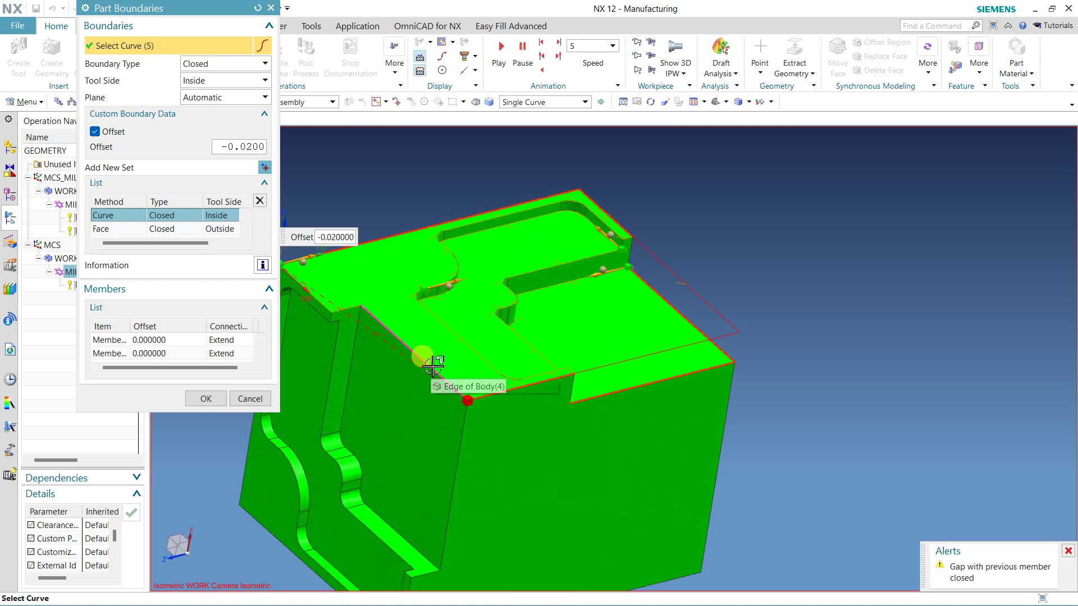
pyautogui.click(293, 286)
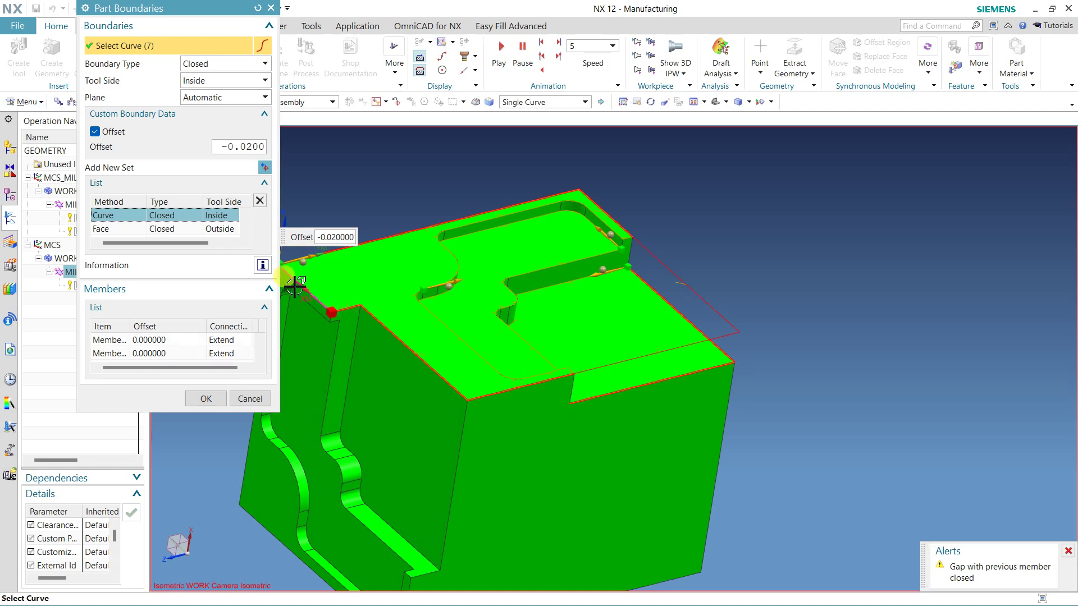
pyautogui.scroll(2, 811, 315)
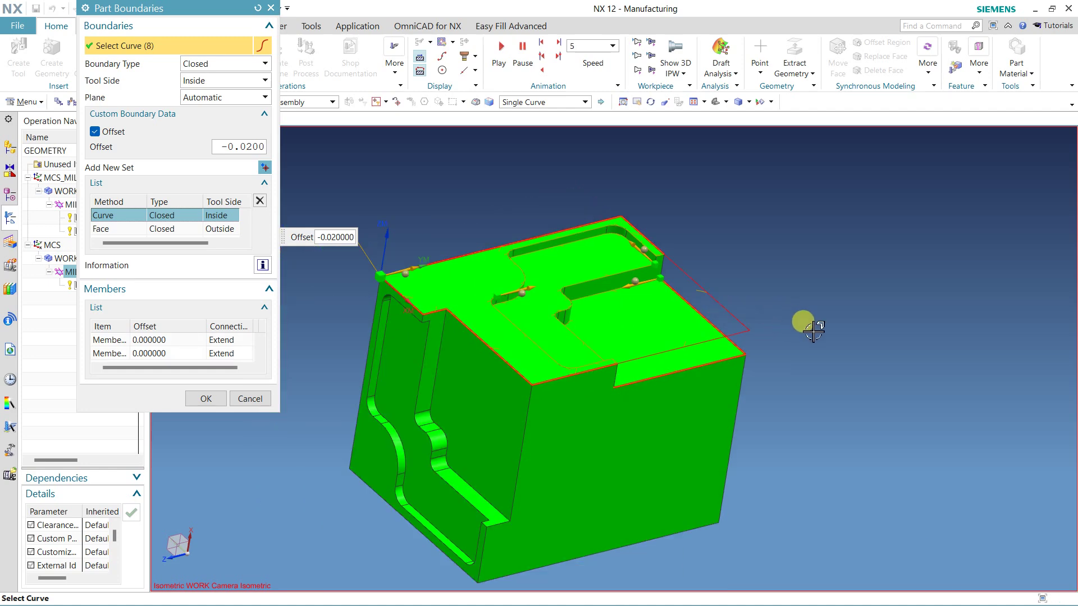
pyautogui.scroll(2, 493, 241)
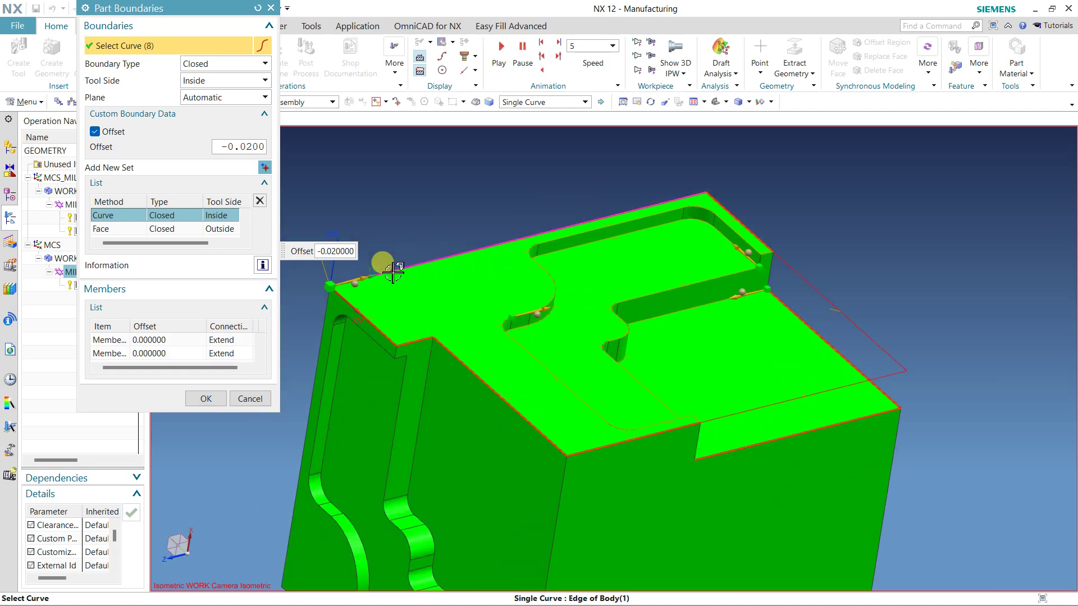
pyautogui.click(206, 398)
pyautogui.click(191, 273)
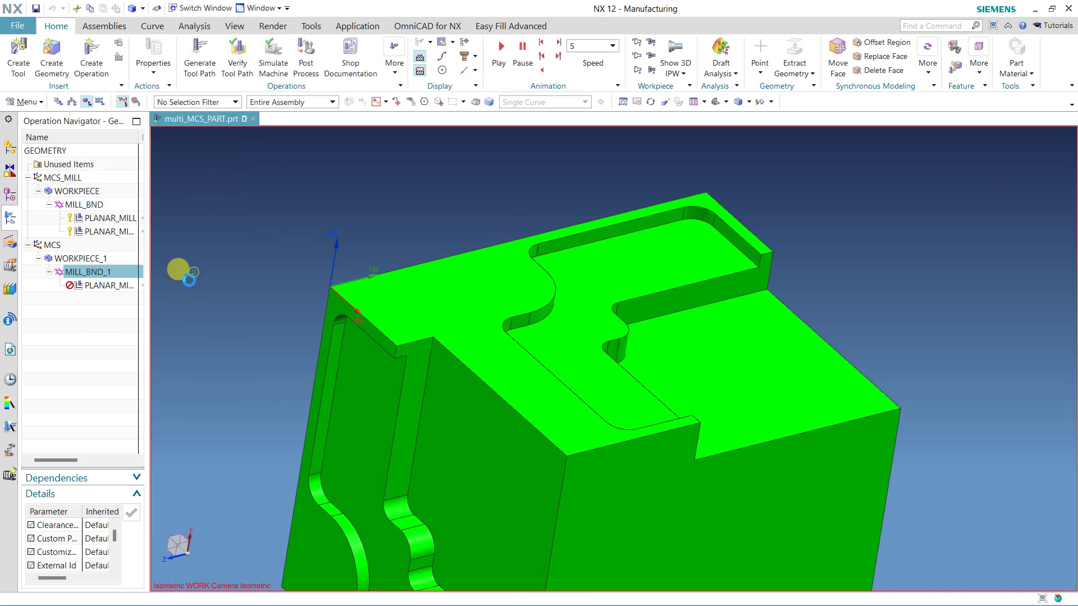
# Regenerate the tool path of the planar mill operation under MILL_BND_1 and inspect it over the pocket and step.
pyautogui.click(108, 285)
pyautogui.click(200, 55)
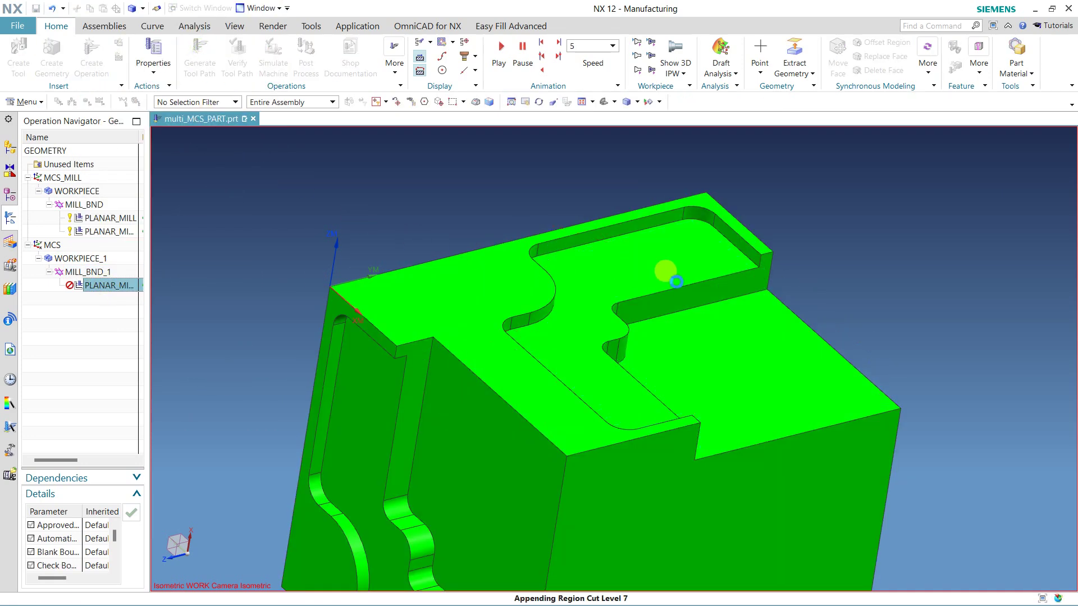
pyautogui.moveTo(820, 305); pyautogui.dragTo(787, 344, button='middle')
pyautogui.scroll(3, 693, 294)
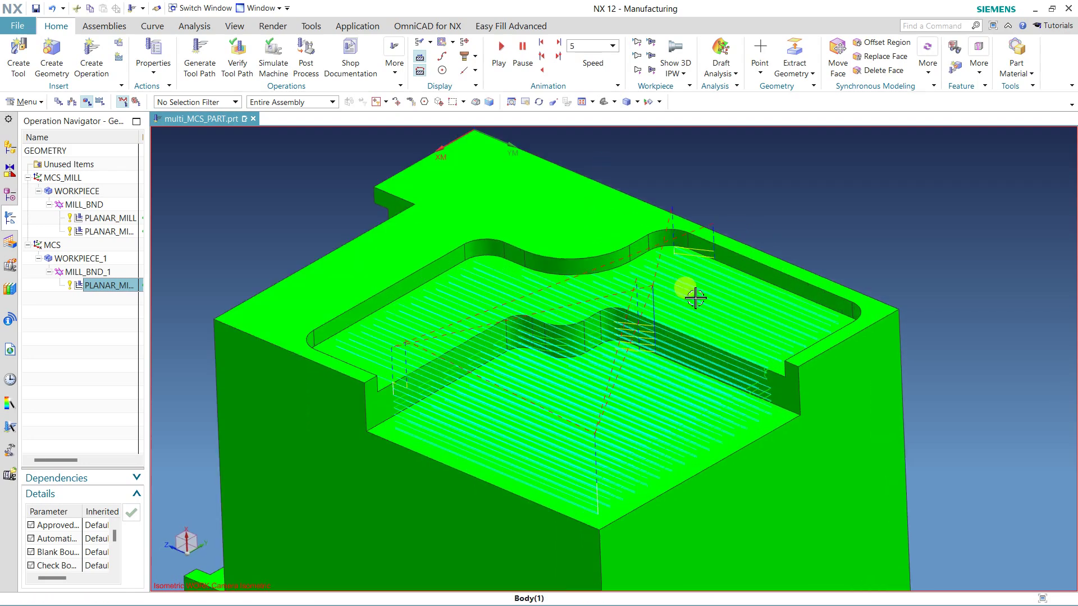
# Verify the regenerated tool path by playing the 3D Dynamic material removal simulation.
pyautogui.click(230, 58)
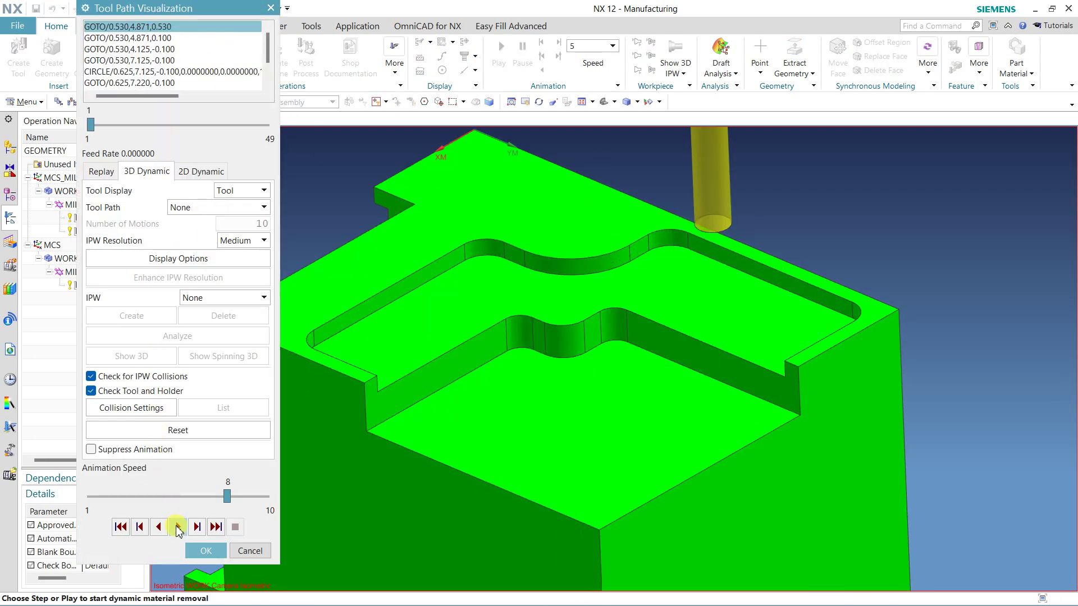
pyautogui.click(178, 528)
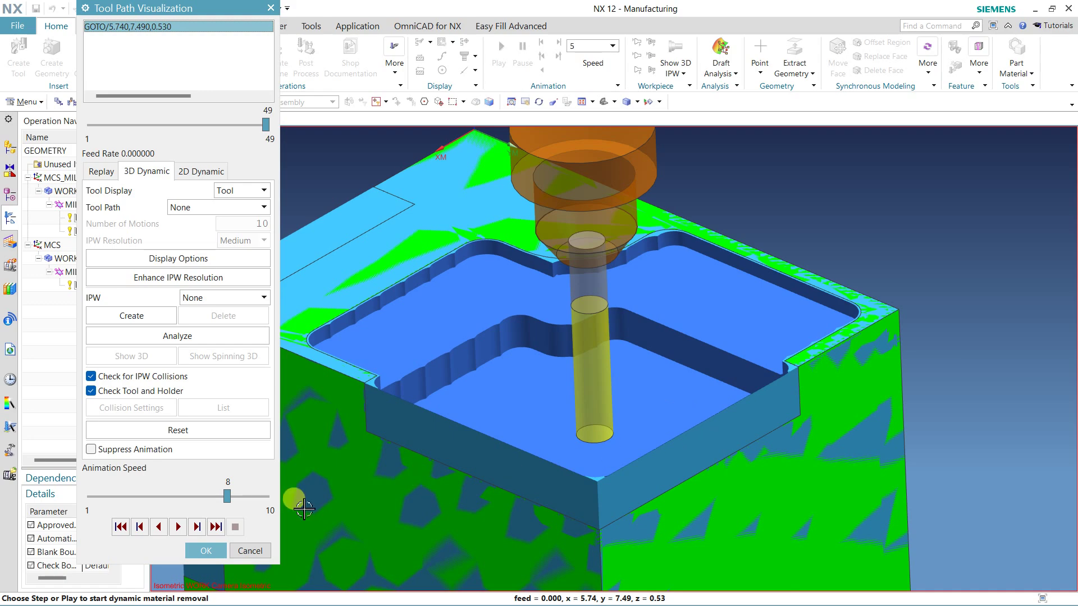
pyautogui.click(205, 551)
# In MILL_BND_1's part boundaries, edit the curve boundary and enable a member offset of -0.2 on a single member edge.
pyautogui.moveTo(438, 334); pyautogui.dragTo(204, 278, button='middle')
pyautogui.doubleClick(85, 272)
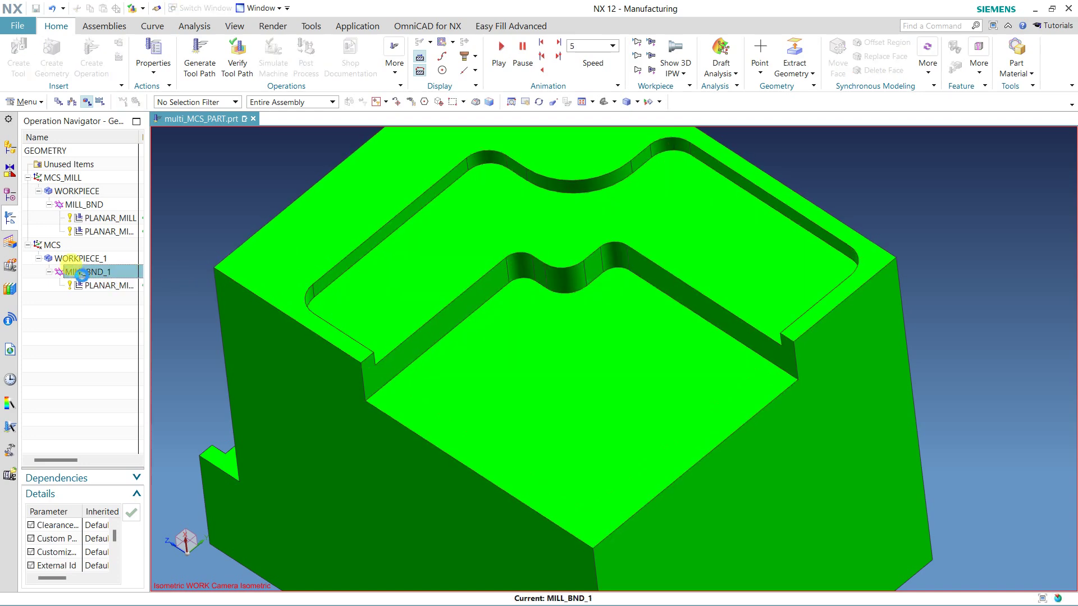
pyautogui.click(241, 48)
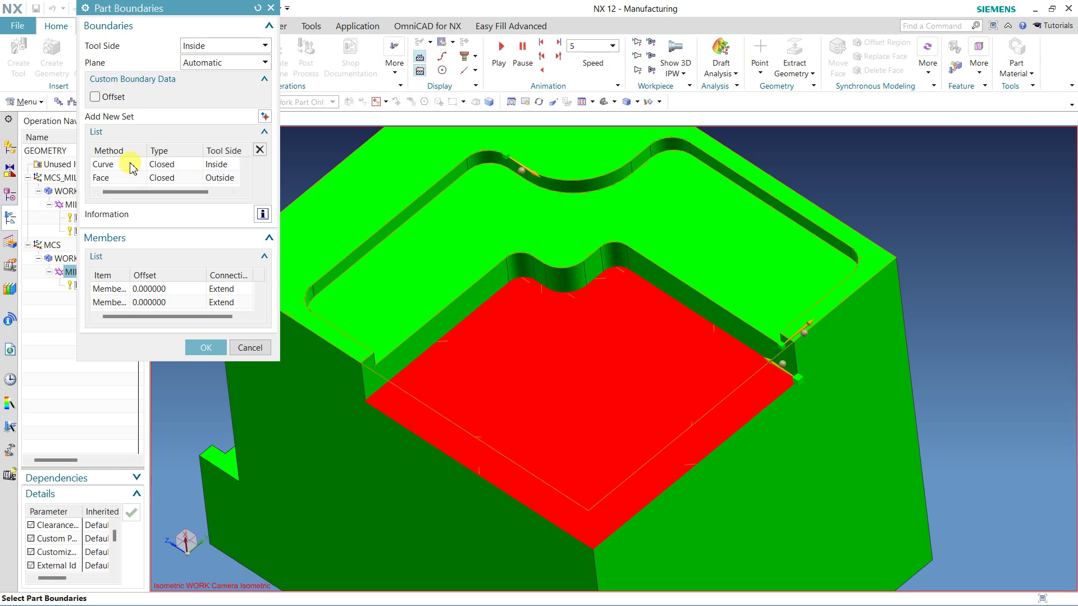
pyautogui.click(131, 165)
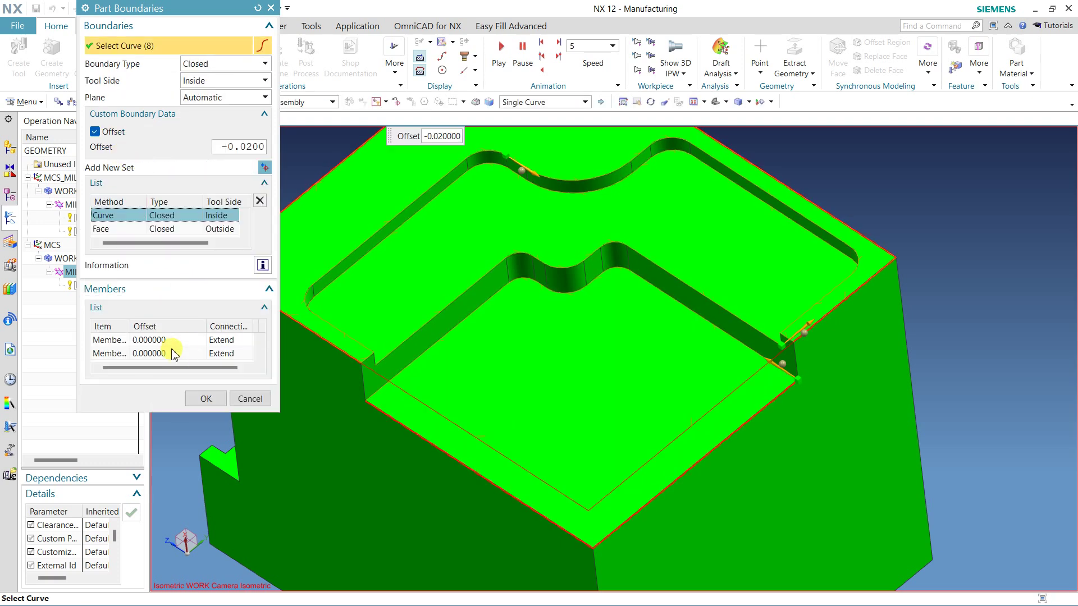
pyautogui.click(153, 340)
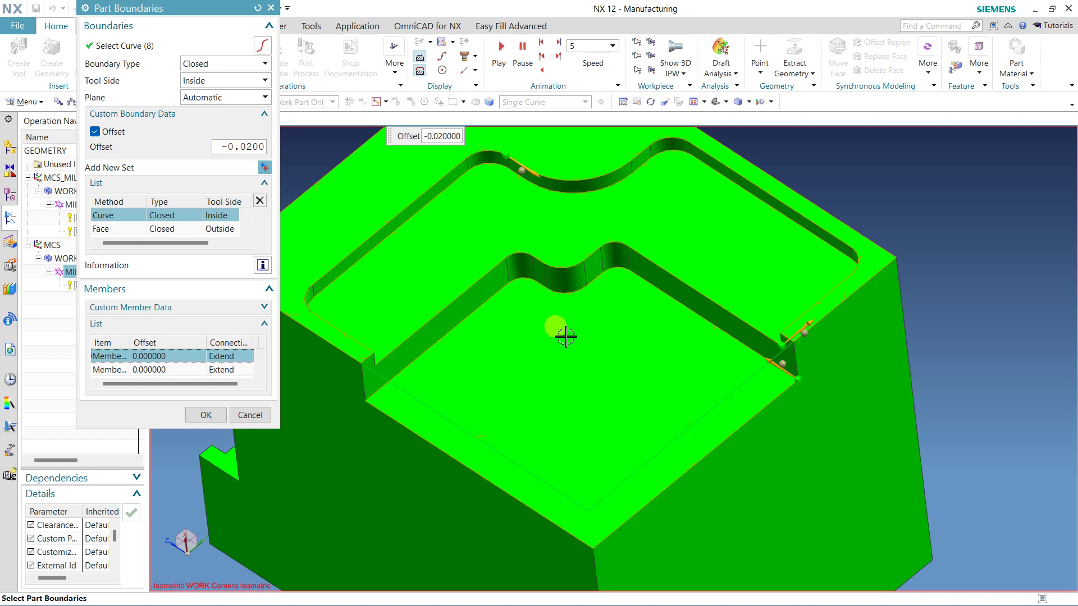
pyautogui.scroll(-2, 566, 337)
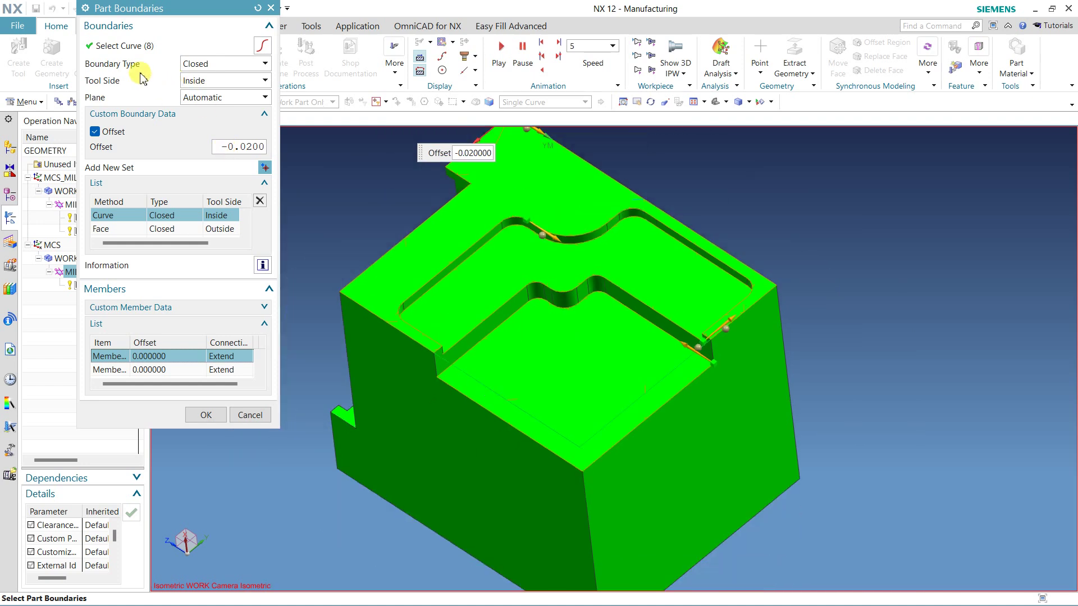
pyautogui.click(143, 46)
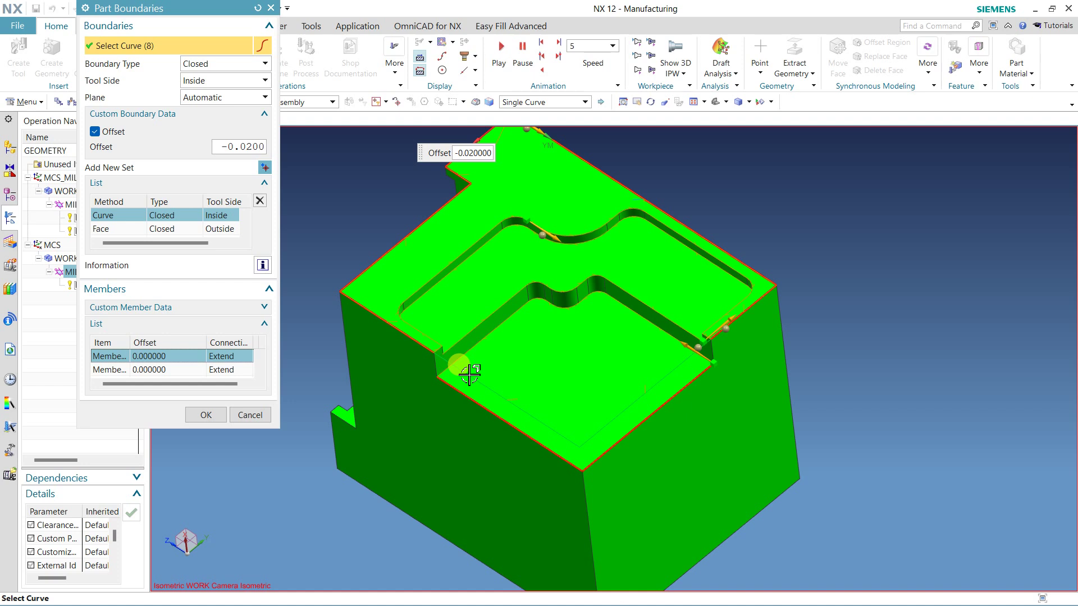
pyautogui.click(126, 216)
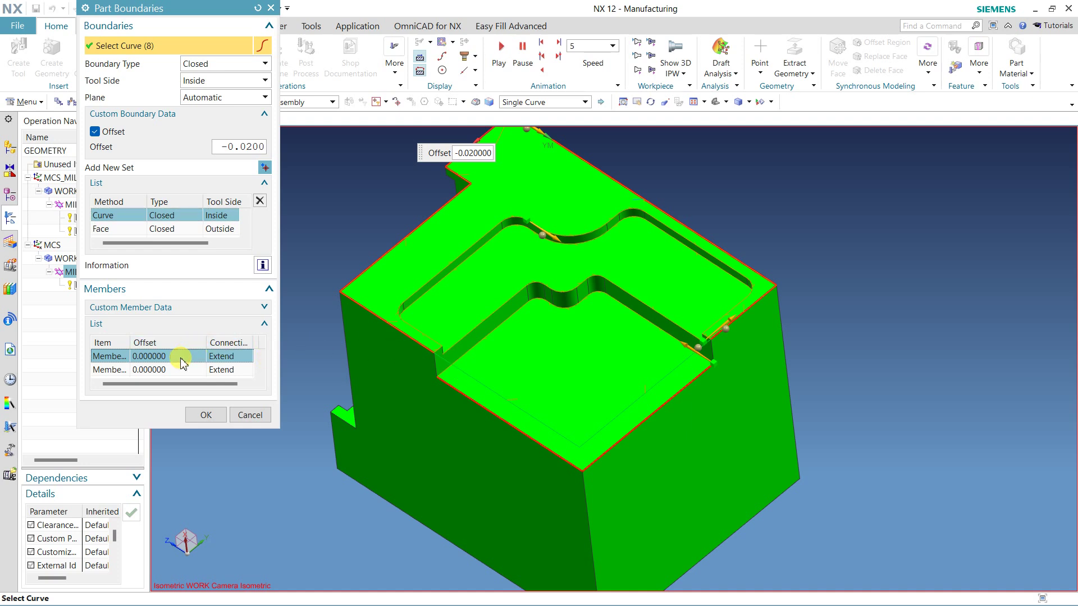
pyautogui.click(160, 290)
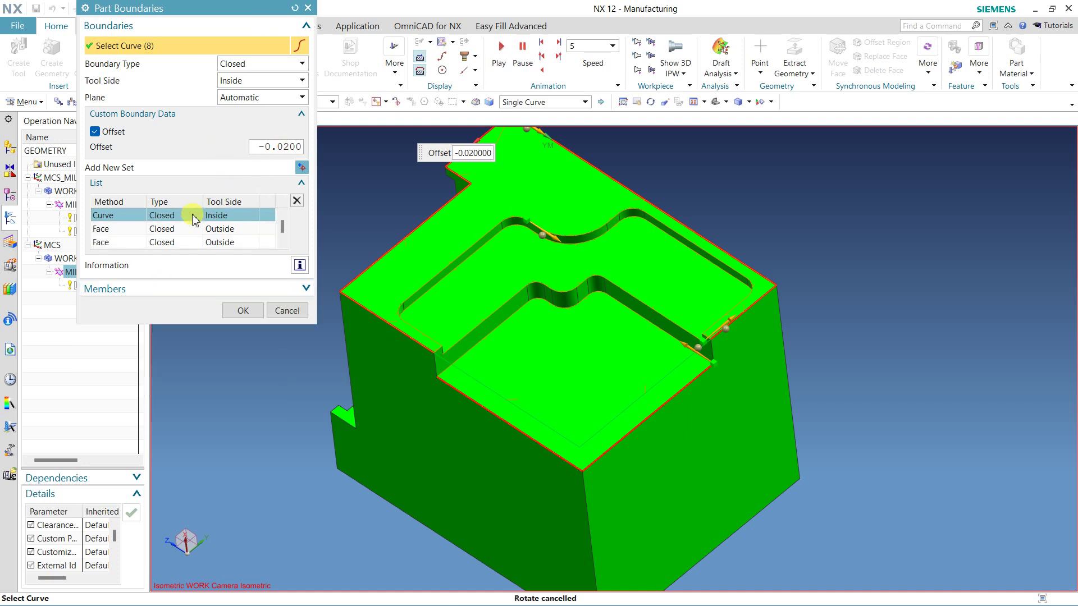
pyautogui.click(134, 289)
pyautogui.click(94, 342)
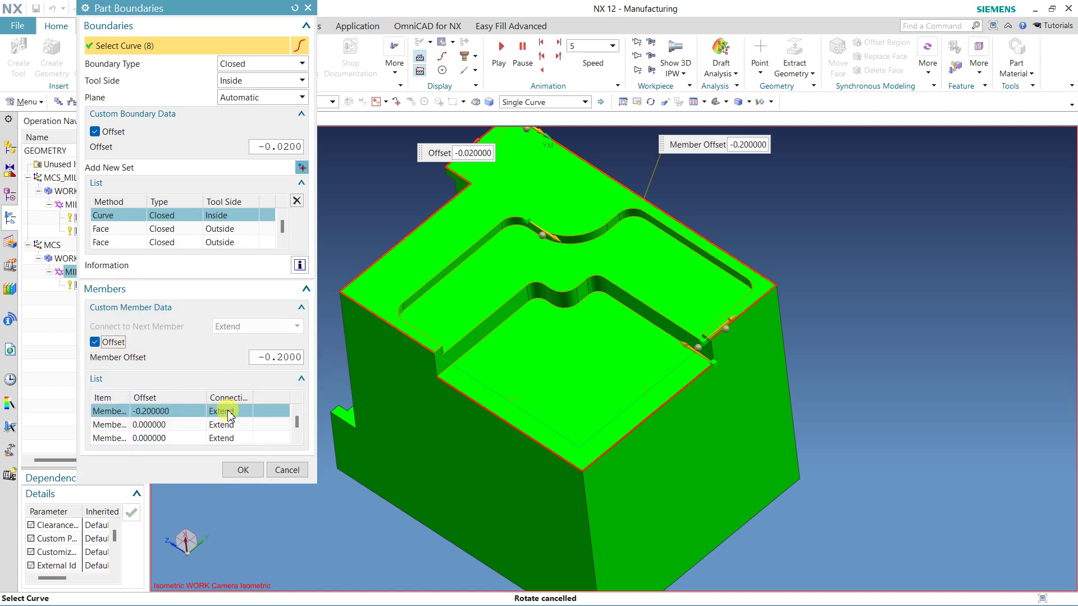
# Set a member offset of -0.2 on the following members of the curve boundary and accept the MILL_BND_1 part boundaries.
pyautogui.scroll(-1, 178, 430)
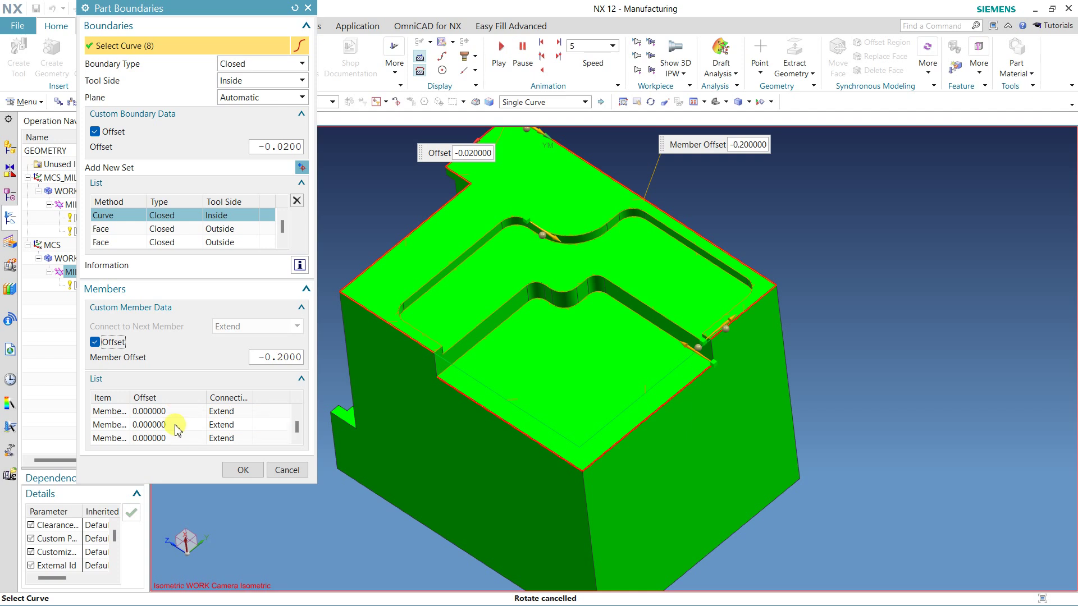
pyautogui.keyDown('shift'); pyautogui.click(168, 438); pyautogui.keyUp('shift')
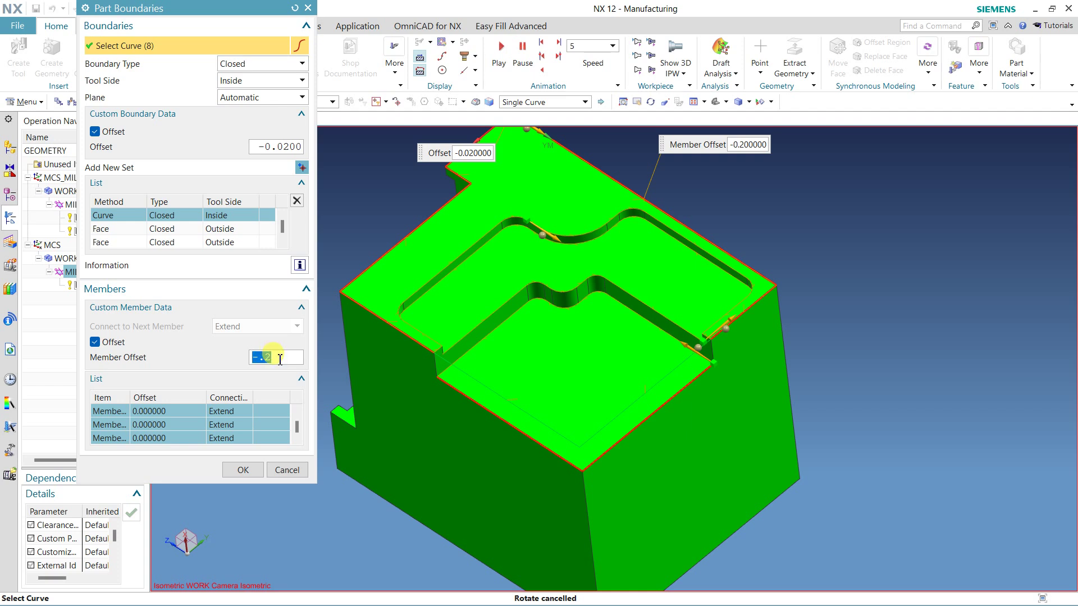
pyautogui.click(177, 425)
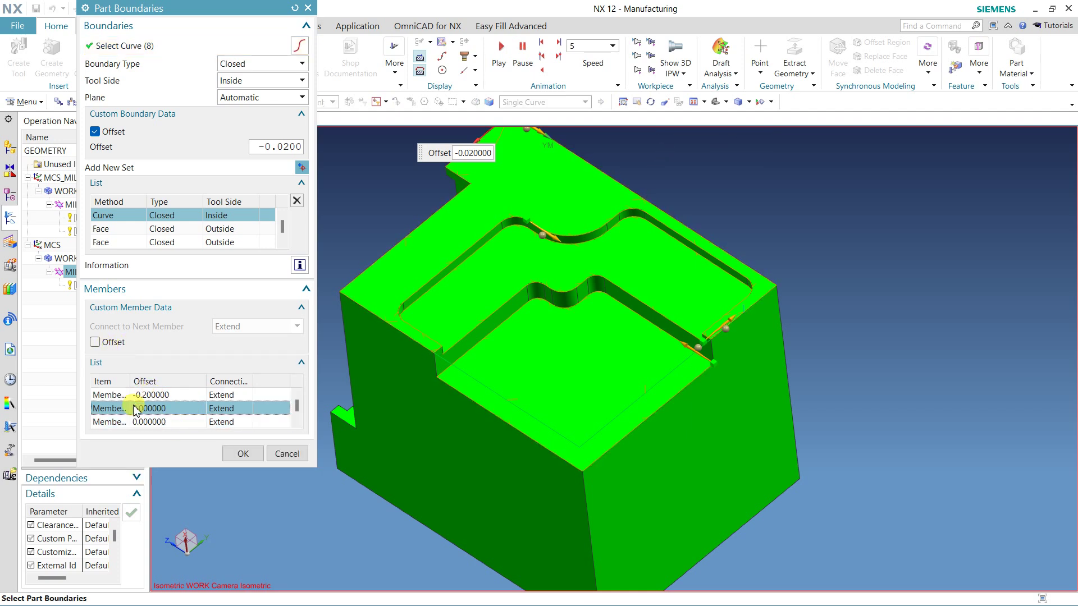
pyautogui.scroll(-1, 155, 410)
pyautogui.keyDown('shift'); pyautogui.click(164, 424); pyautogui.keyUp('shift')
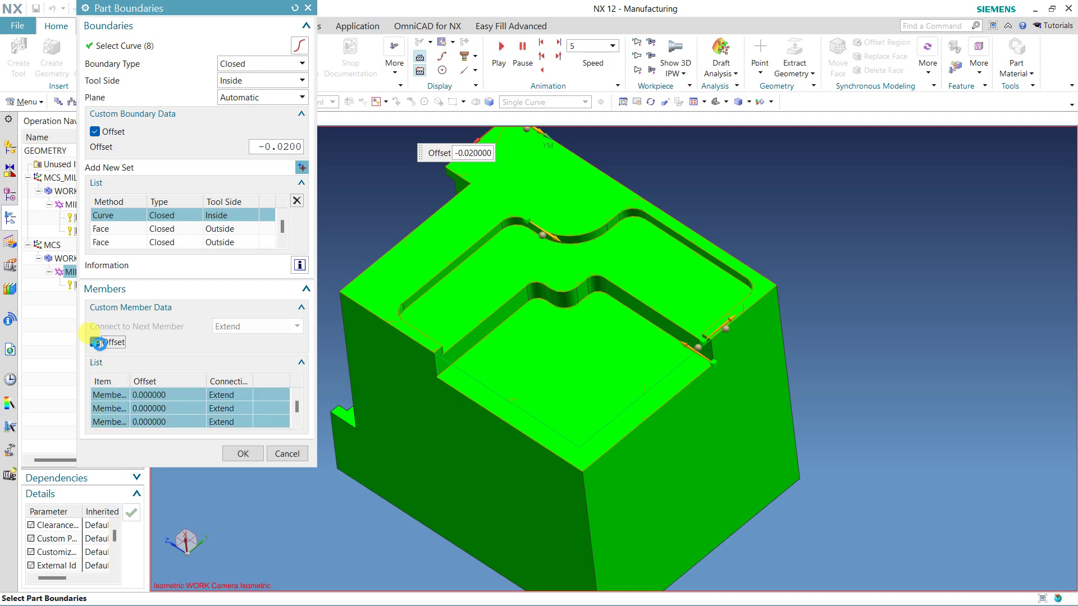
pyautogui.click(95, 343)
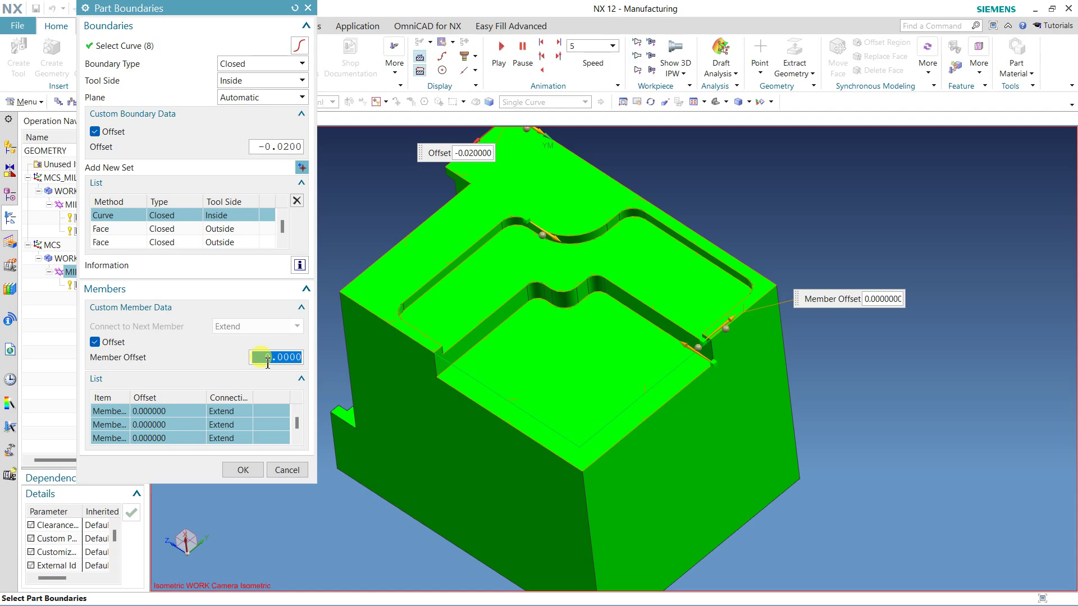
pyautogui.press('Return')
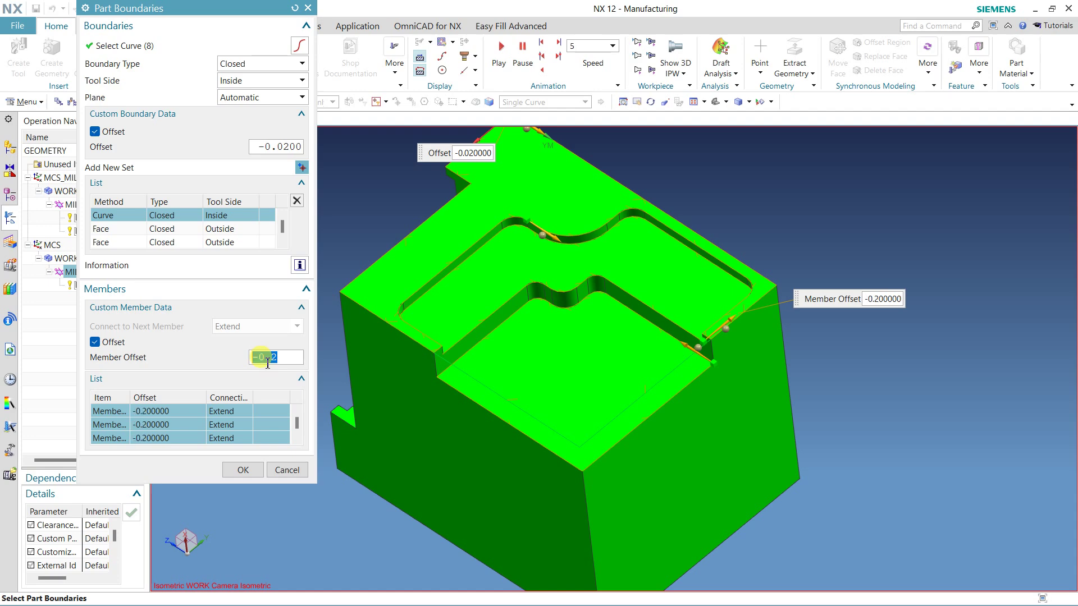
pyautogui.click(228, 471)
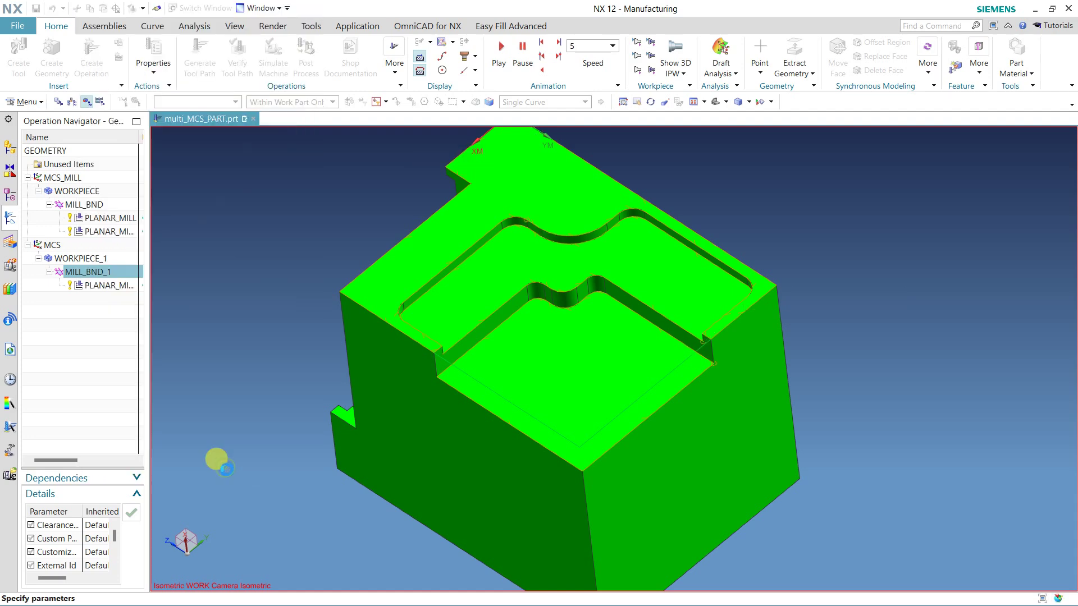
# Regenerate the PLANAR_MILL_2 tool path and verify it by playing the 3D Dynamic material removal simulation.
pyautogui.click(210, 273)
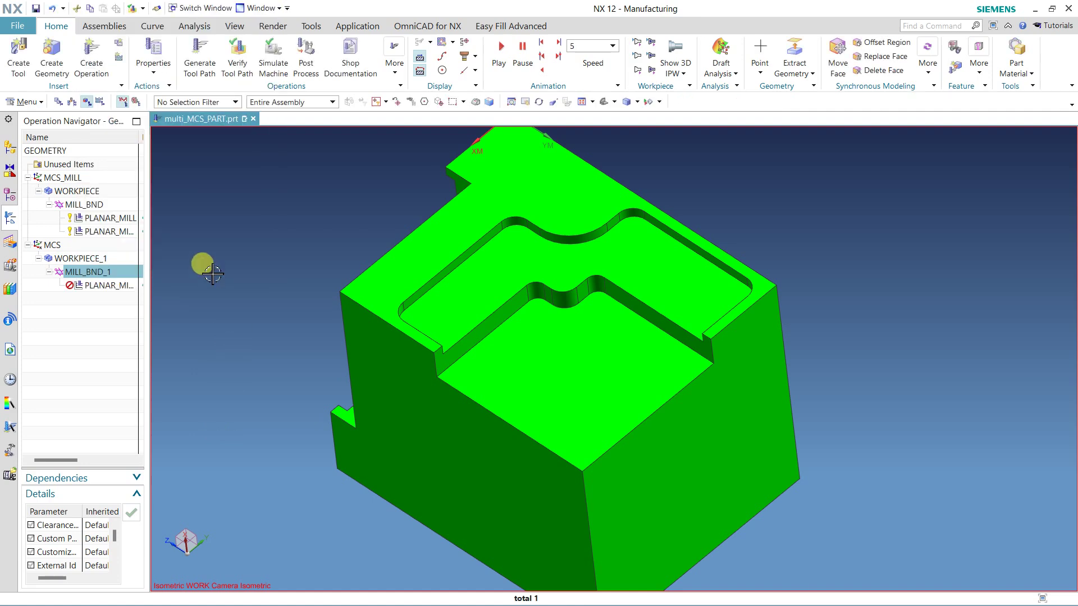
pyautogui.click(101, 285)
pyautogui.click(199, 56)
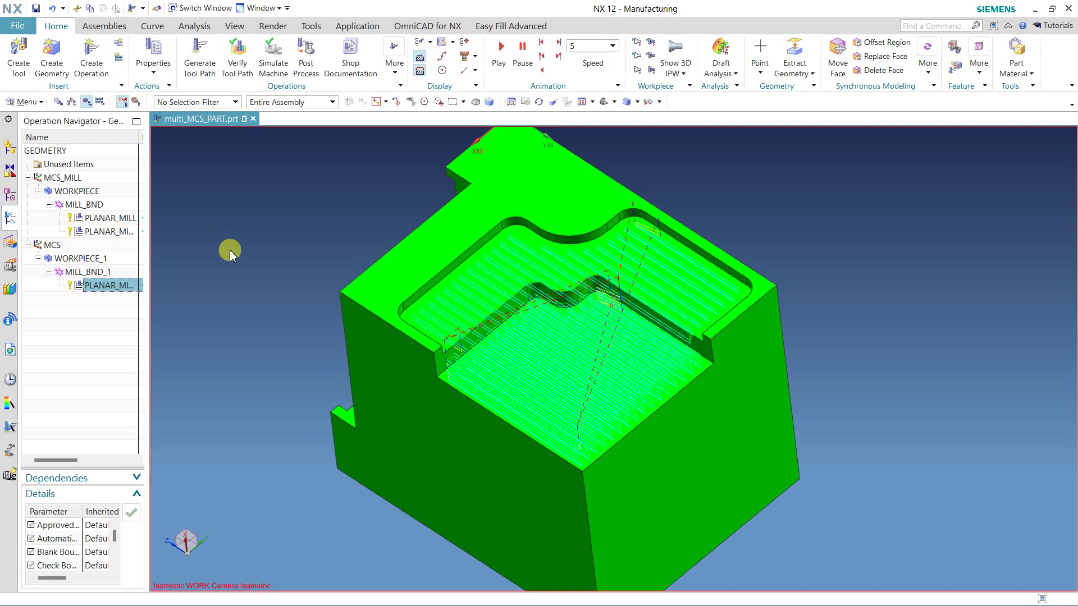
pyautogui.click(233, 67)
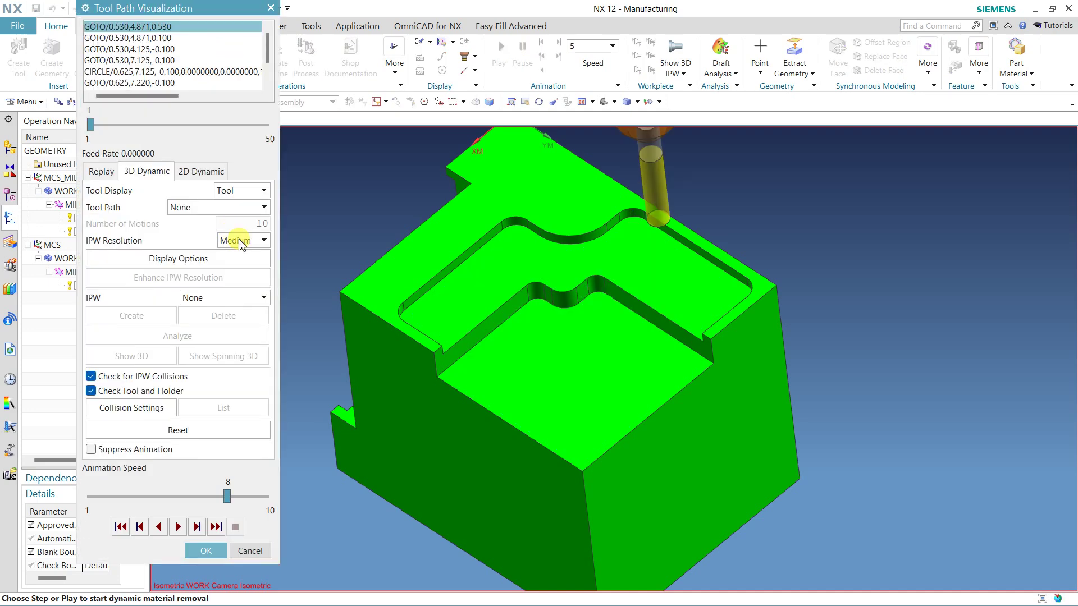
pyautogui.click(177, 526)
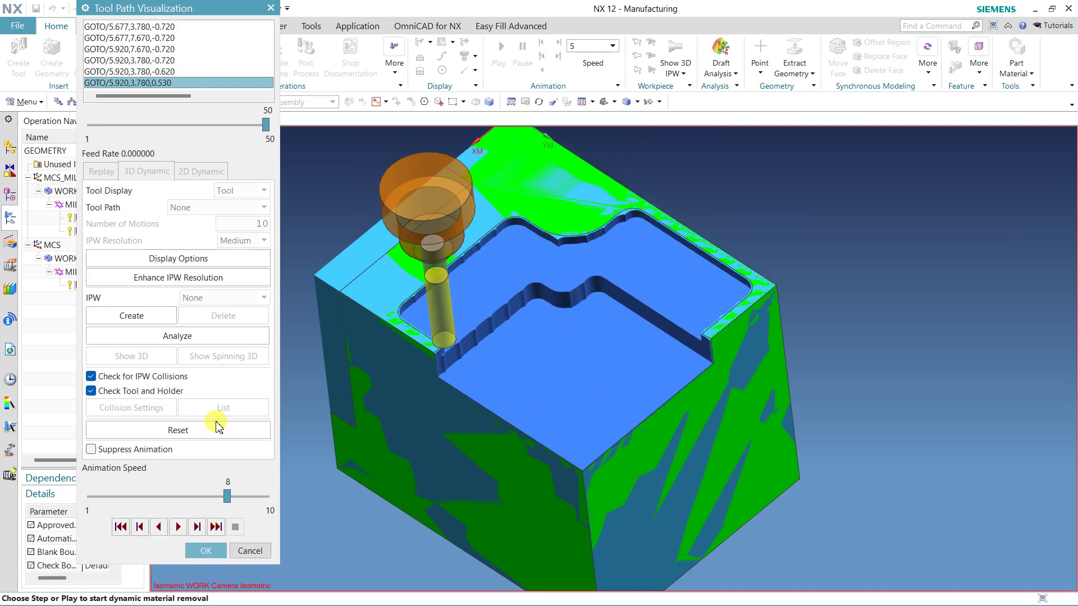
pyautogui.moveTo(490, 288)
pyautogui.mouseDown(button='middle')
pyautogui.moveTo(525, 291)
pyautogui.moveTo(500, 298)
pyautogui.mouseUp(button='middle')
pyautogui.click(204, 551)
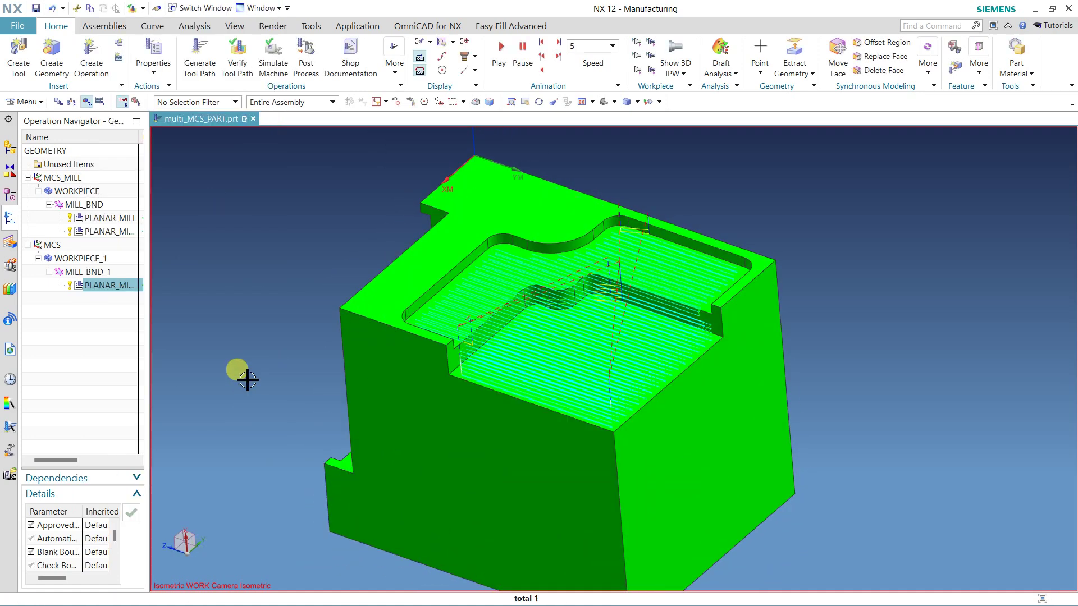
# Copy the PLANAR_MILL_1 finishing operation and paste it inside MILL_BND_1.
pyautogui.click(122, 313)
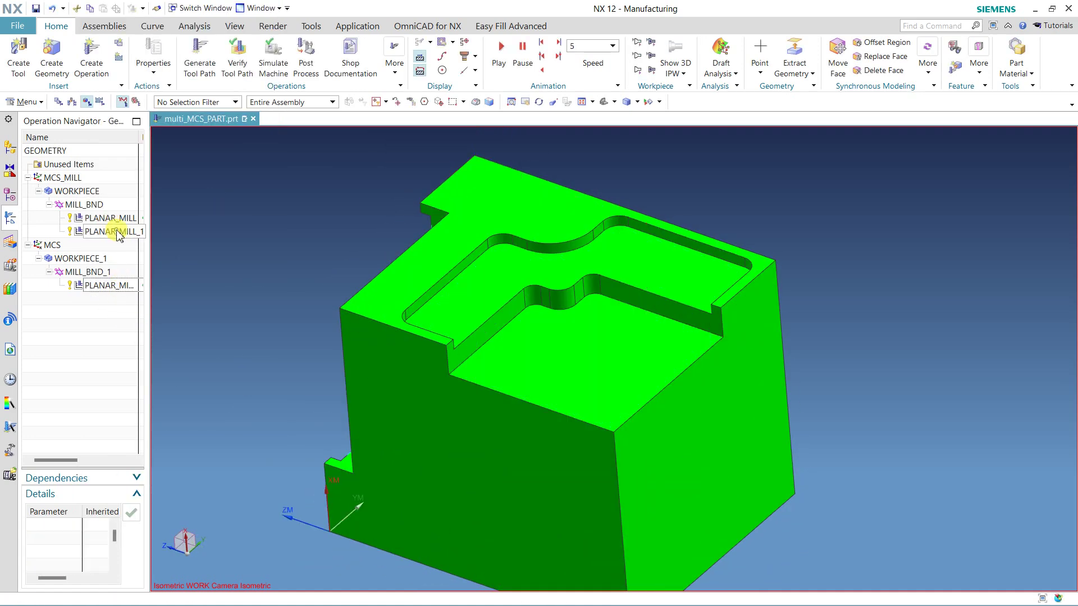
pyautogui.click(117, 232)
pyautogui.rightClick(117, 231)
pyautogui.click(142, 266)
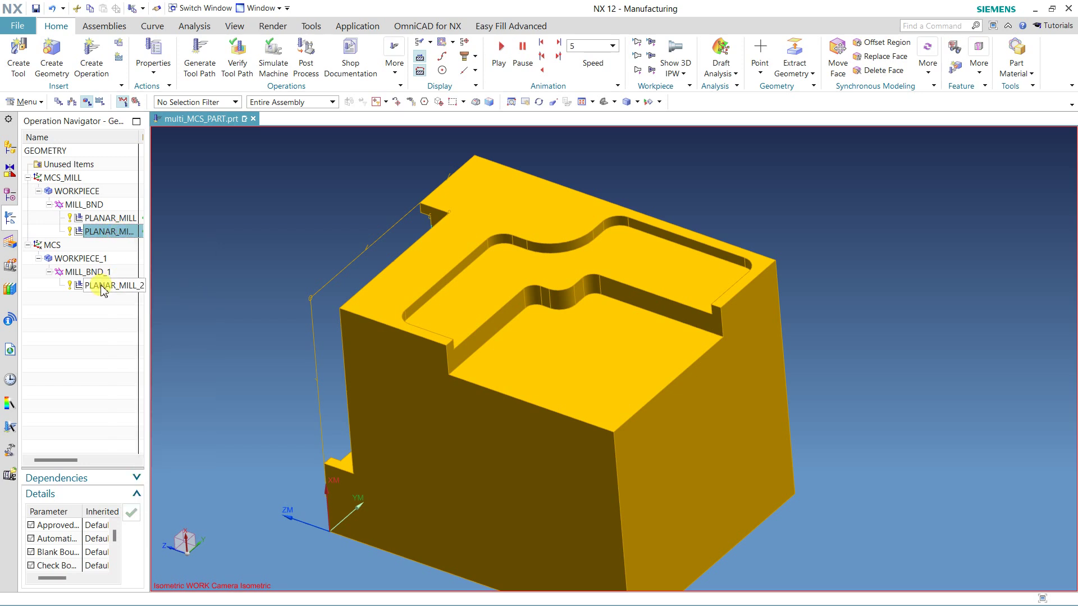
pyautogui.rightClick(90, 272)
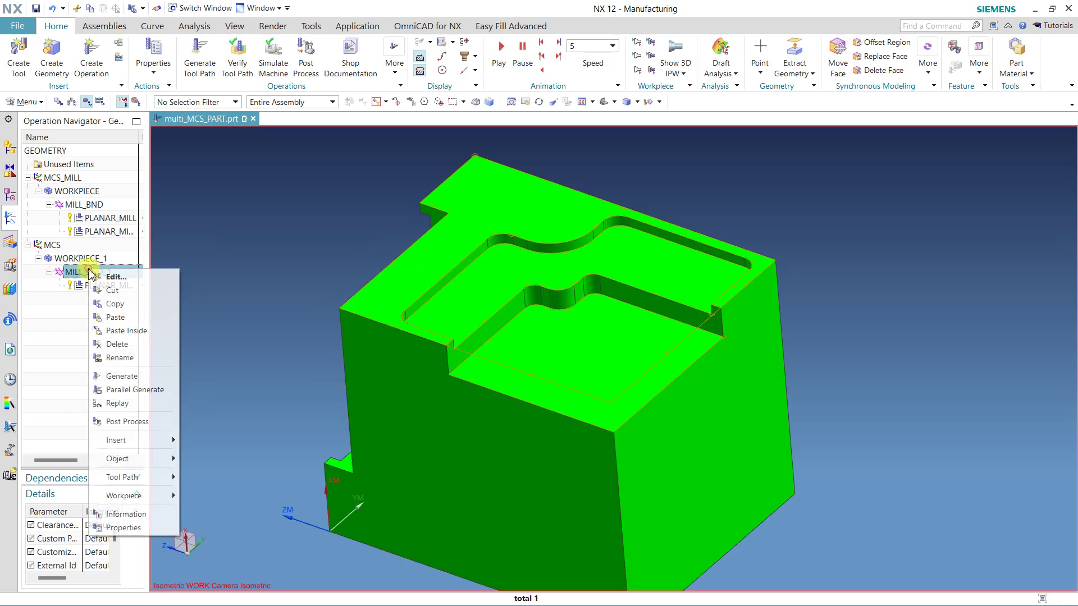
pyautogui.click(133, 332)
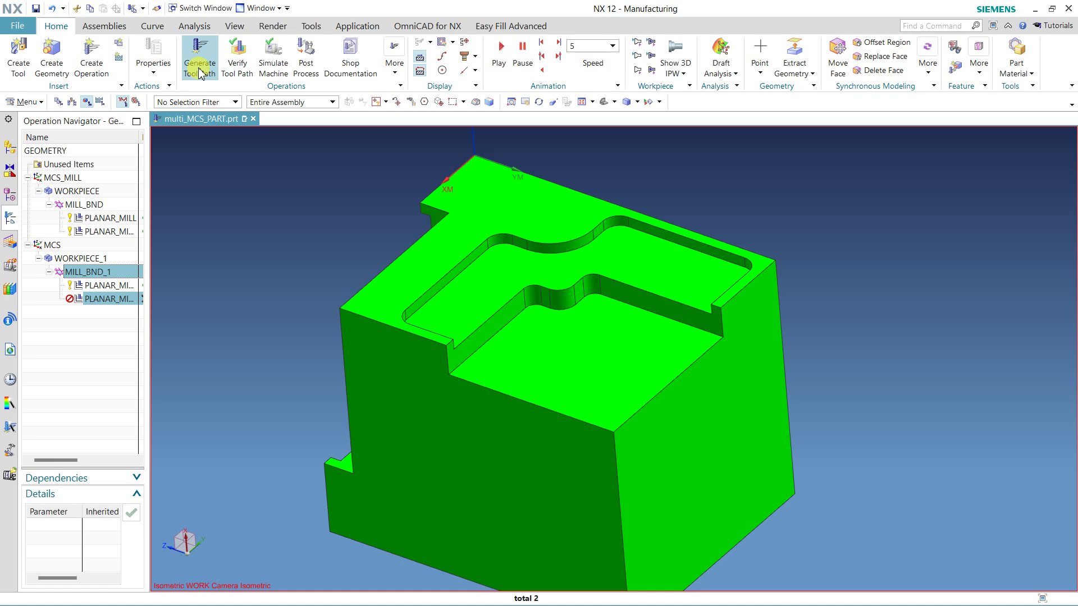
# Edit PLANAR_MILL_1_COPY and redefine its floor with an Inferred plane on the lower step face, at zero offset.
pyautogui.doubleClick(116, 304)
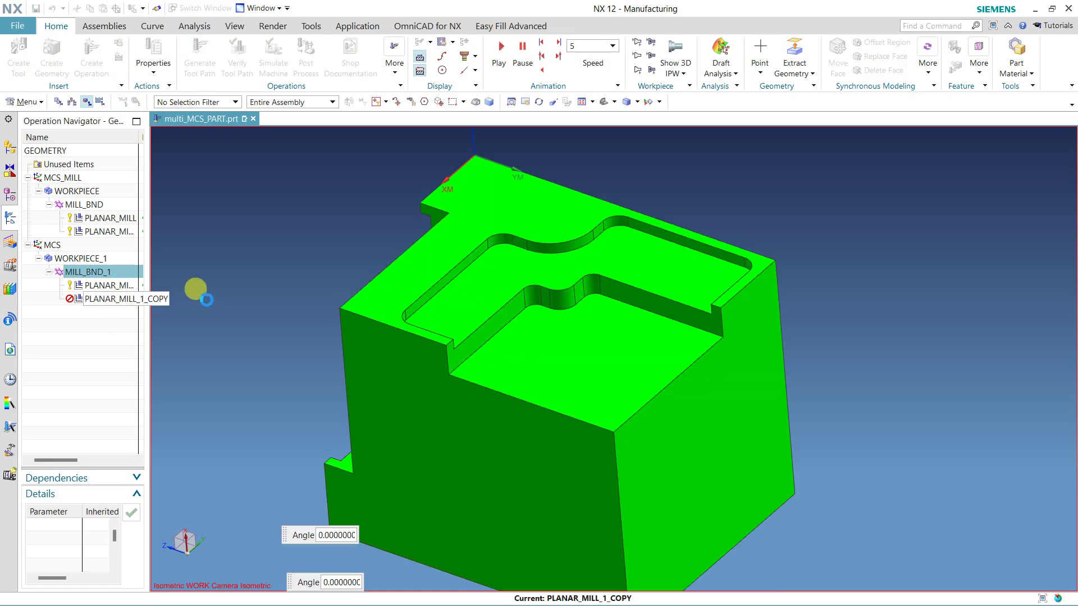
pyautogui.moveTo(192, 14); pyautogui.dragTo(257, 19)
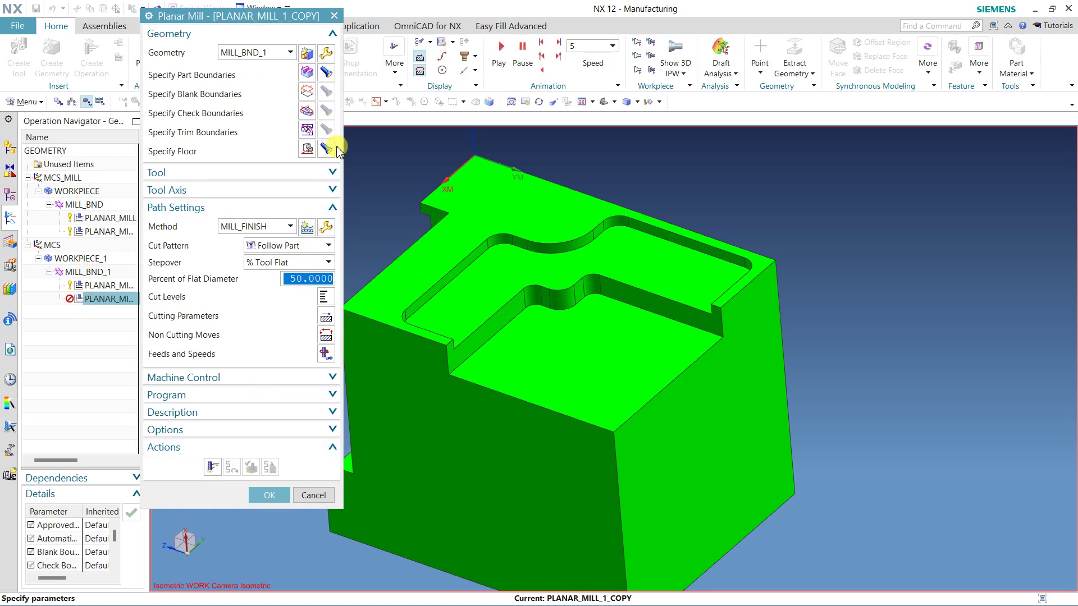
pyautogui.click(311, 153)
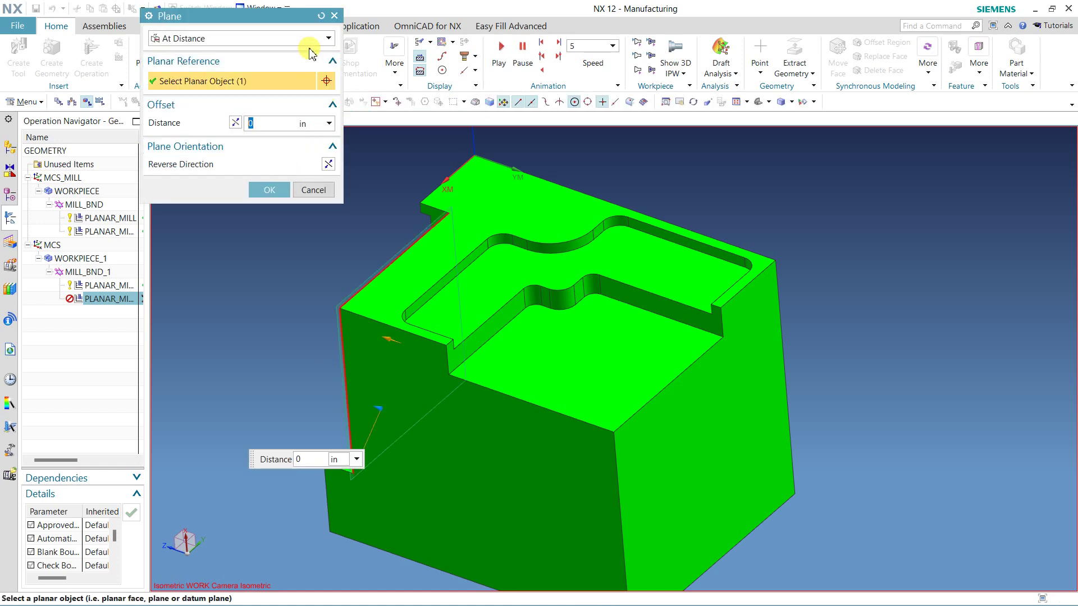
pyautogui.click(290, 39)
pyautogui.click(272, 54)
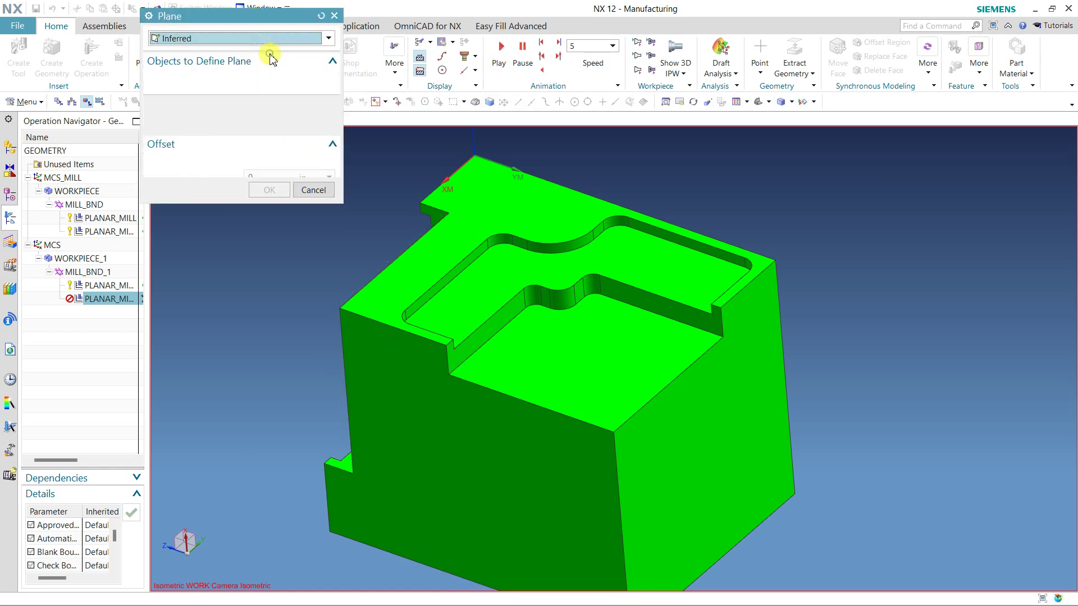
pyautogui.click(519, 350)
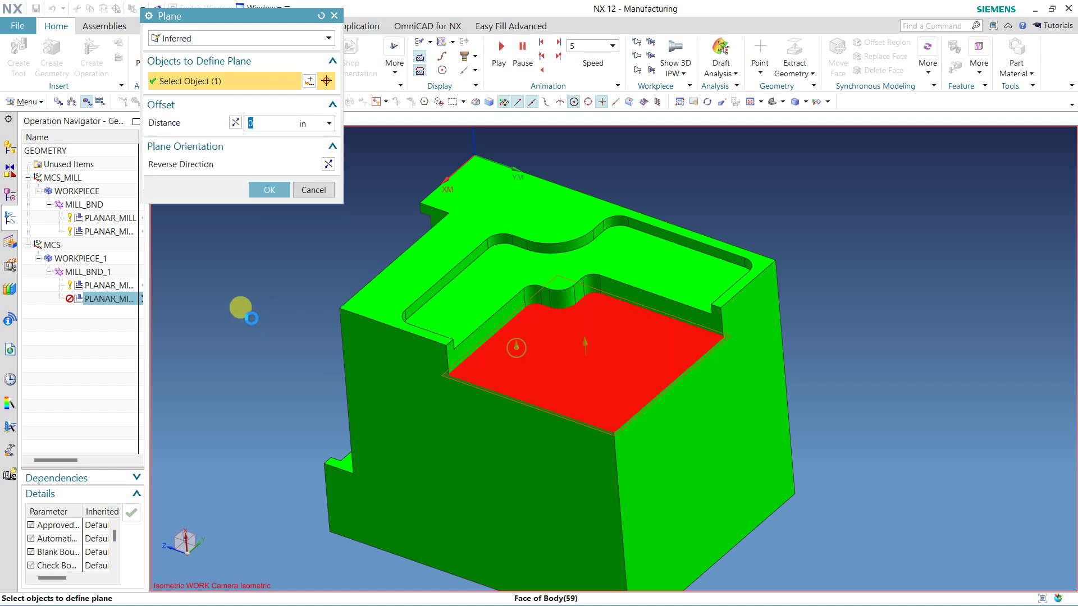
pyautogui.click(267, 191)
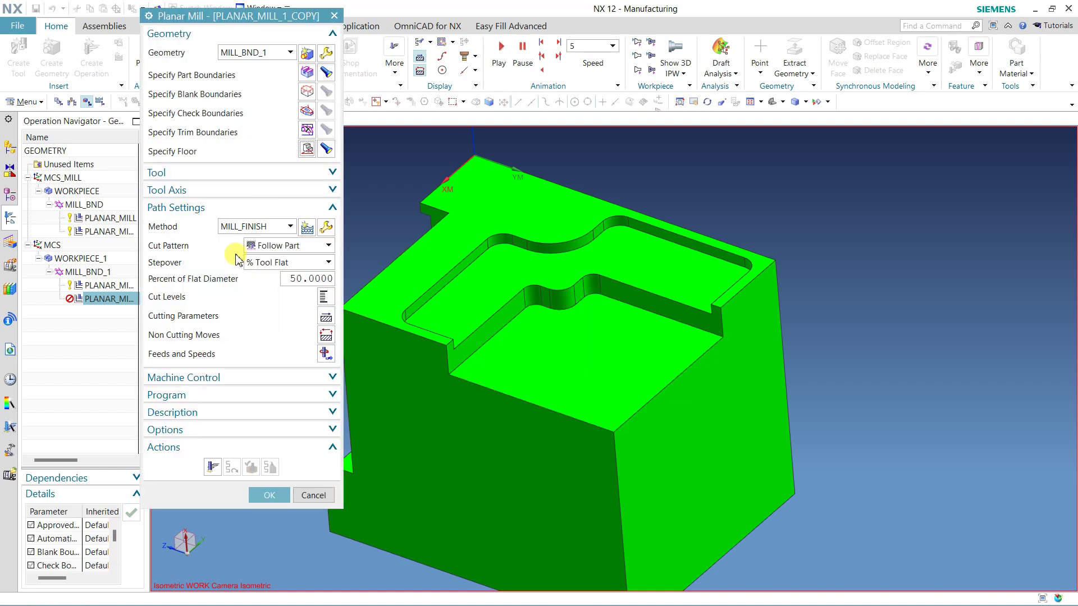
# Generate the PLANAR_MILL_1_COPY tool path and verify it with the 3D Dynamic simulation, inspecting the machined sides of the block.
pyautogui.click(213, 466)
pyautogui.middleClick(286, 343)
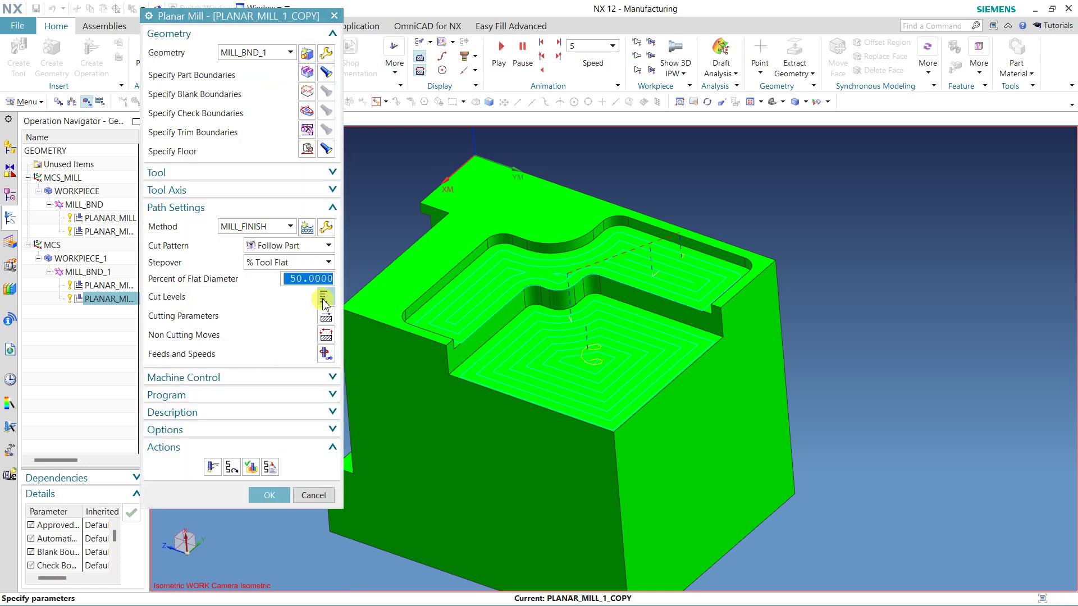
pyautogui.click(251, 467)
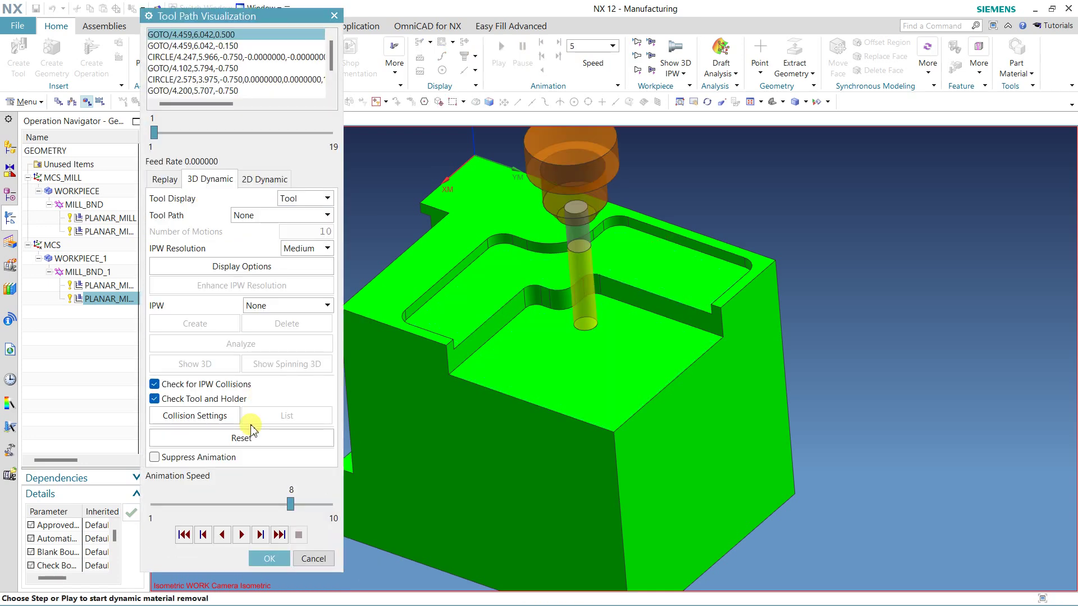
pyautogui.click(241, 535)
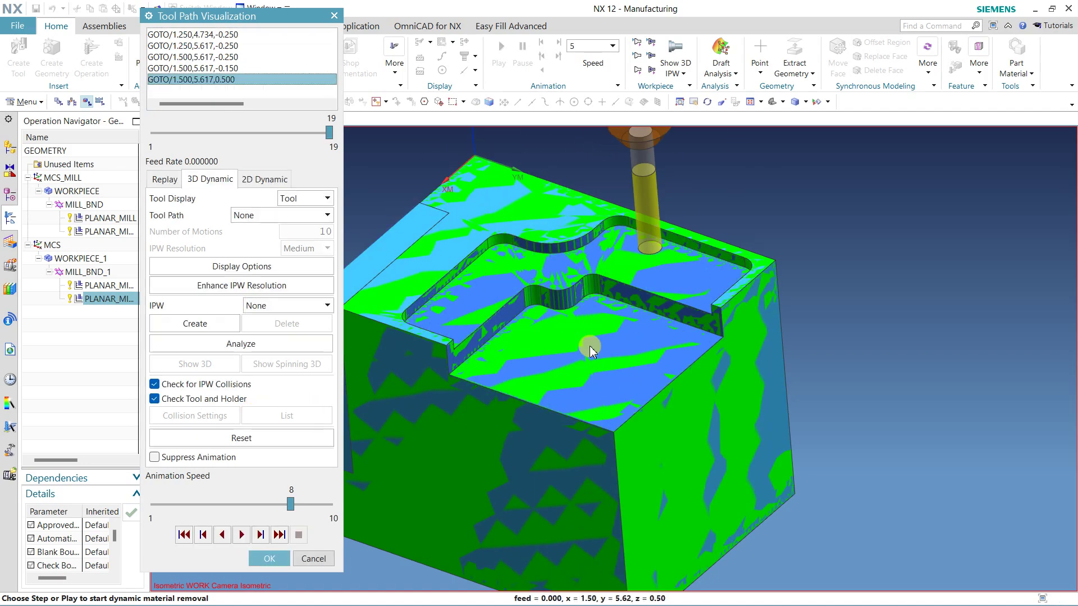
pyautogui.moveTo(565, 339); pyautogui.dragTo(613, 395, button='middle')
pyautogui.scroll(-3, 613, 395)
pyautogui.scroll(1, 533, 222)
pyautogui.moveTo(558, 264); pyautogui.dragTo(636, 282, button='middle')
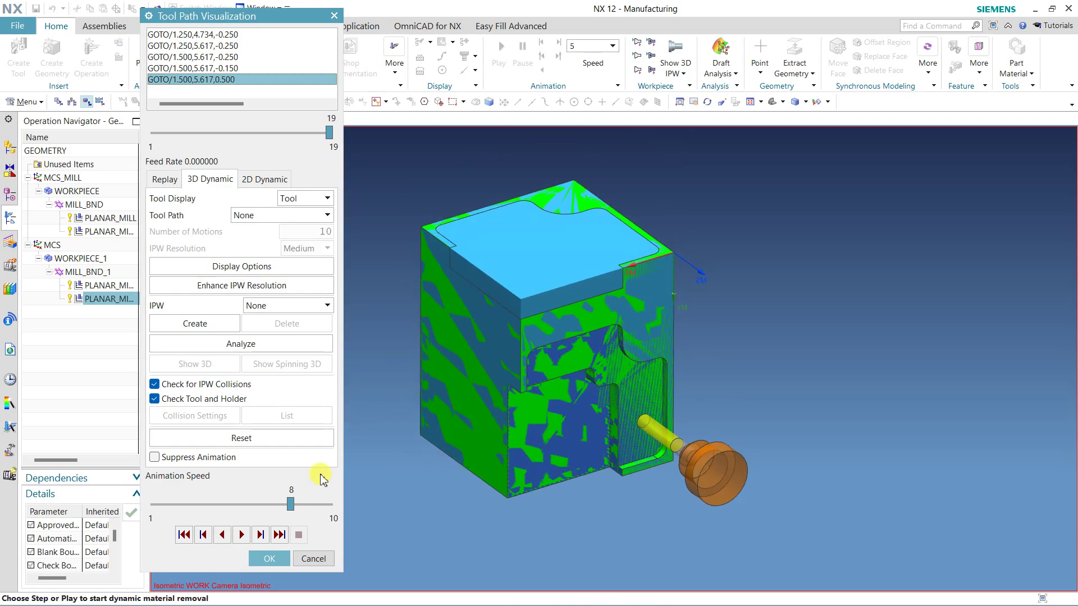
pyautogui.click(268, 559)
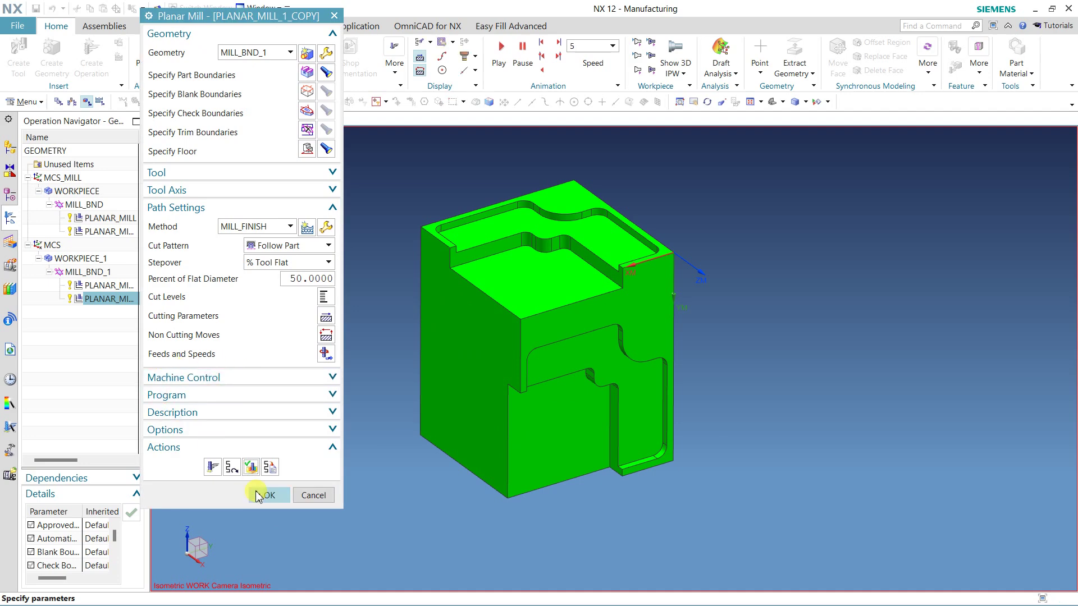
# Accept the PLANAR_MILL_1_COPY operation and view the finished part from its machined sides.
pyautogui.click(258, 496)
pyautogui.moveTo(429, 373); pyautogui.dragTo(536, 378, button='middle')
pyautogui.moveTo(469, 225); pyautogui.dragTo(424, 290, button='middle')
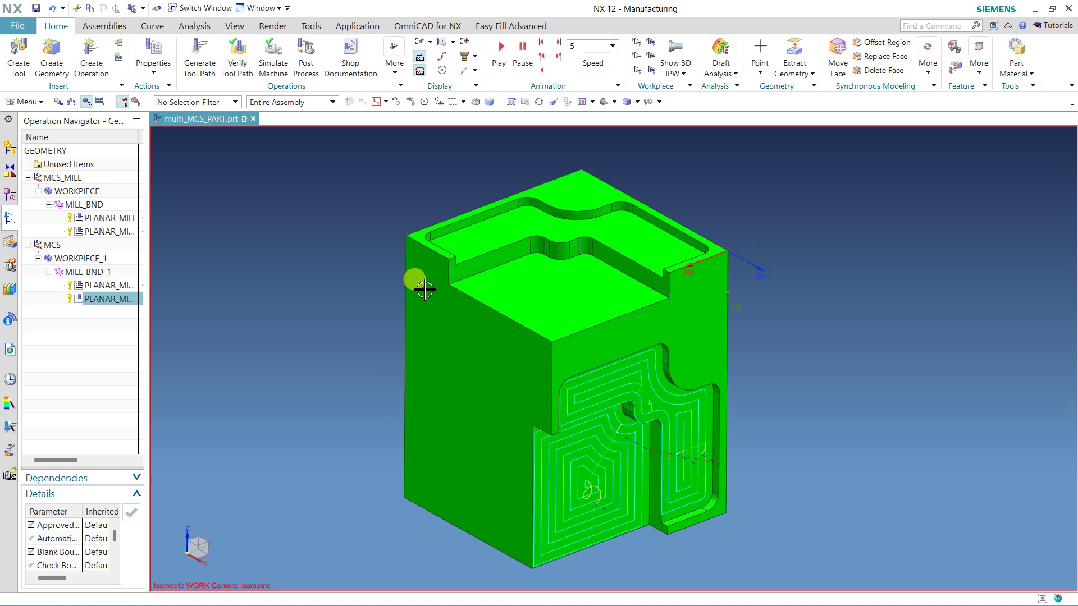